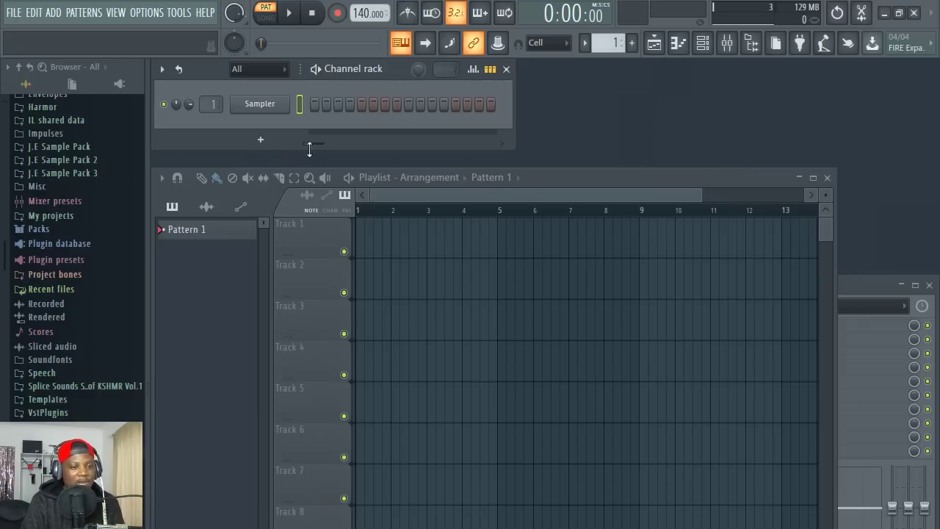
# - Set the project tempo to 110 BPM
pyautogui.scroll(-3, 86, 328)
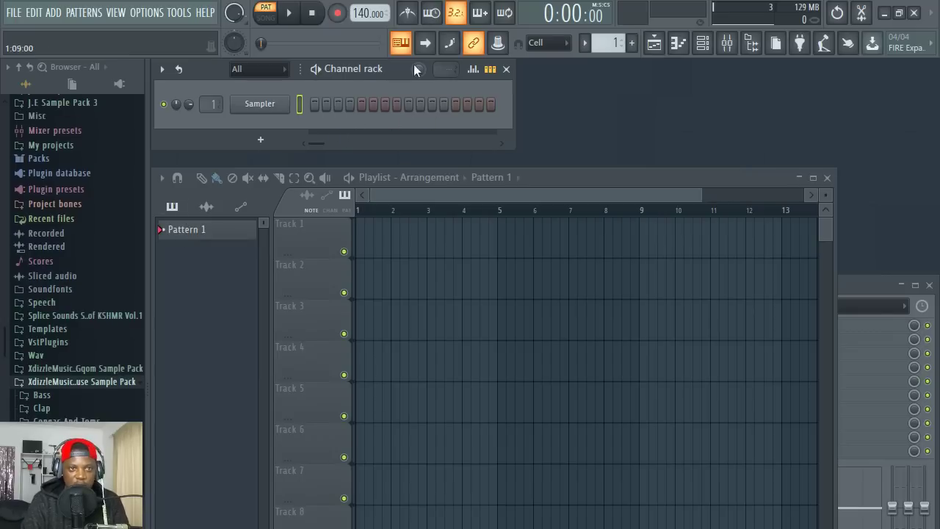
pyautogui.rightClick(368, 12)
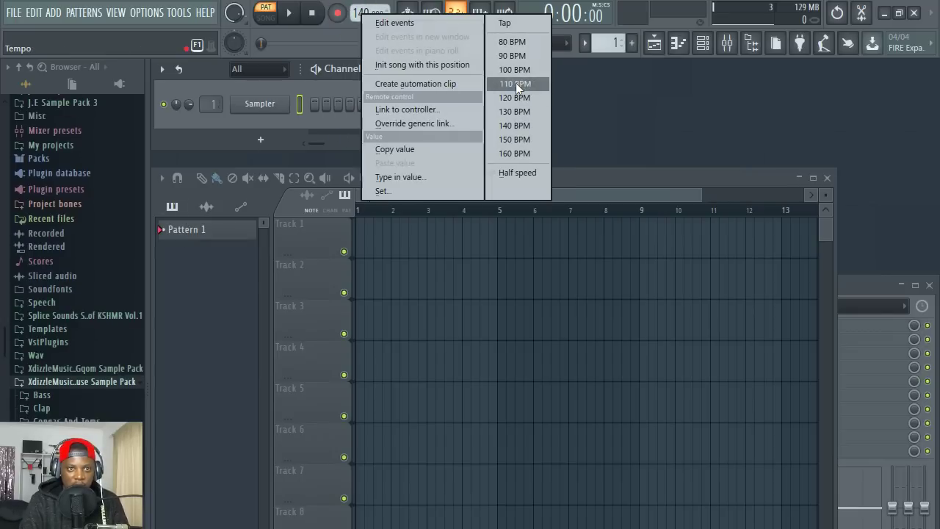
pyautogui.click(515, 83)
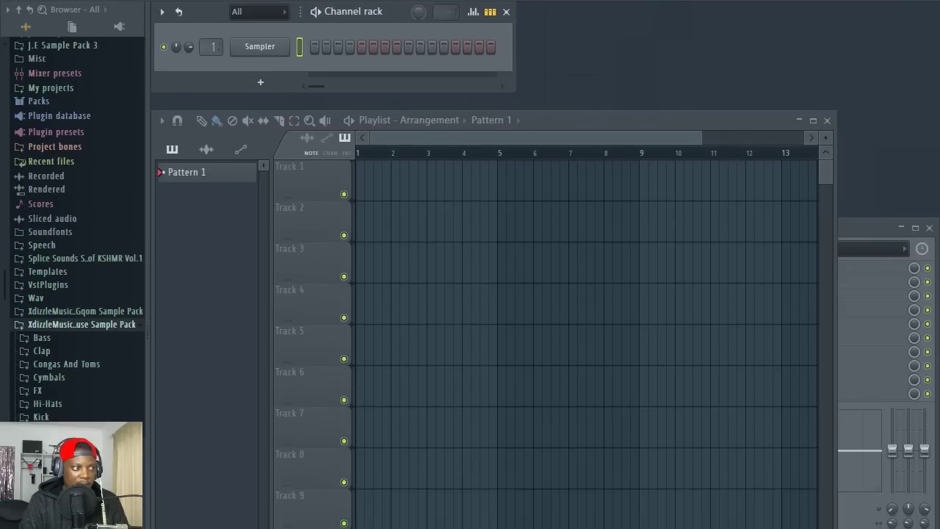
# - Audition samples in the Shakers folder, and add Shaker (10) as a channel with all 16 steps active
pyautogui.scroll(-4, 95, 358)
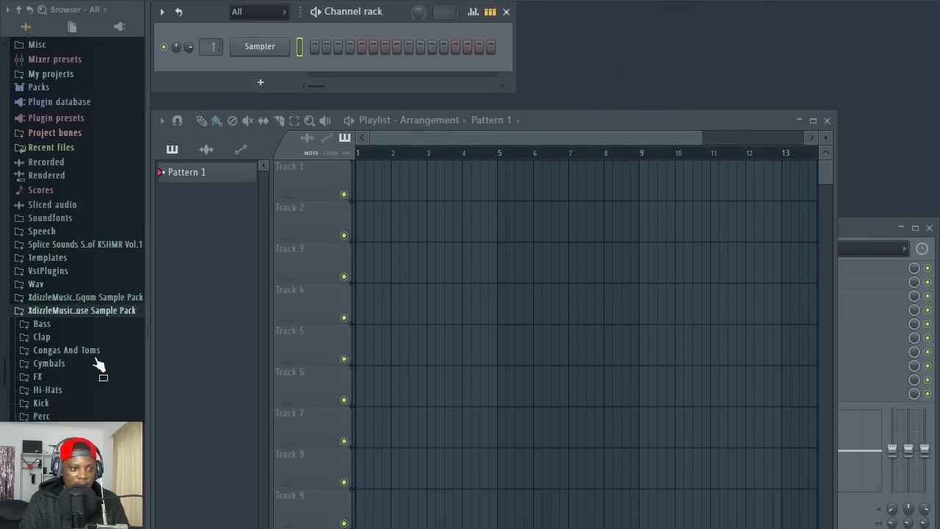
pyautogui.click(70, 342)
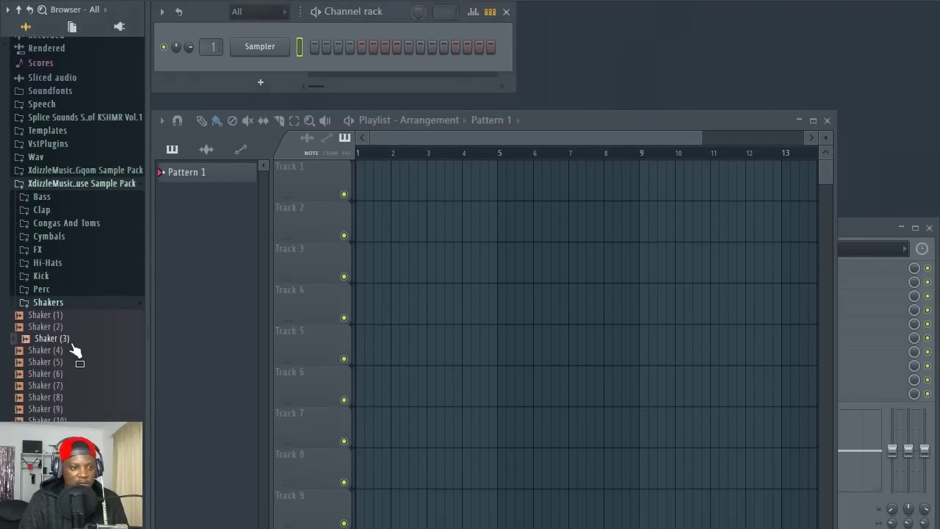
pyautogui.click(67, 359)
pyautogui.click(66, 352)
pyautogui.click(65, 344)
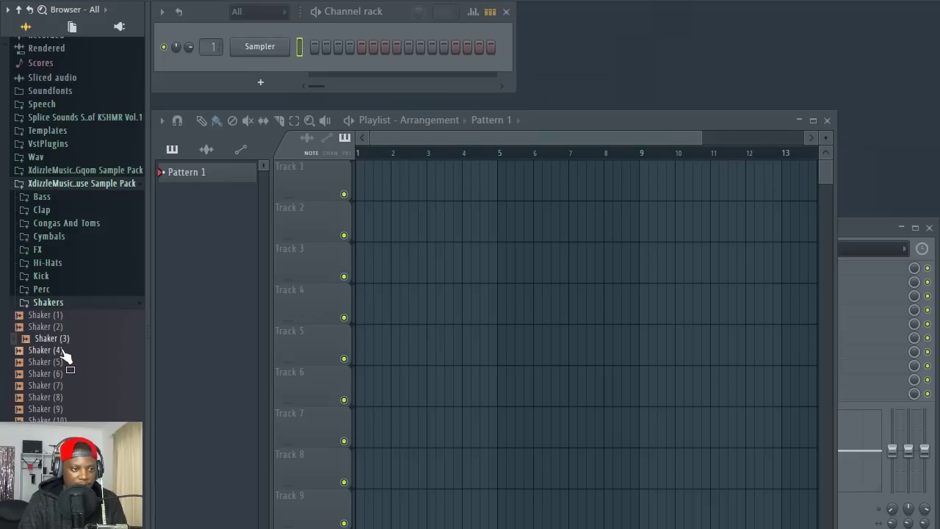
pyautogui.click(65, 351)
pyautogui.click(56, 421)
pyautogui.click(55, 432)
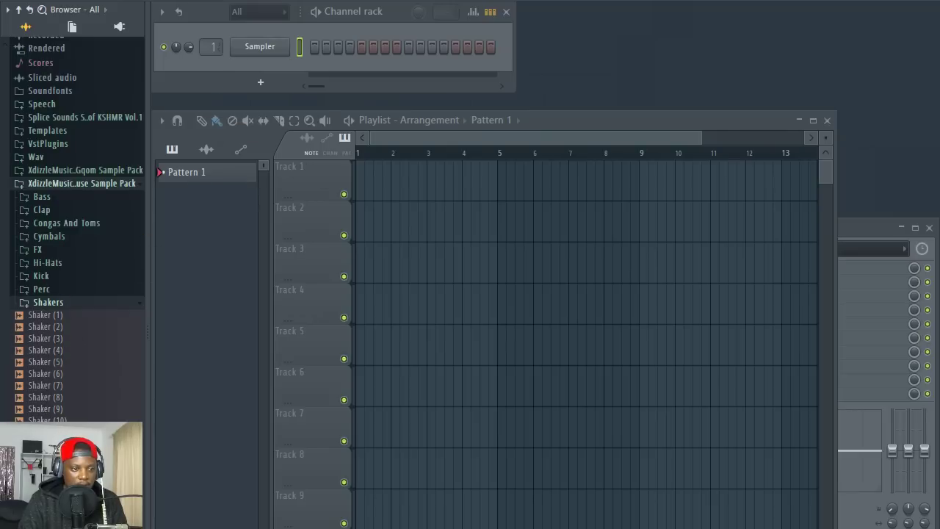
pyautogui.moveTo(172, 337)
pyautogui.mouseDown()
pyautogui.moveTo(119, 274)
pyautogui.moveTo(267, 90)
pyautogui.moveTo(260, 71)
pyautogui.moveTo(393, 72)
pyautogui.mouseUp()
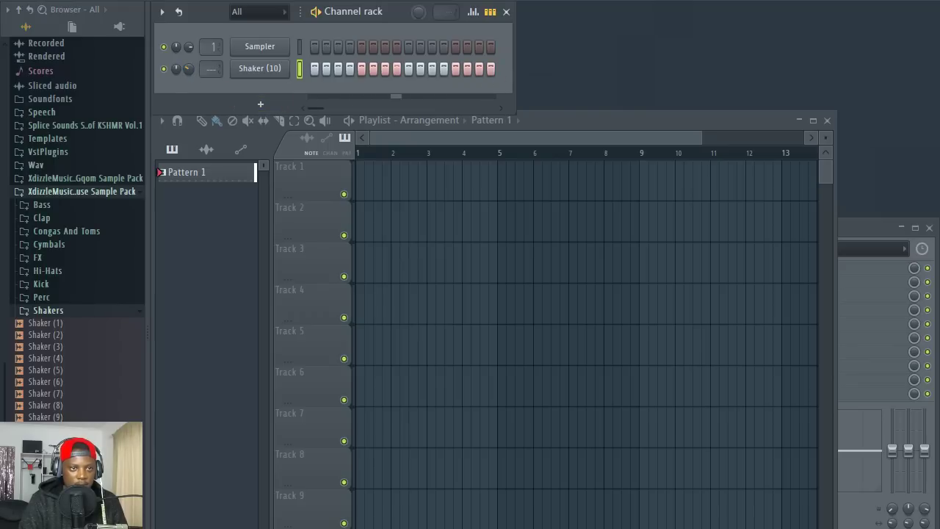
# - With the pattern playing, add Shaker (17) as a channel and activate its steps 3, 7, 11 and 15
pyautogui.press('space')
pyautogui.click(88, 429)
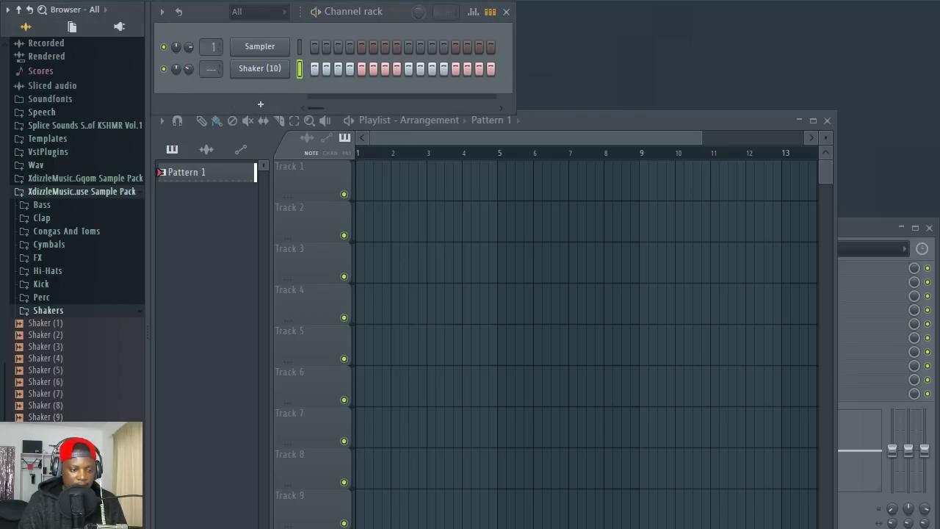
pyautogui.moveTo(176, 426); pyautogui.dragTo(293, 91)
pyautogui.click(338, 91)
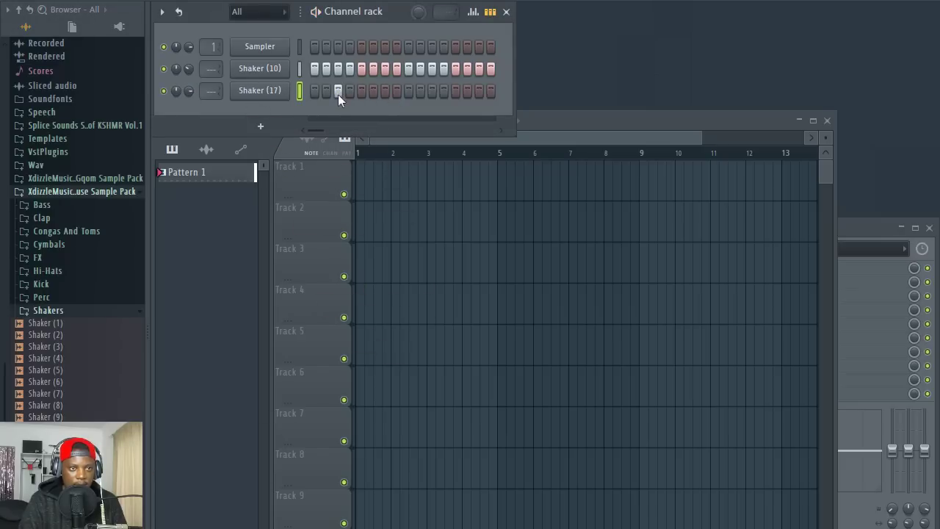
pyautogui.click(385, 90)
pyautogui.click(432, 91)
pyautogui.click(479, 91)
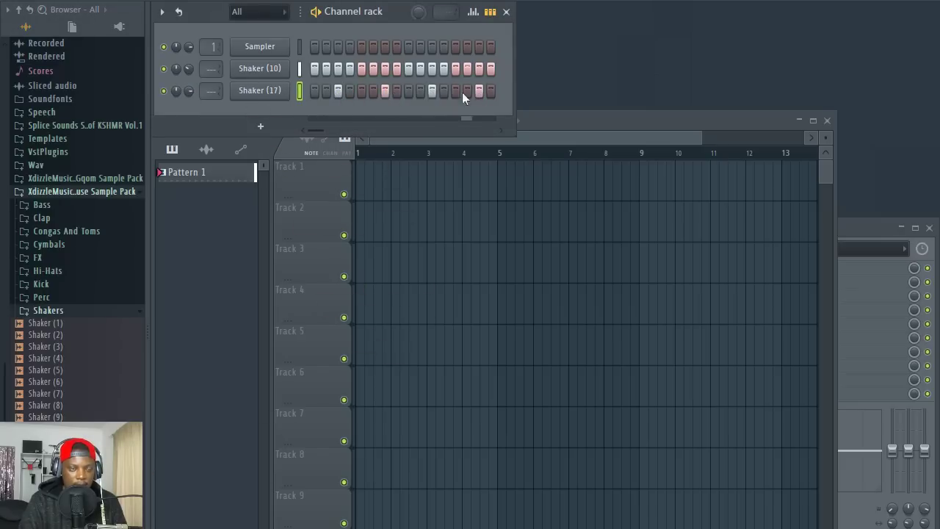
# - Add Shaker (23) as a channel and activate its steps 5 and 13
pyautogui.scroll(-4, 73, 294)
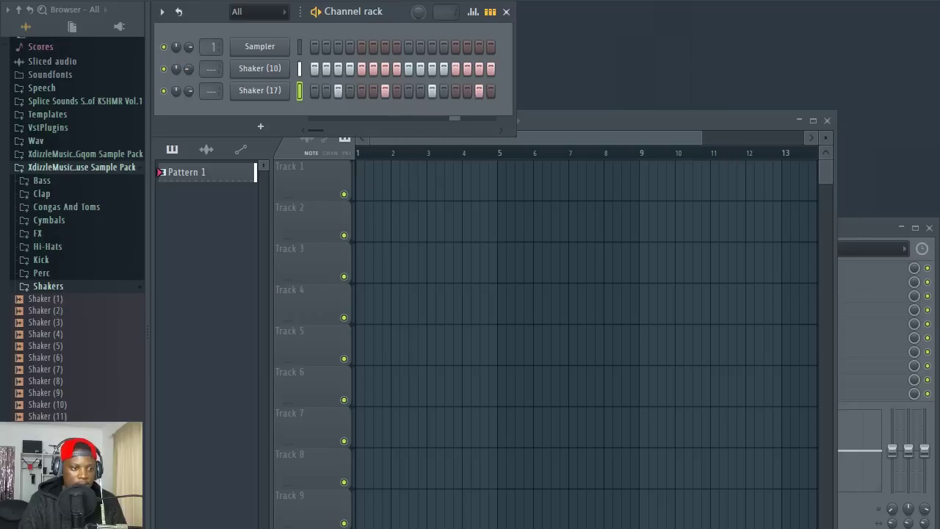
pyautogui.moveTo(406, 235); pyautogui.dragTo(308, 105)
pyautogui.click(361, 113)
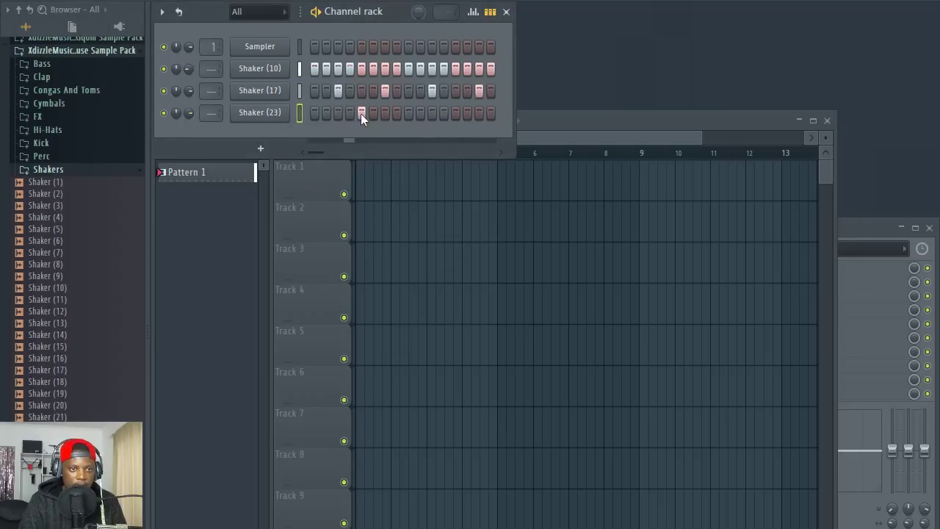
pyautogui.click(455, 113)
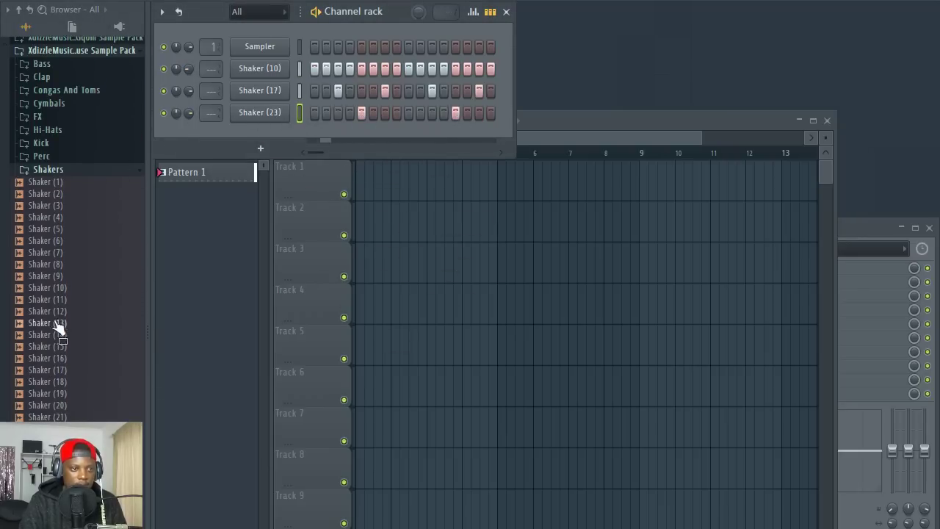
# - Add Hi-Hat (12) from the same pack's Hi-Hats folder as a channel, and activate its steps 3 and 11
pyautogui.click(49, 171)
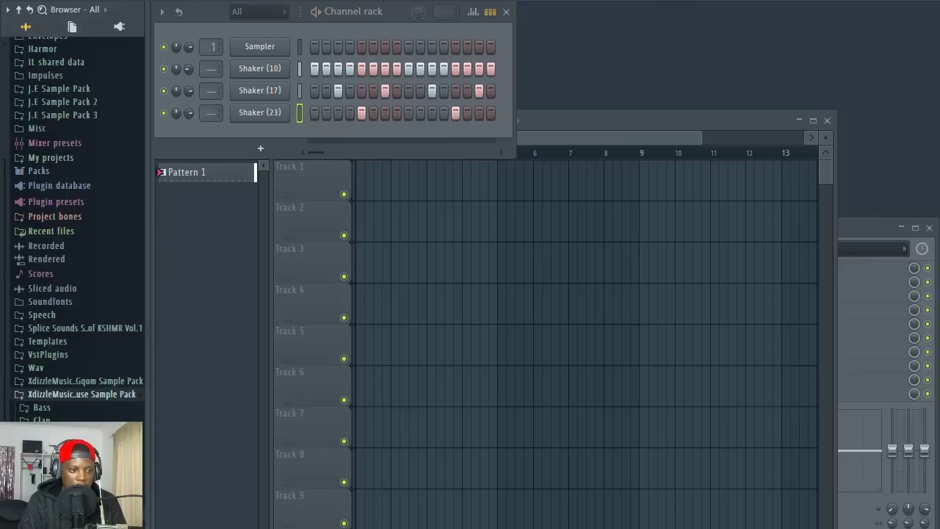
pyautogui.scroll(-3, 113, 378)
pyautogui.click(112, 377)
pyautogui.scroll(-1, 112, 377)
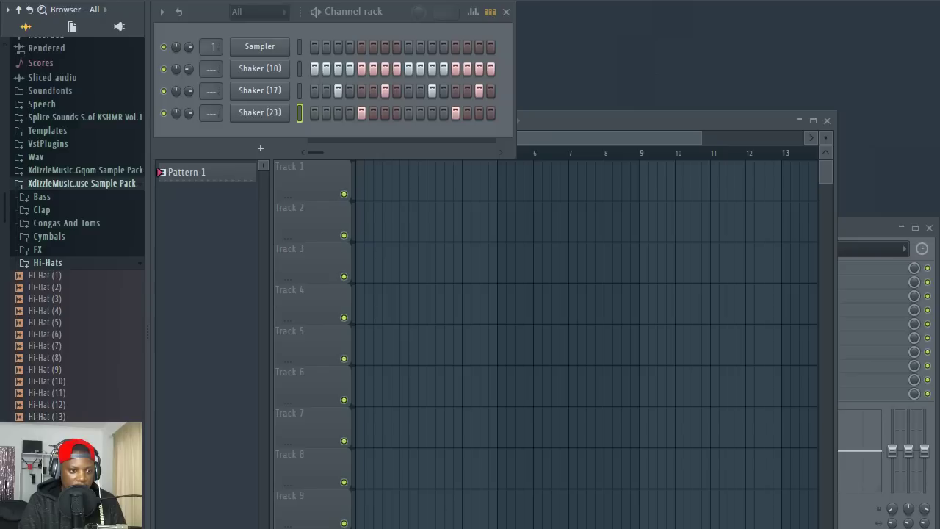
pyautogui.click(77, 417)
pyautogui.click(71, 407)
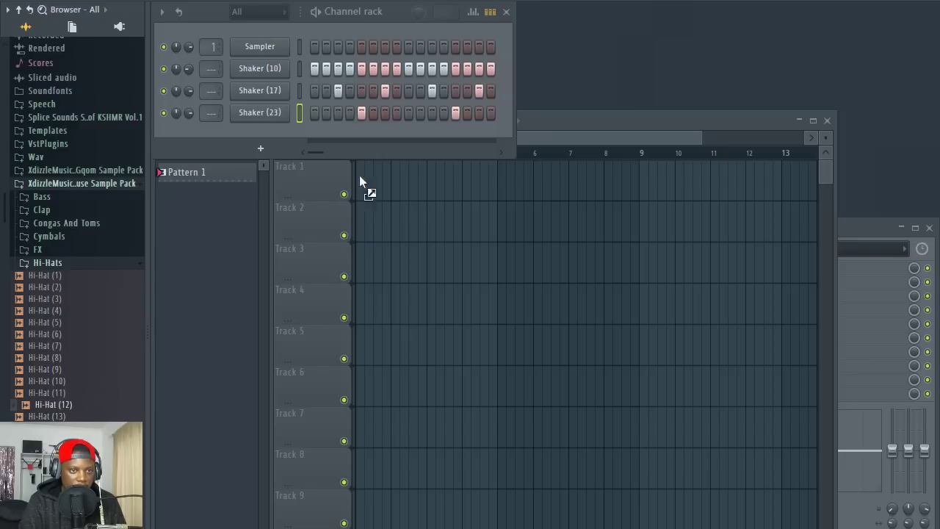
pyautogui.moveTo(360, 177); pyautogui.dragTo(262, 131)
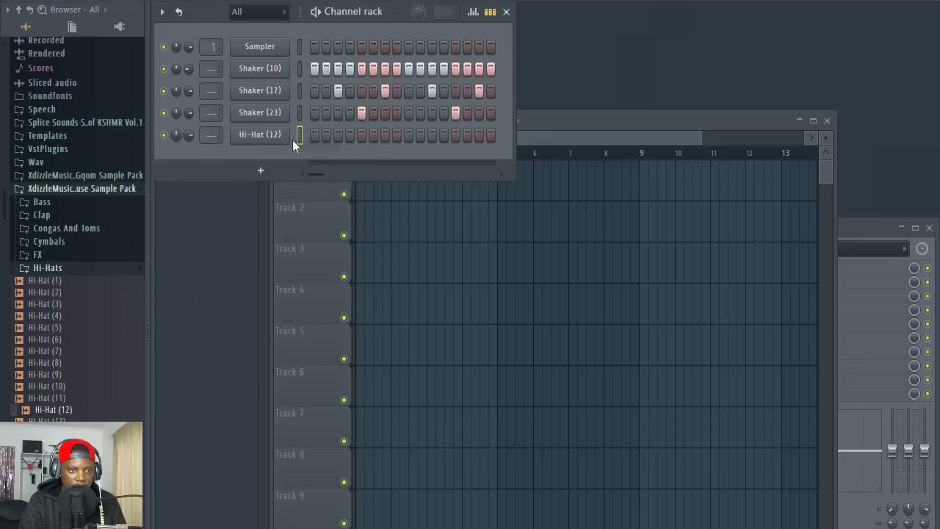
pyautogui.click(432, 134)
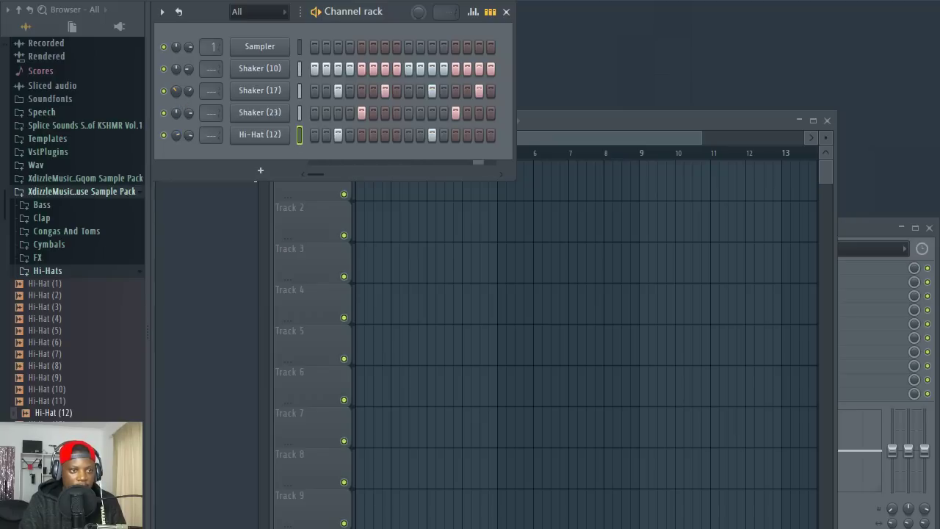
# - Add Hi-Hat (21) as a channel with steps 3 and 11 active, and adjust that channel's volume
pyautogui.scroll(-5, 87, 327)
pyautogui.scroll(-1, 63, 336)
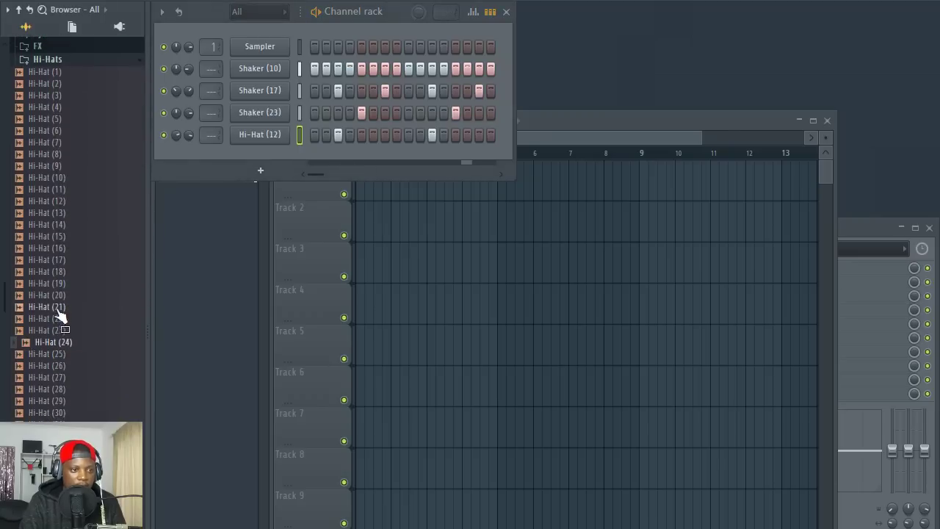
pyautogui.moveTo(61, 315); pyautogui.dragTo(271, 160)
pyautogui.click(338, 156)
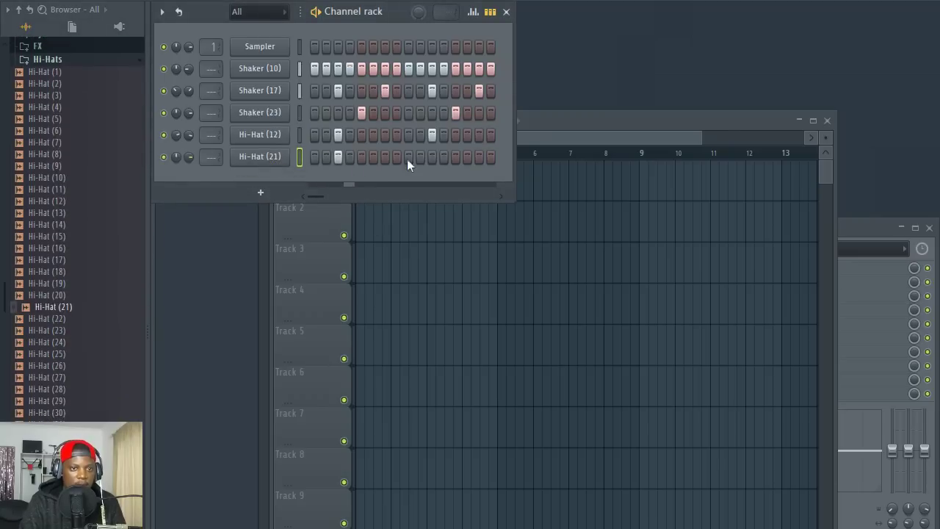
pyautogui.click(432, 156)
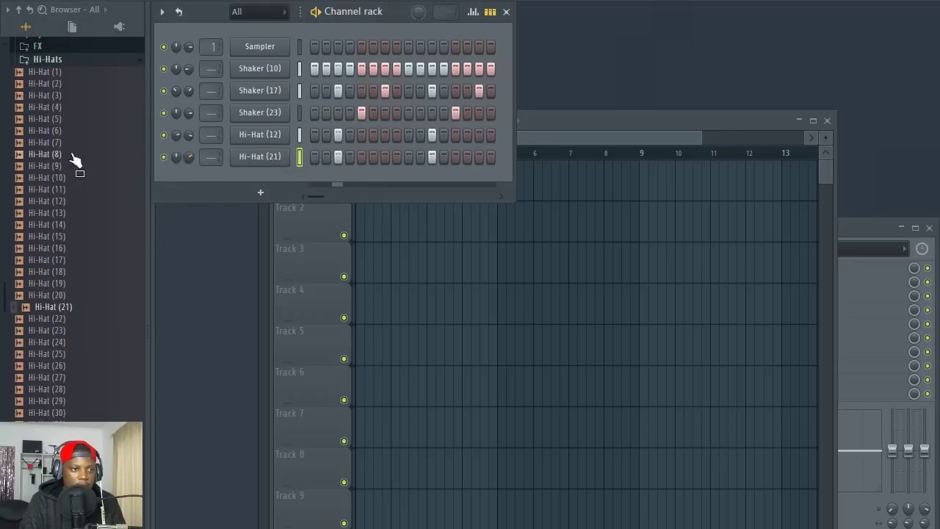
pyautogui.scroll(-5, 59, 155)
pyautogui.moveTo(189, 157); pyautogui.dragTo(195, 155)
# - Audition further hi-hat samples such as Hi-Hat (34), and collapse the Hi-Hats folder
pyautogui.click(84, 252)
pyautogui.click(70, 321)
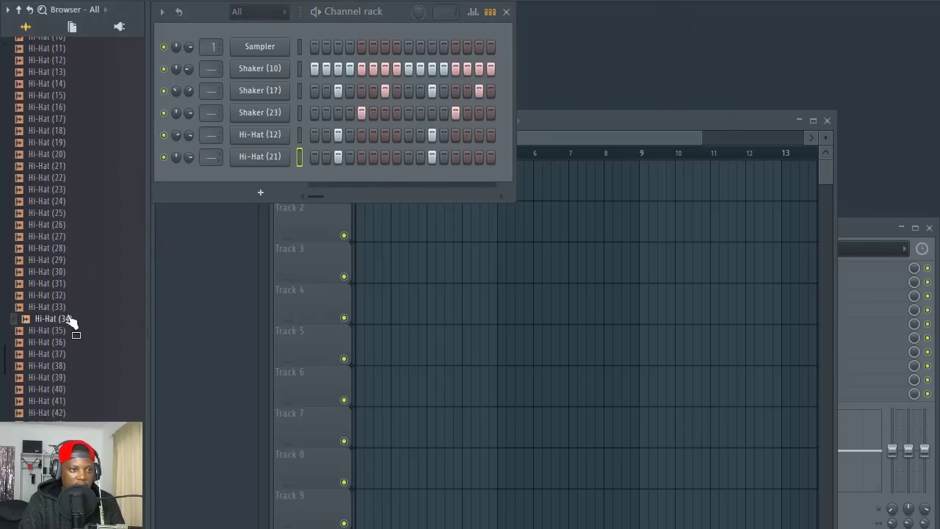
pyautogui.scroll(10, 52, 220)
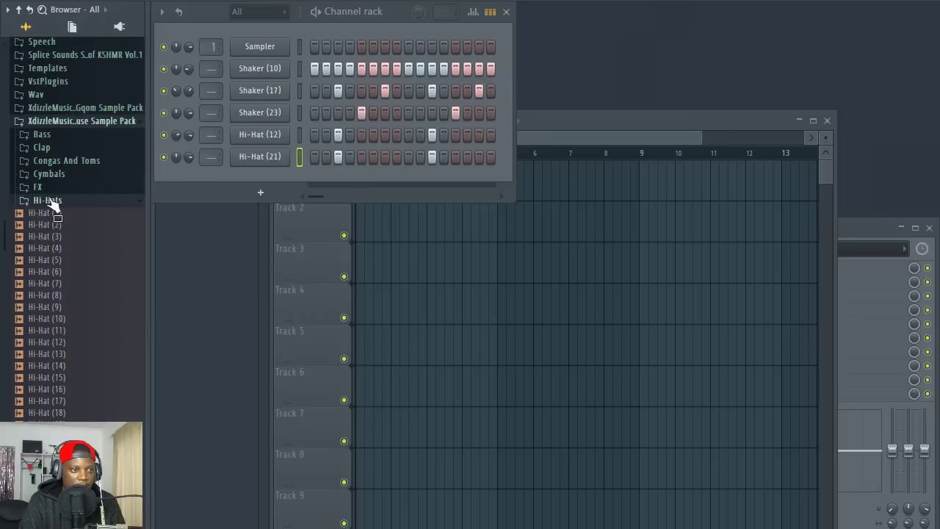
pyautogui.click(51, 202)
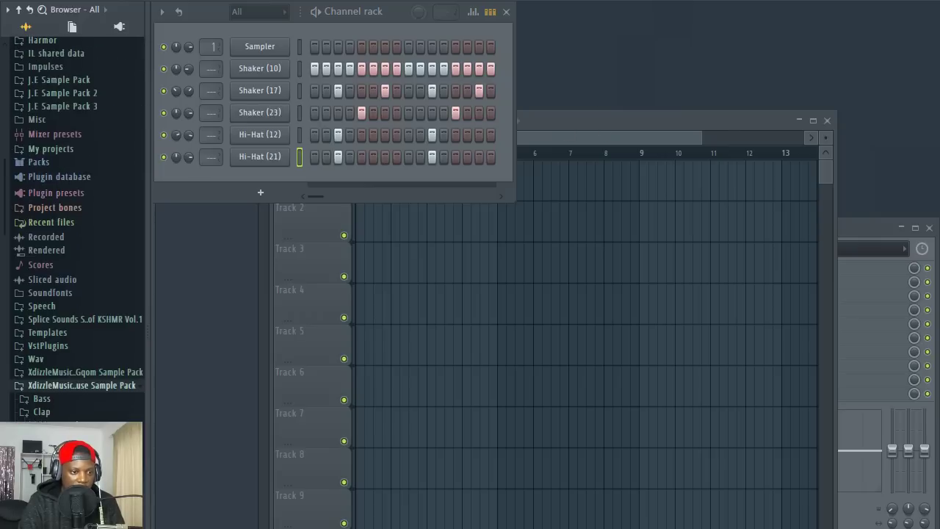
# - Load Kick (5) into the empty Sampler channel with each 4 steps filled, and adjust the kick's volume
pyautogui.click(62, 478)
pyautogui.click(58, 335)
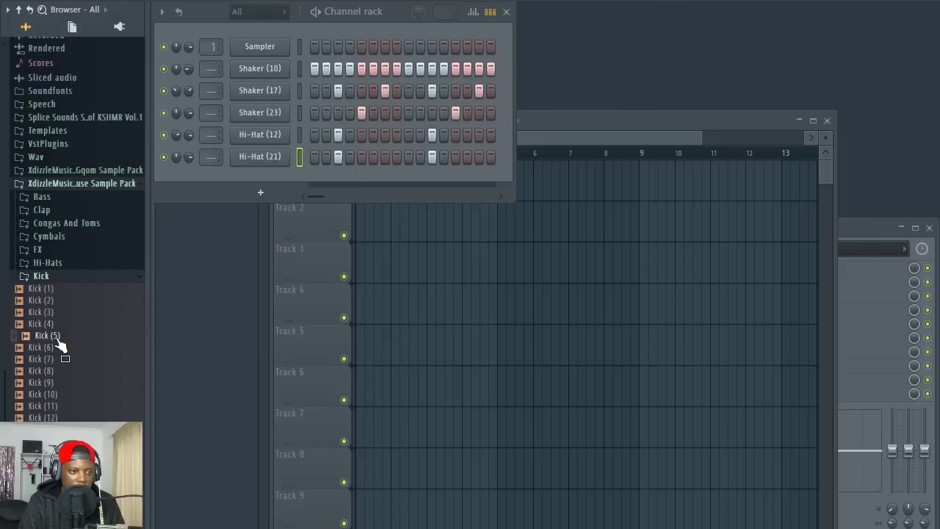
pyautogui.moveTo(63, 345); pyautogui.dragTo(264, 44)
pyautogui.rightClick(264, 43)
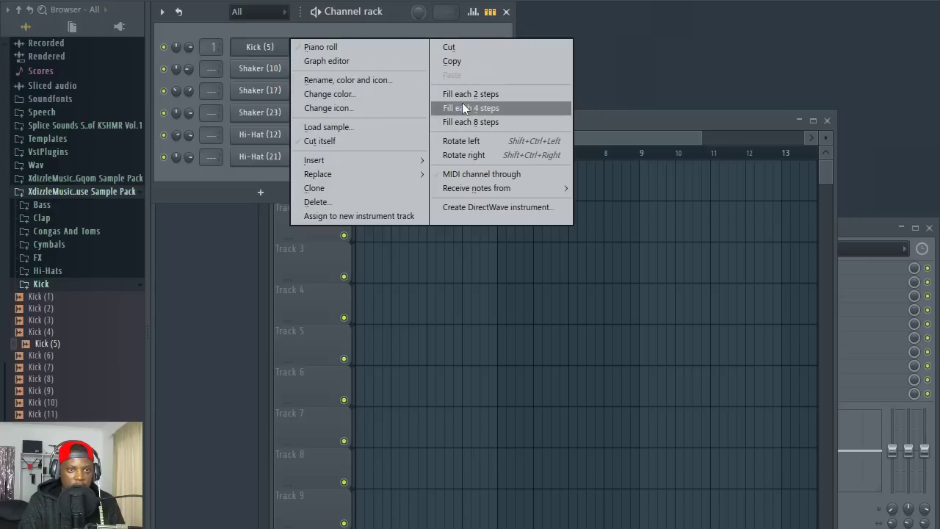
pyautogui.click(462, 108)
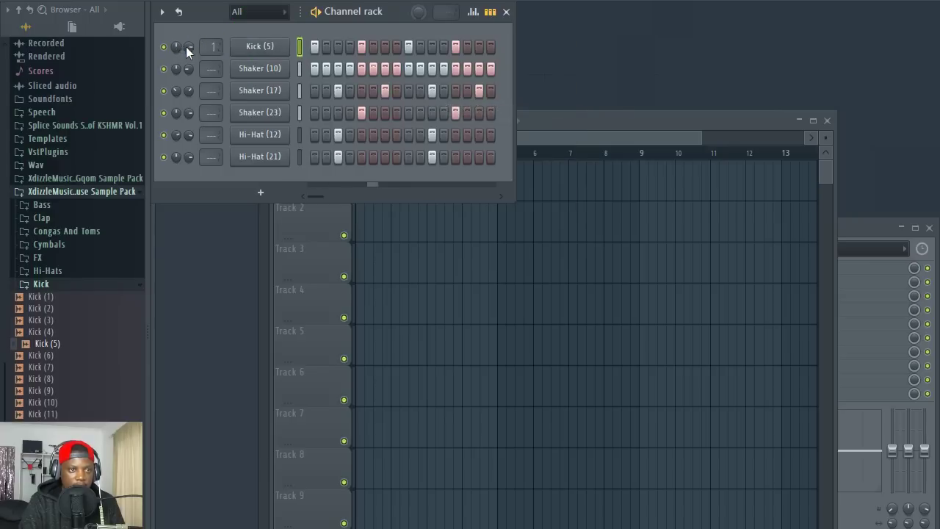
pyautogui.moveTo(189, 47); pyautogui.dragTo(189, 55)
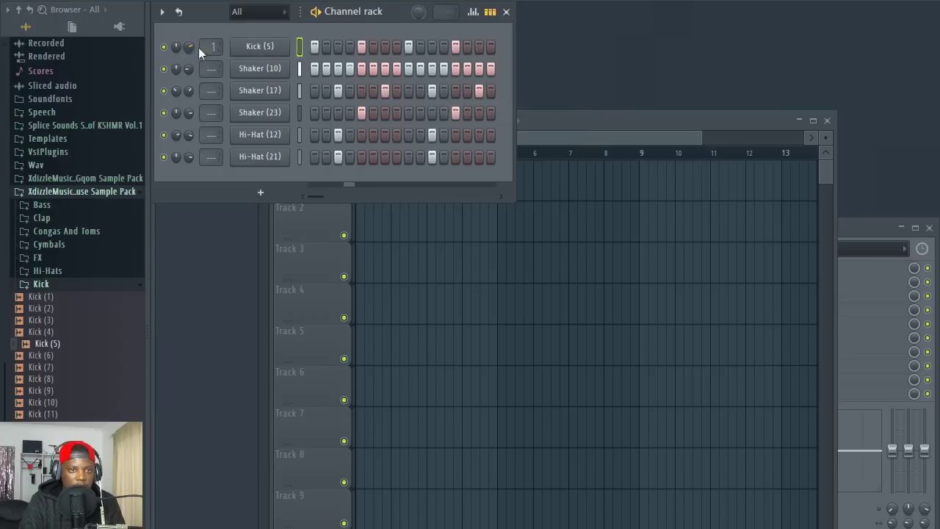
# - Look through the Clap folder's samples in place of the Kick folder, and collapse the folder again
pyautogui.click(70, 286)
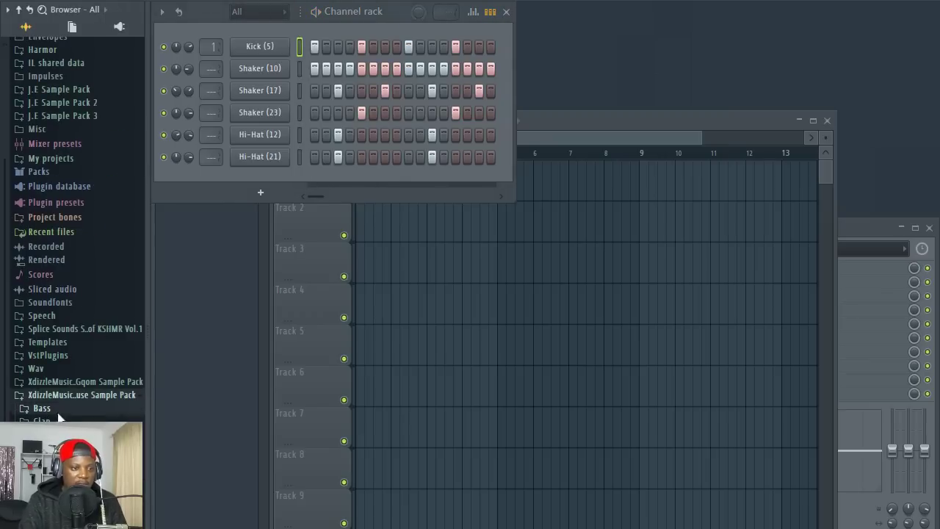
pyautogui.click(58, 419)
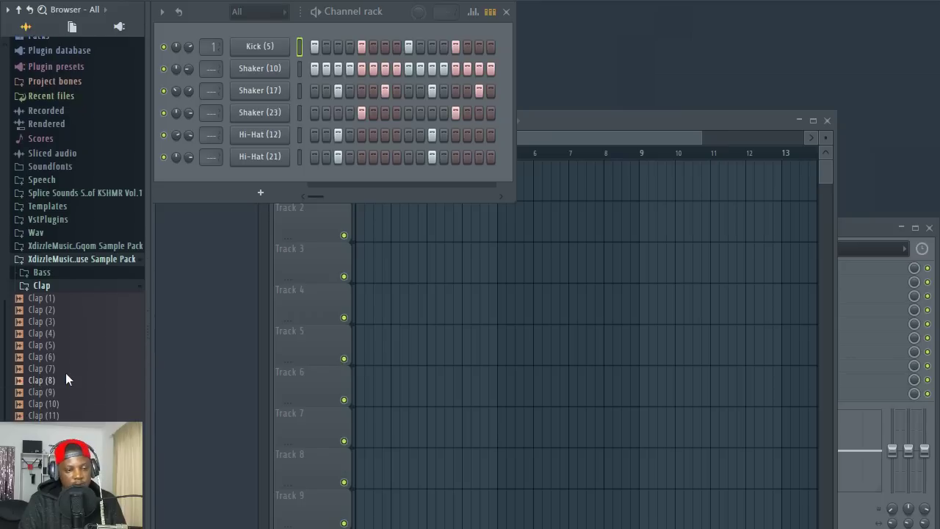
pyautogui.click(62, 285)
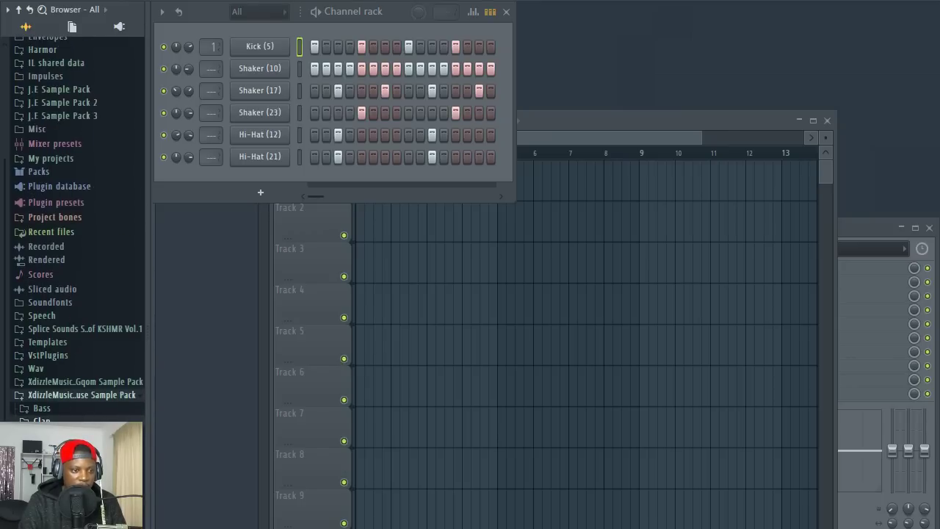
# - Collapse the current sample pack and audition the BSC Hard Snare samples in the other pack's Snares folder
pyautogui.click(78, 398)
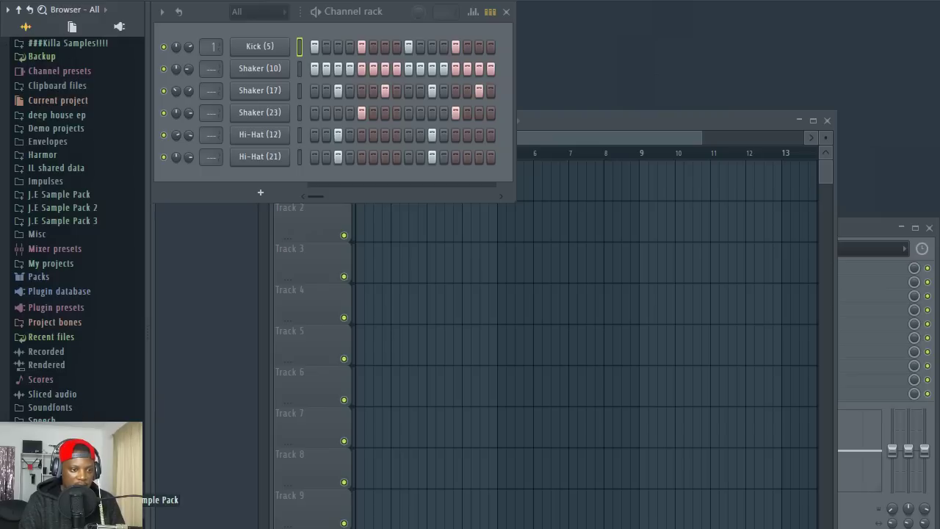
pyautogui.scroll(-3, 73, 220)
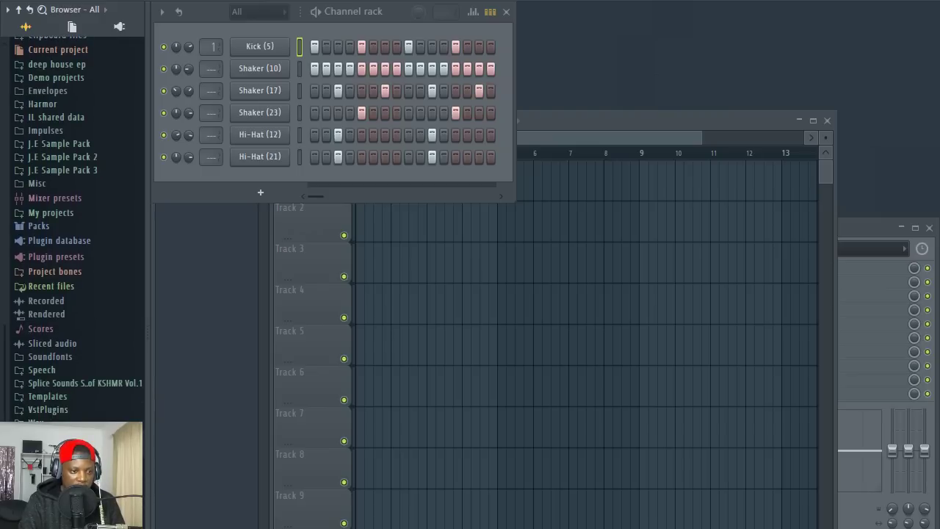
pyautogui.click(80, 437)
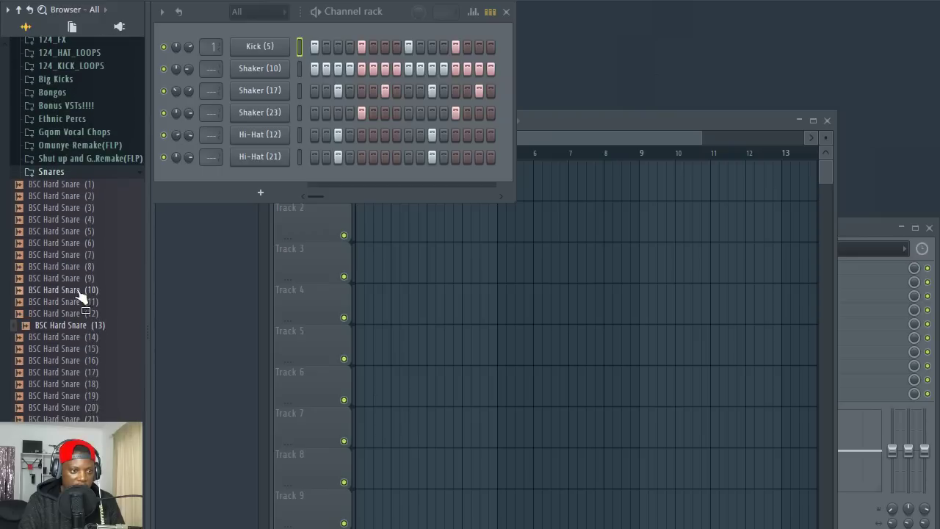
pyautogui.click(87, 195)
pyautogui.click(87, 184)
pyautogui.click(87, 207)
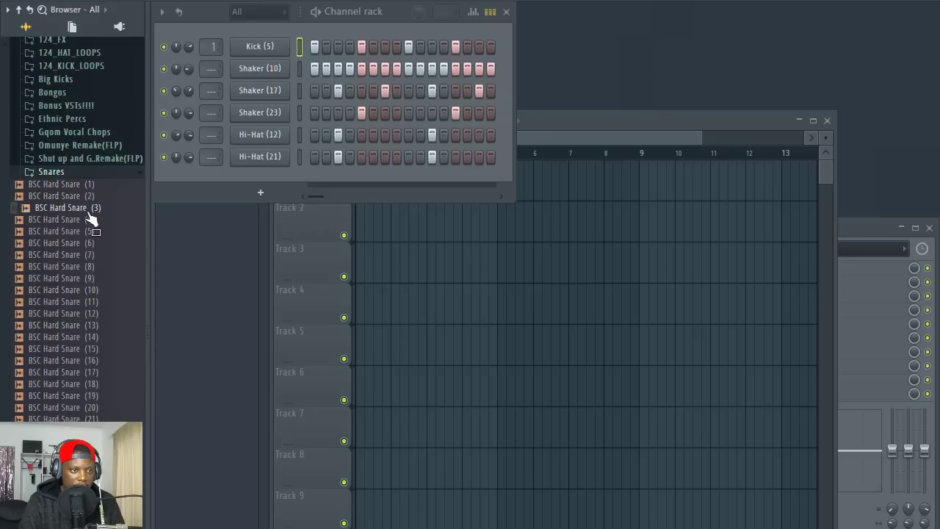
pyautogui.click(87, 231)
pyautogui.click(90, 268)
pyautogui.scroll(-6, 90, 304)
pyautogui.click(90, 290)
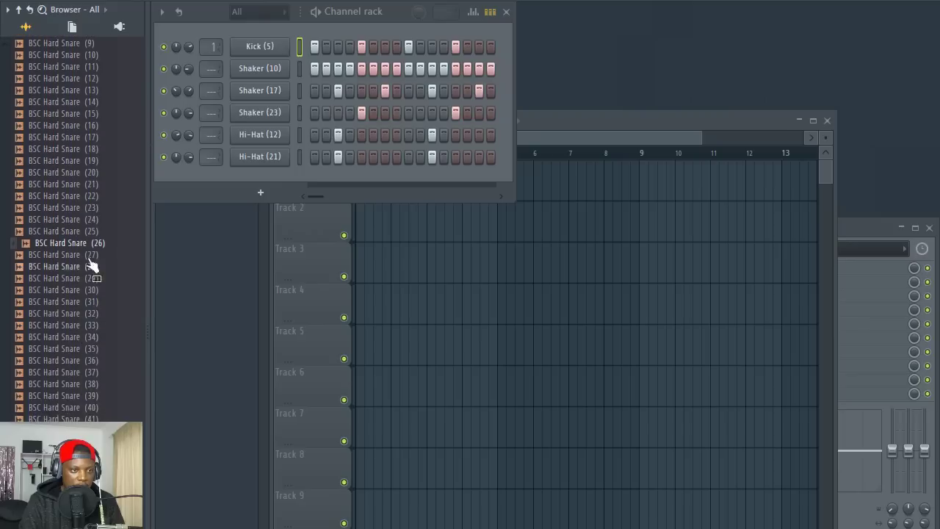
# - Add BSC Hard Snare (26) as a new channel with steps 5 and 13 active
pyautogui.moveTo(106, 247); pyautogui.dragTo(162, 196)
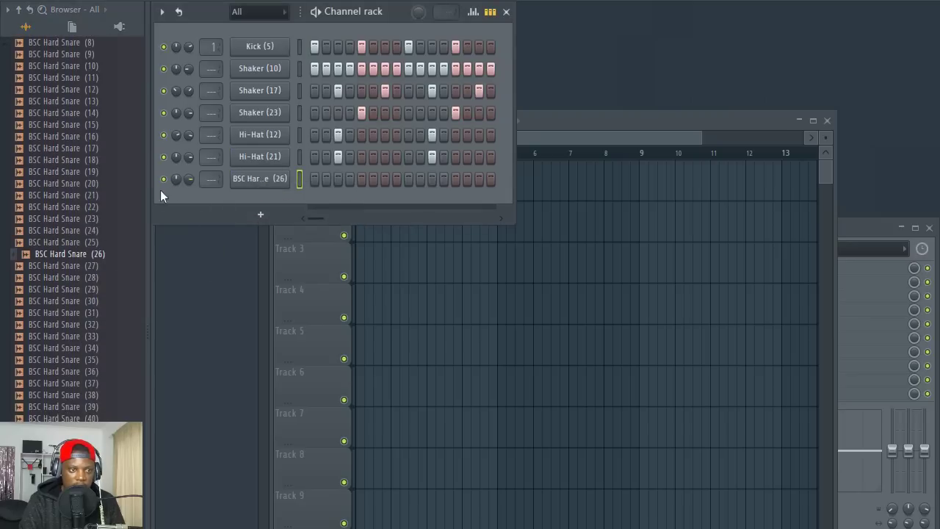
pyautogui.click(361, 179)
pyautogui.click(456, 179)
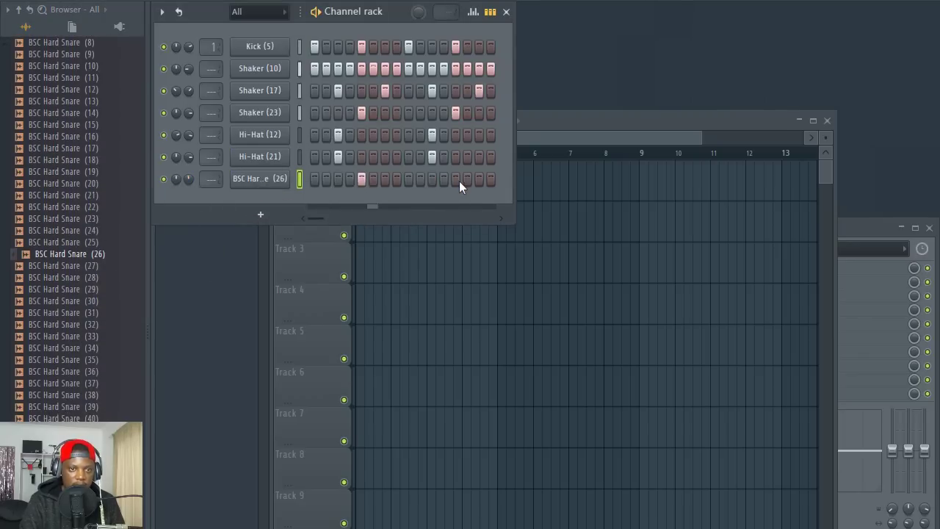
# - Raise the fade-out and trim of the BSC Hard Snare (26) sample and adjust that channel's volume
pyautogui.click(264, 184)
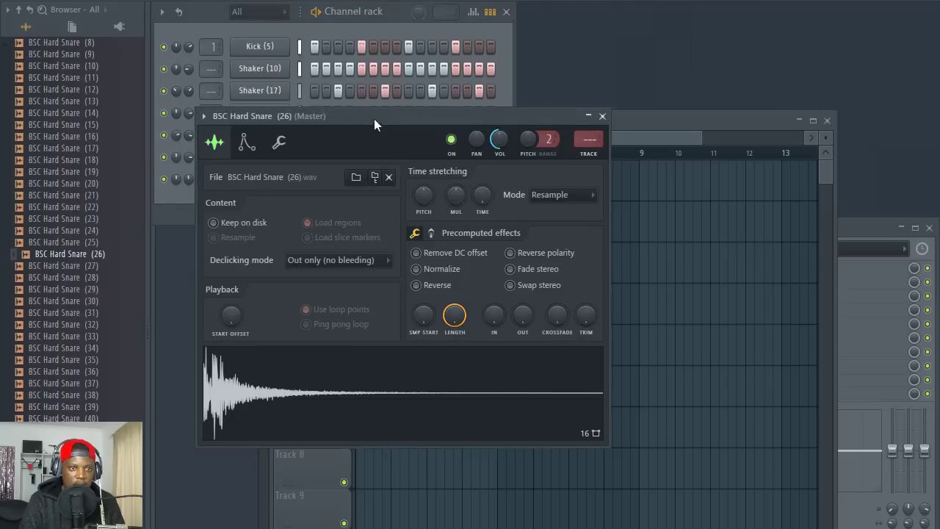
pyautogui.moveTo(374, 118); pyautogui.dragTo(455, 206)
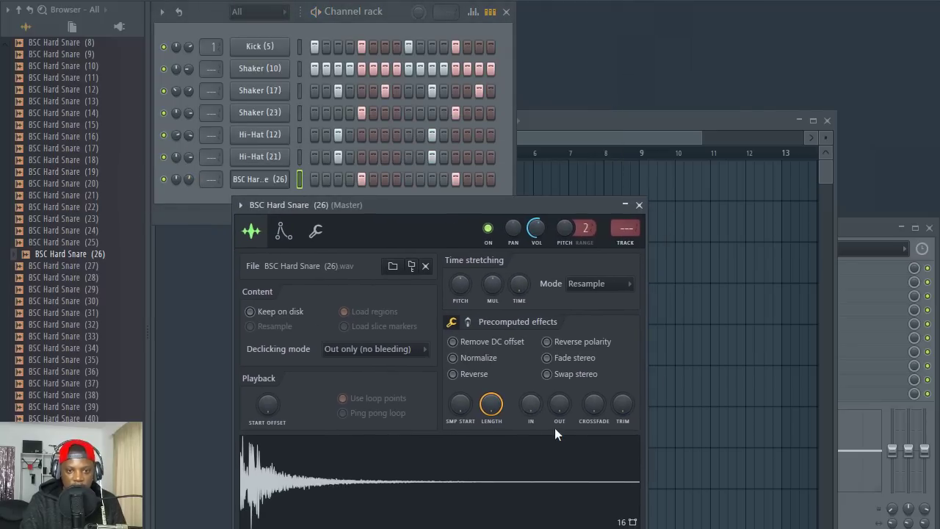
pyautogui.moveTo(559, 405); pyautogui.dragTo(559, 367)
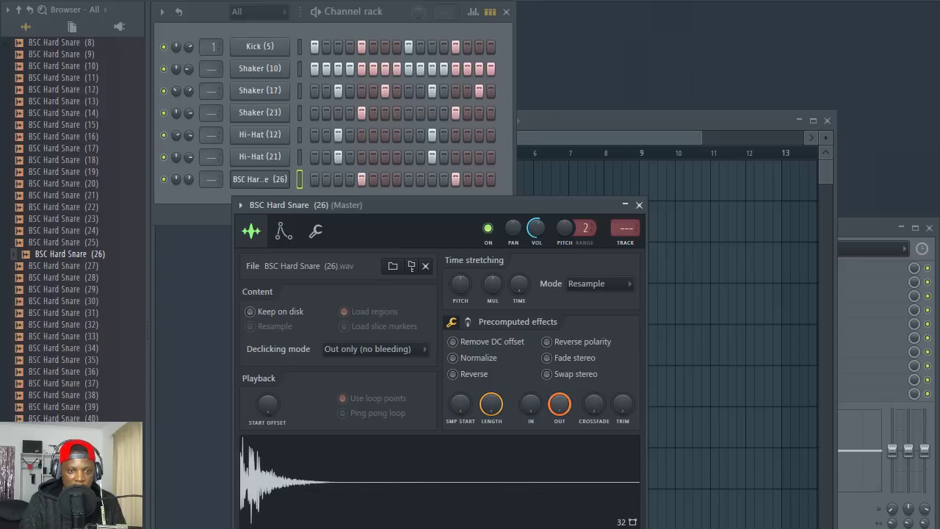
pyautogui.moveTo(622, 409); pyautogui.dragTo(645, 355)
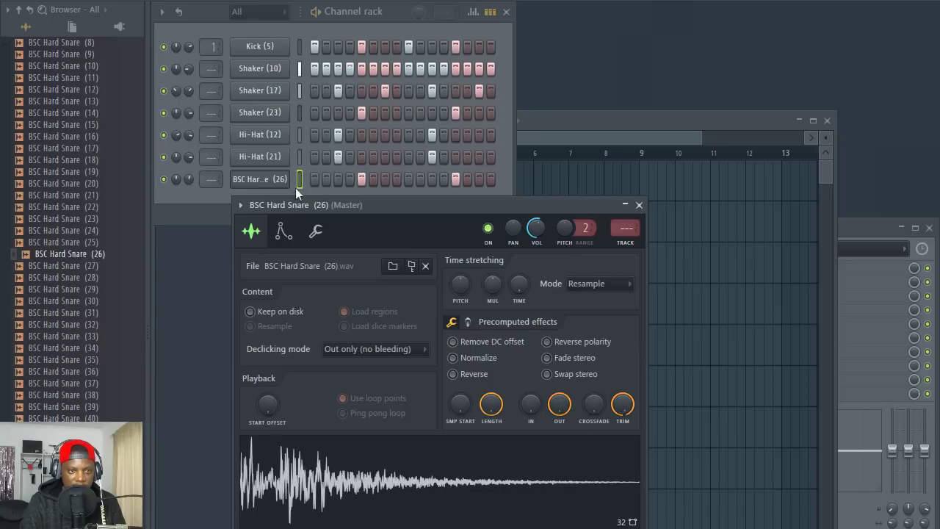
pyautogui.click(189, 178)
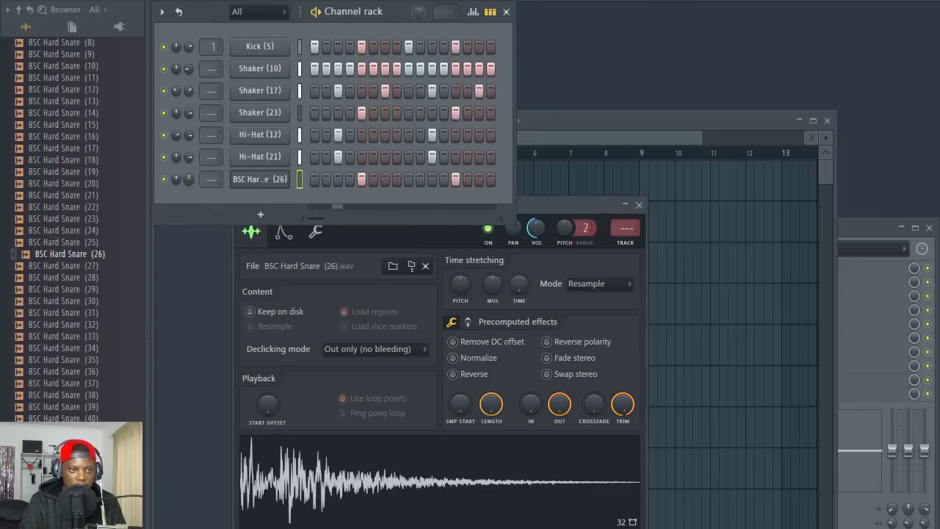
# - Open the BSC Hard Snare (26) channel in the piano roll and set grid snapping to (none)
pyautogui.moveTo(541, 211); pyautogui.dragTo(541, 258)
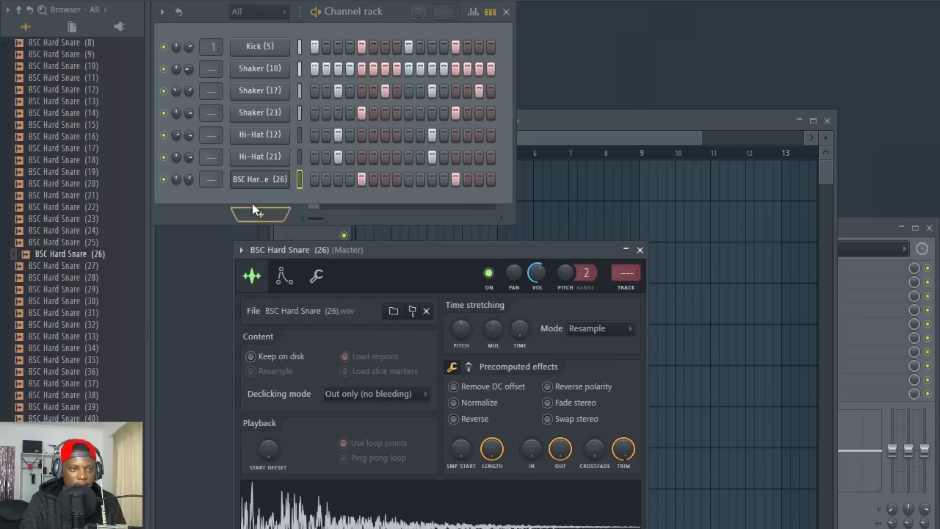
pyautogui.rightClick(256, 179)
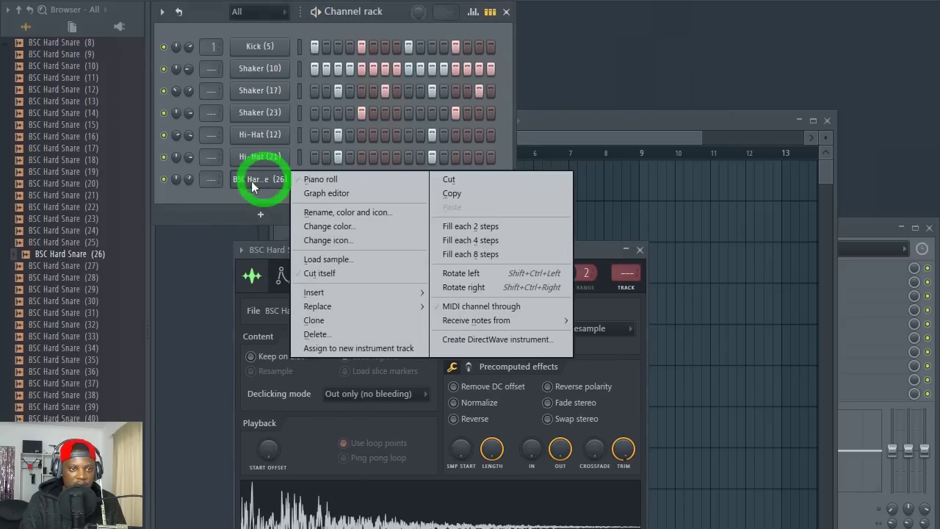
pyautogui.click(338, 182)
pyautogui.moveTo(649, 194); pyautogui.dragTo(587, 16)
pyautogui.scroll(10, 389, 235)
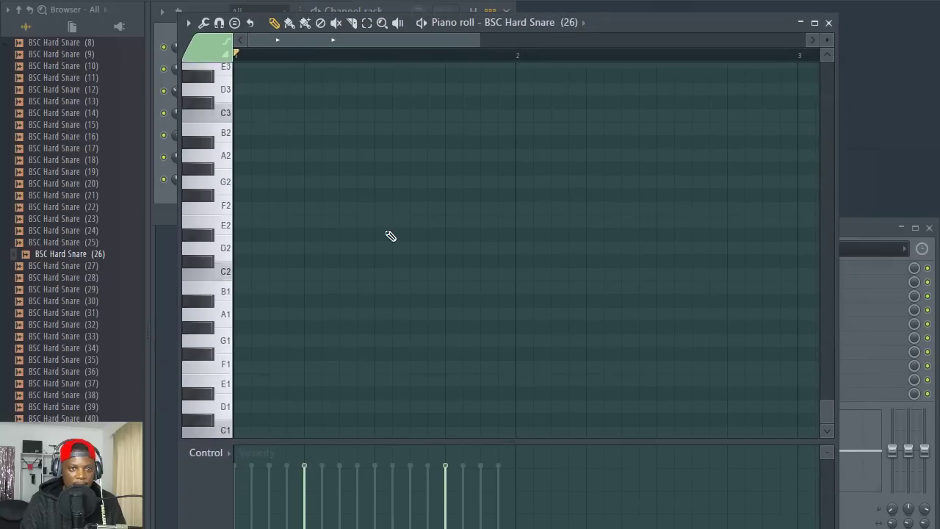
pyautogui.scroll(-3, 294, 224)
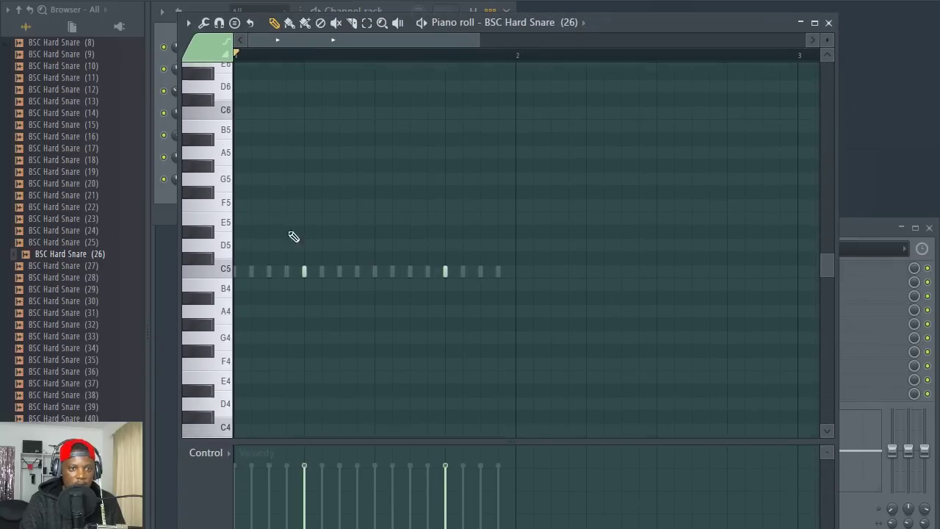
pyautogui.moveTo(529, 291); pyautogui.dragTo(244, 162)
pyautogui.scroll(2, 265, 57)
pyautogui.scroll(3, 269, 64)
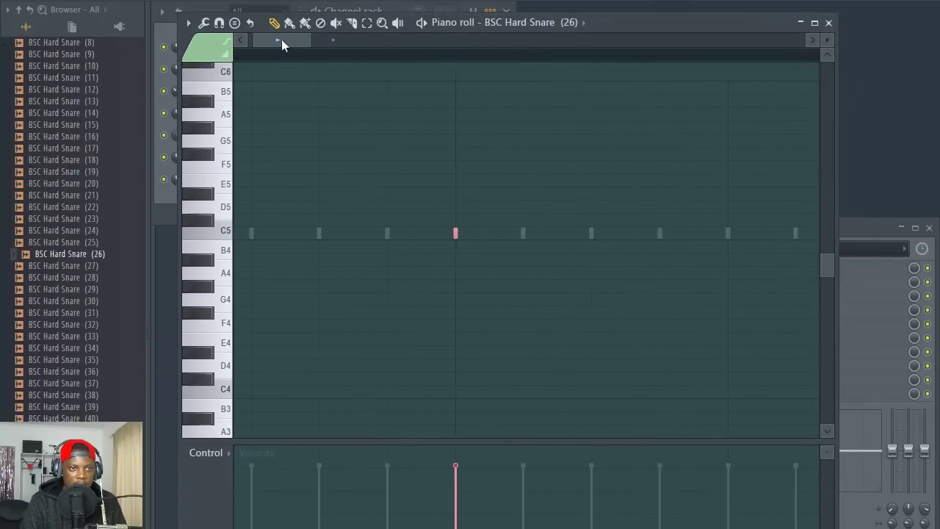
pyautogui.scroll(-2, 487, 63)
pyautogui.click(575, 4)
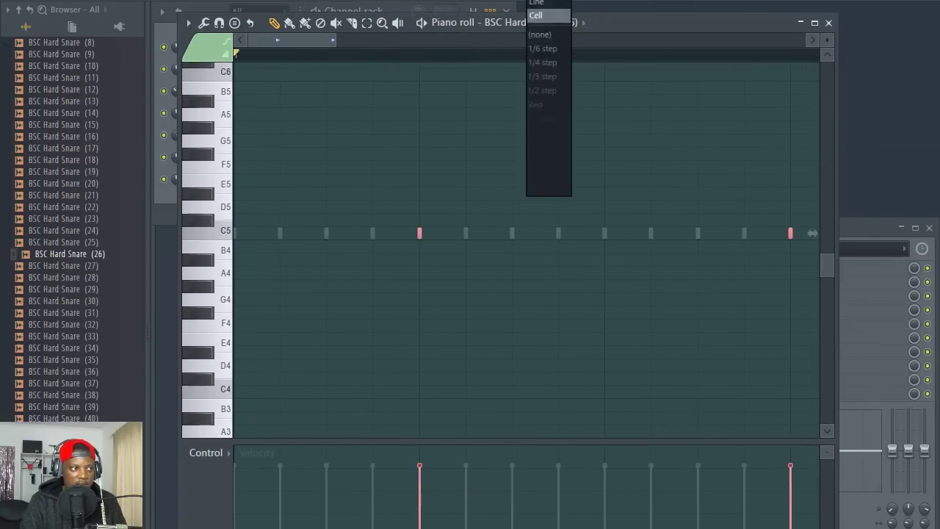
pyautogui.click(547, 35)
# - Try the first snare note slightly ahead of the beat during playback, and put it back on the beat
pyautogui.scroll(2, 415, 66)
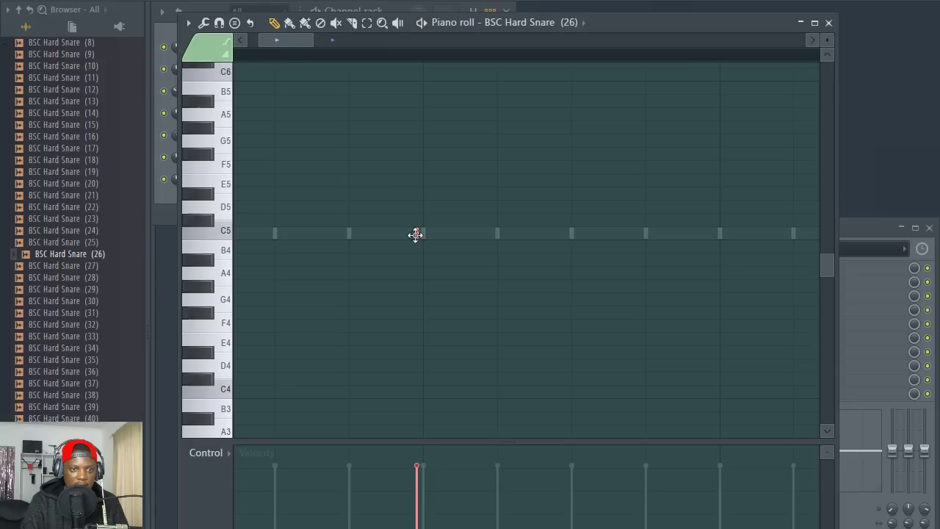
pyautogui.press('space')
pyautogui.moveTo(416, 235)
pyautogui.mouseDown()
pyautogui.moveTo(424, 236)
pyautogui.moveTo(416, 234)
pyautogui.mouseUp()
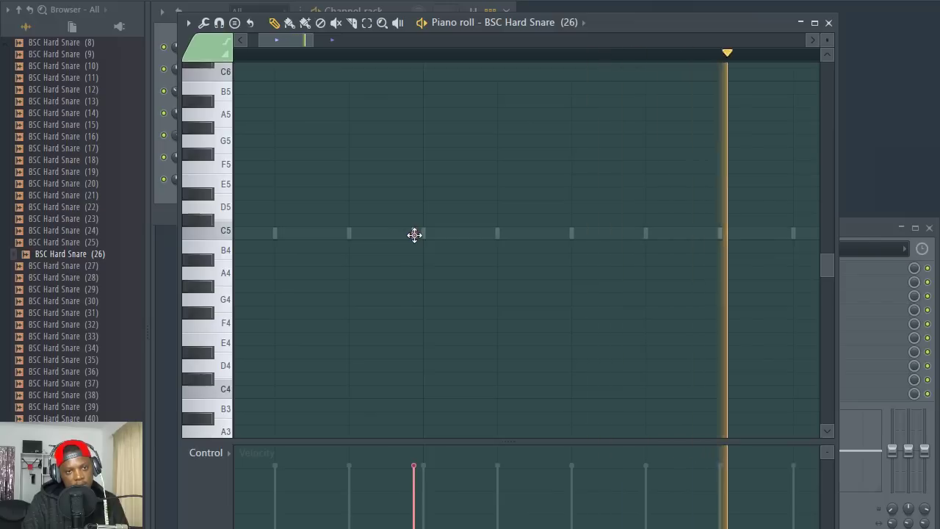
pyautogui.moveTo(416, 235); pyautogui.dragTo(422, 233)
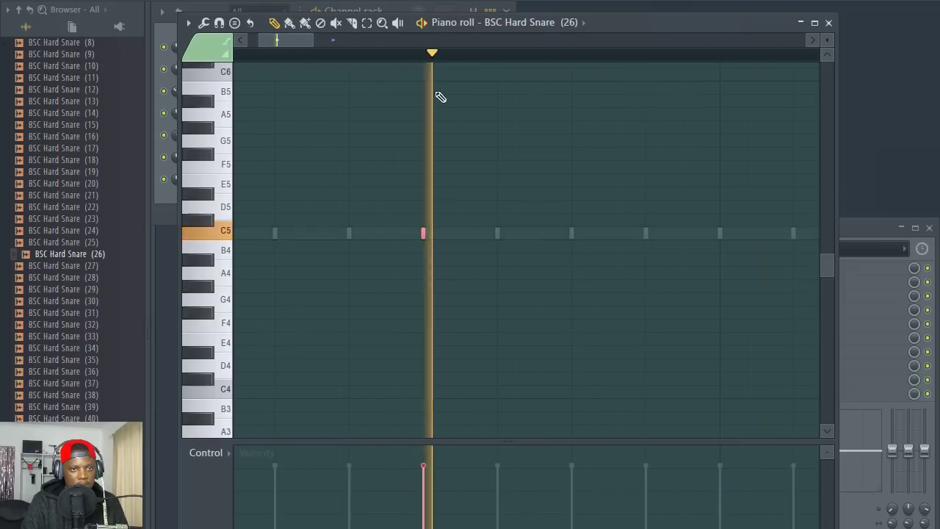
# - Mute the Kick (5) channel and try shifting both snare notes off the beat during playback
pyautogui.scroll(-2, 426, 57)
pyautogui.scroll(-3, 427, 58)
pyautogui.moveTo(607, 25); pyautogui.dragTo(627, 130)
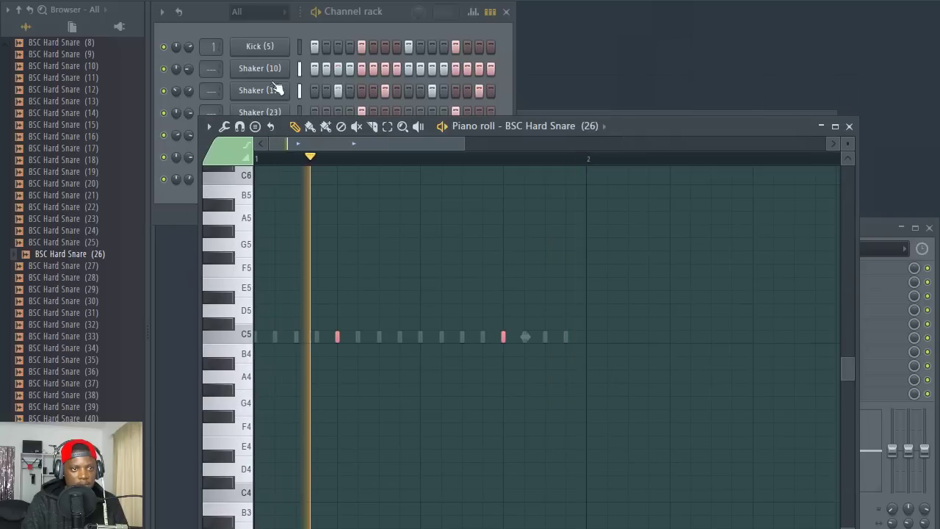
pyautogui.click(166, 47)
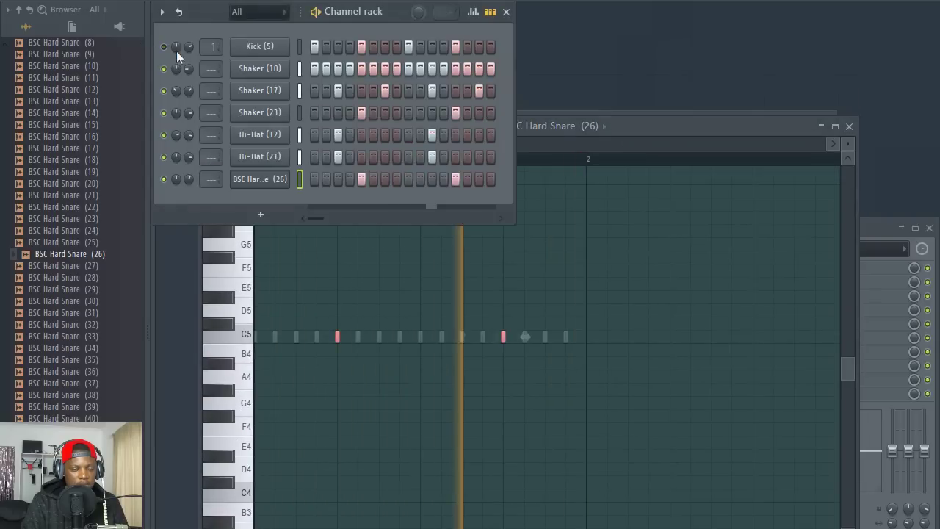
pyautogui.click(641, 125)
pyautogui.scroll(3, 332, 148)
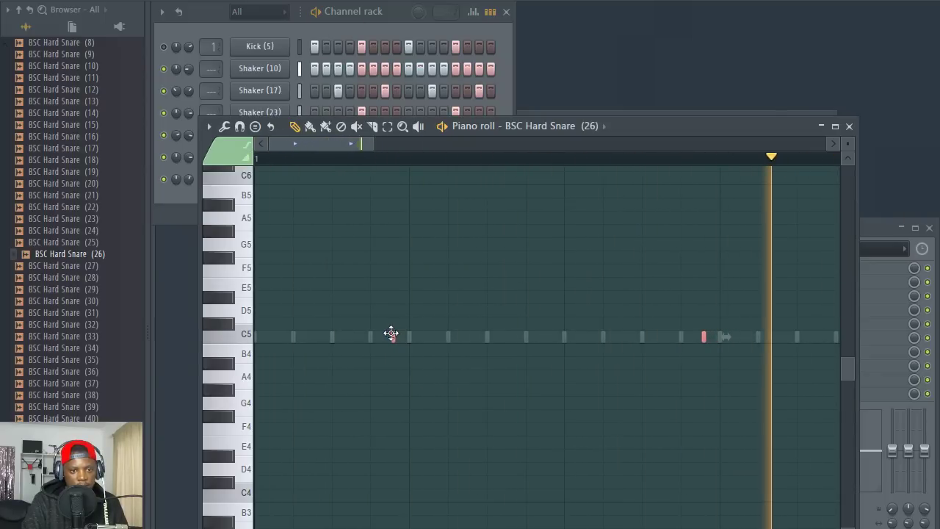
pyautogui.moveTo(404, 334); pyautogui.dragTo(413, 334)
pyautogui.scroll(3, 410, 168)
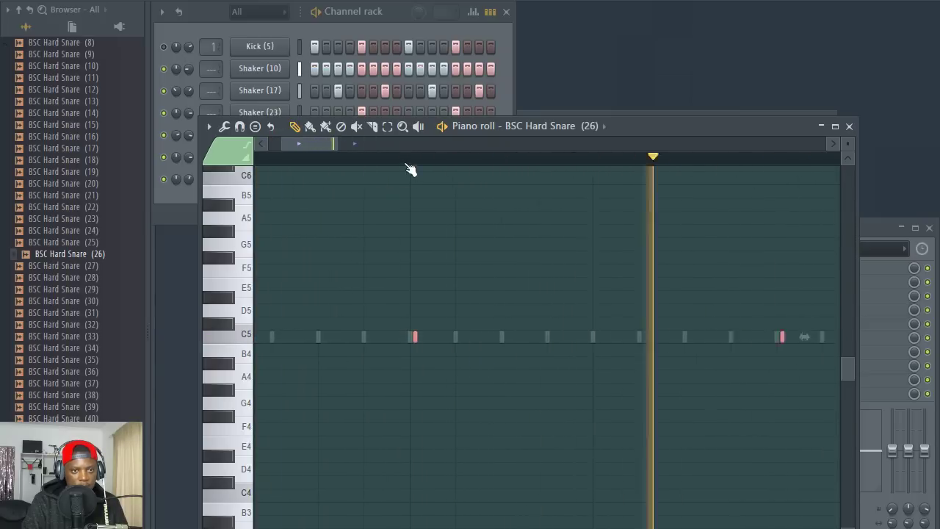
# - Unmute the Kick (5) channel and place both snare notes slightly ahead of the beat
pyautogui.click(192, 63)
pyautogui.click(612, 117)
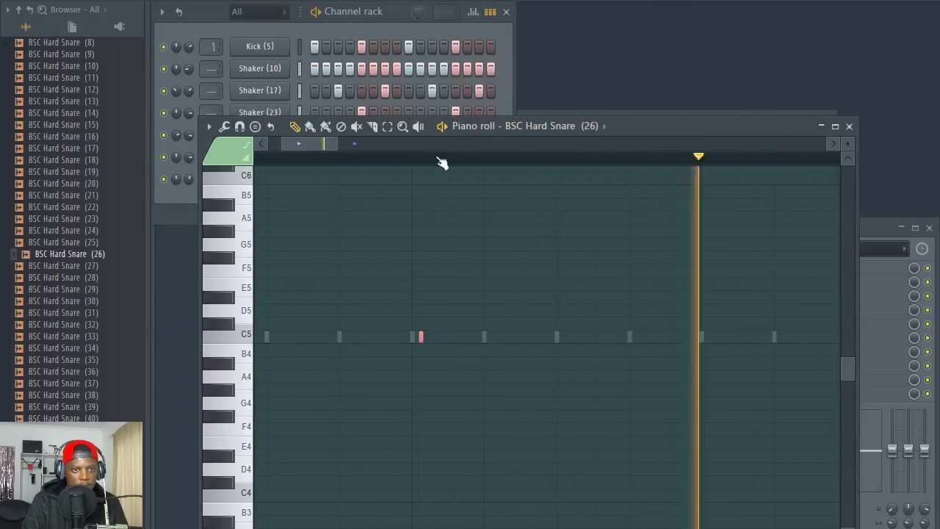
pyautogui.scroll(3, 539, 330)
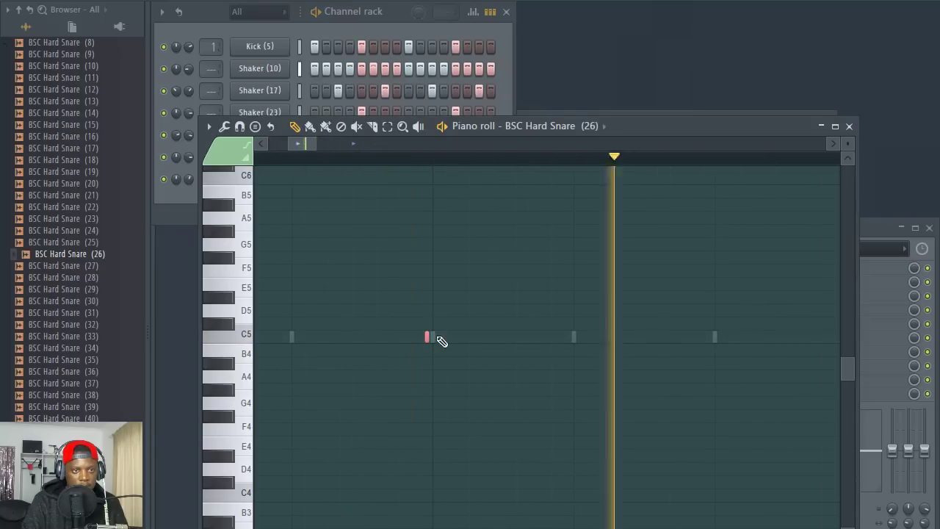
pyautogui.click(264, 47)
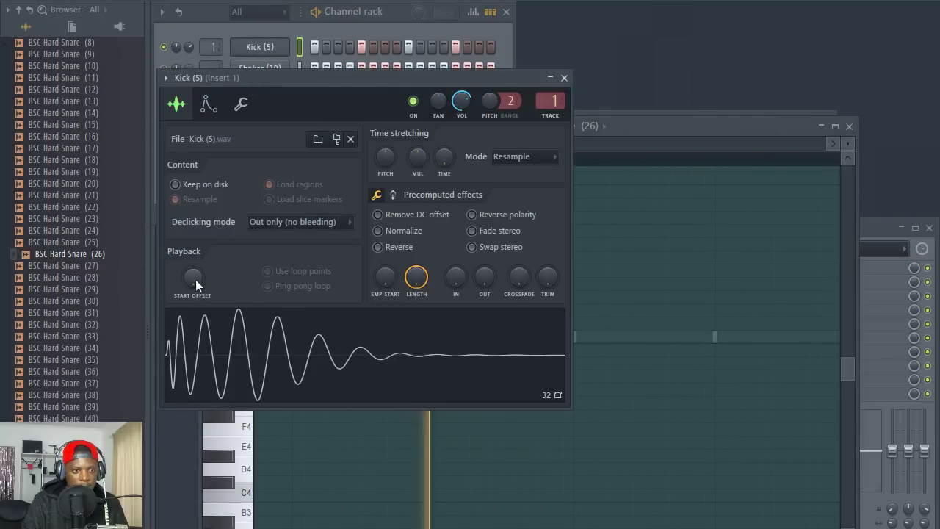
pyautogui.moveTo(195, 280); pyautogui.dragTo(196, 279)
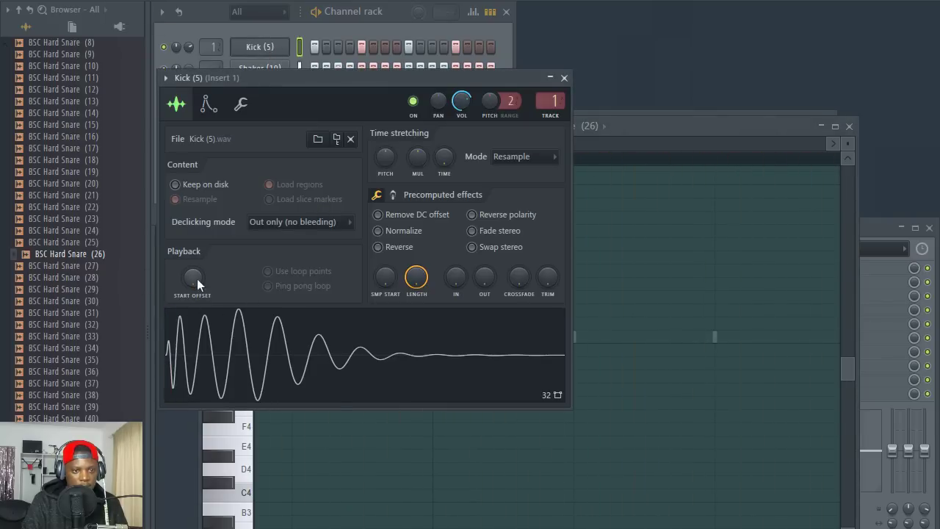
pyautogui.click(408, 16)
# - Increase the playback start offset of BSC Hard Snare (26) in its sampler settings
pyautogui.click(263, 179)
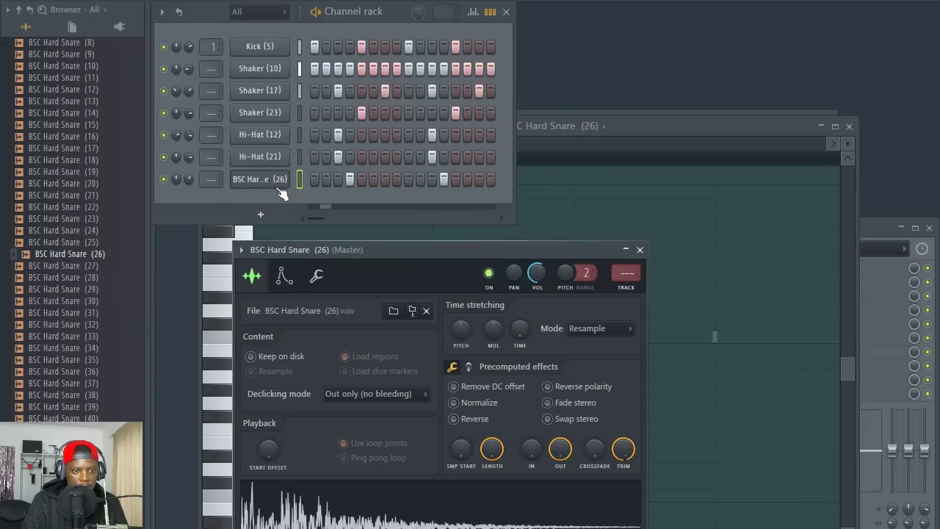
pyautogui.moveTo(266, 466)
pyautogui.mouseDown()
pyautogui.moveTo(267, 450)
pyautogui.moveTo(279, 467)
pyautogui.mouseUp()
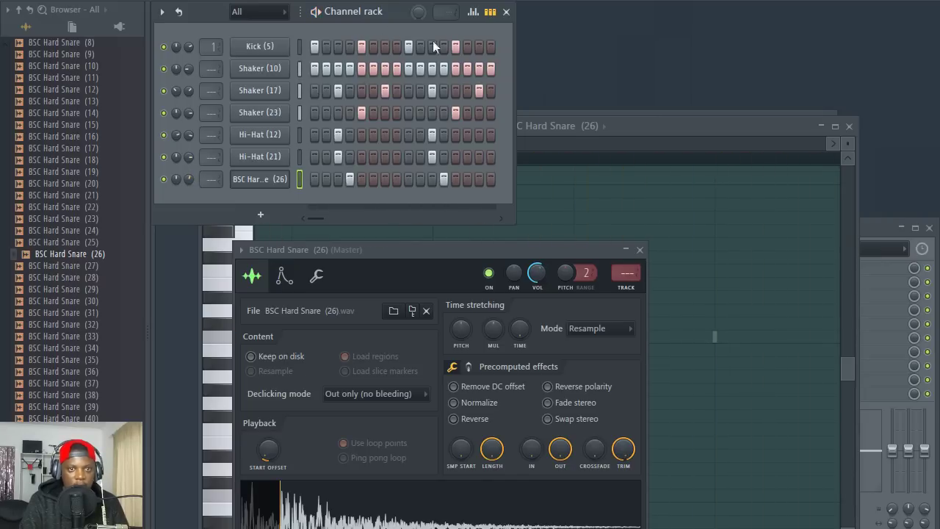
# - Place Pattern 1 clips along Track 1 of the playlist over bars 1 to 4
pyautogui.press('F5')
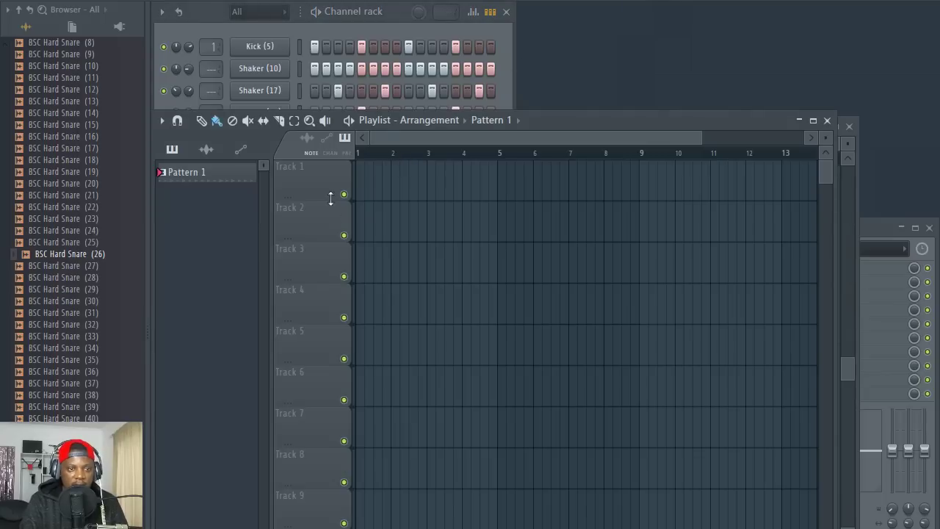
pyautogui.moveTo(561, 121); pyautogui.dragTo(623, 97)
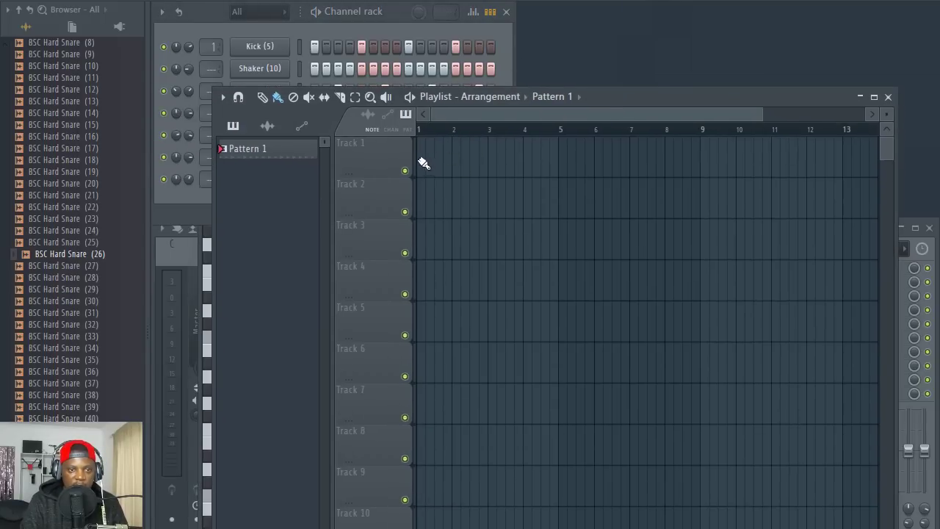
pyautogui.moveTo(424, 163); pyautogui.dragTo(558, 164)
pyautogui.click(424, 155)
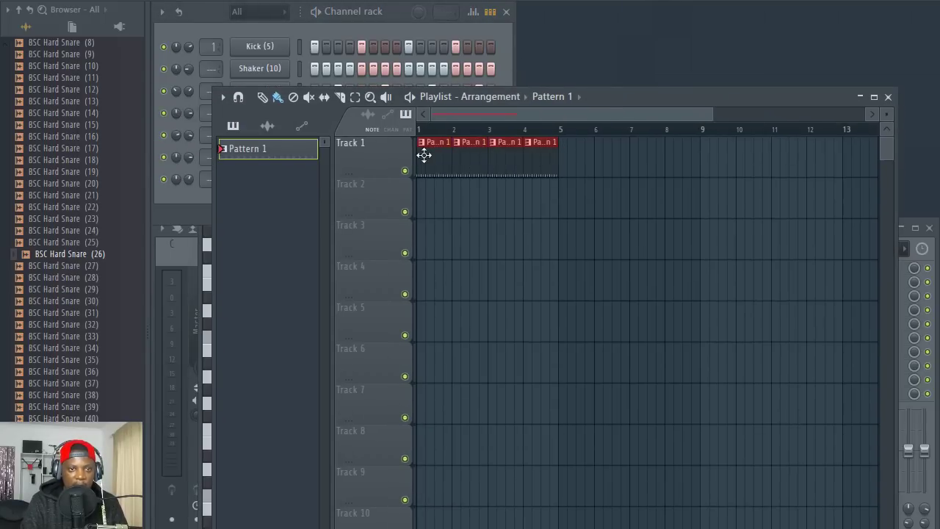
# - Delete the Pattern 1 clips in bars 3 and 4 of Track 1 and paint them in again
pyautogui.click(571, 4)
pyautogui.click(553, 12)
pyautogui.rightClick(546, 162)
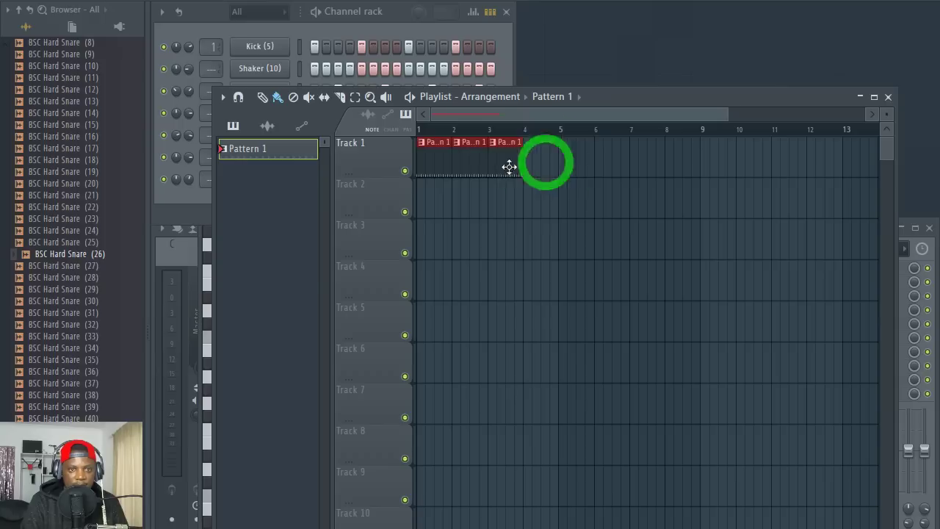
pyautogui.rightClick(503, 162)
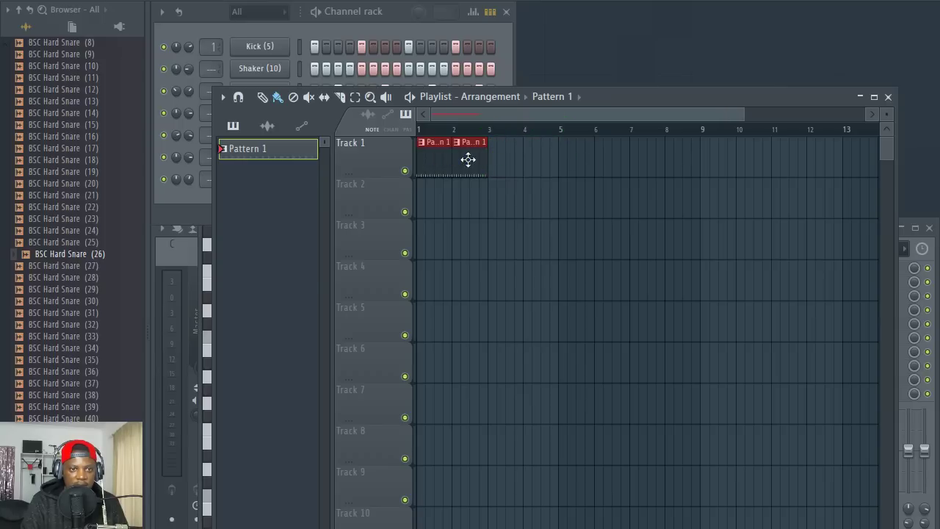
pyautogui.moveTo(498, 163); pyautogui.dragTo(545, 164)
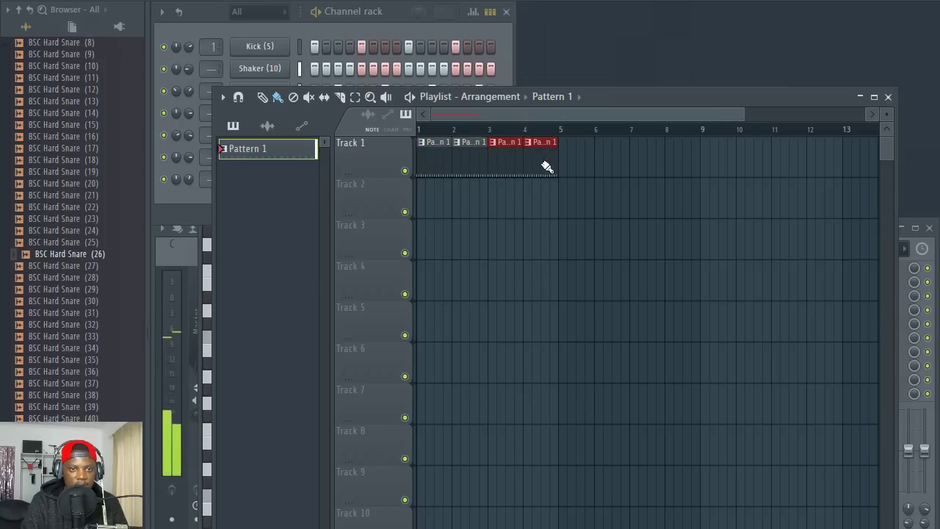
pyautogui.click(396, 14)
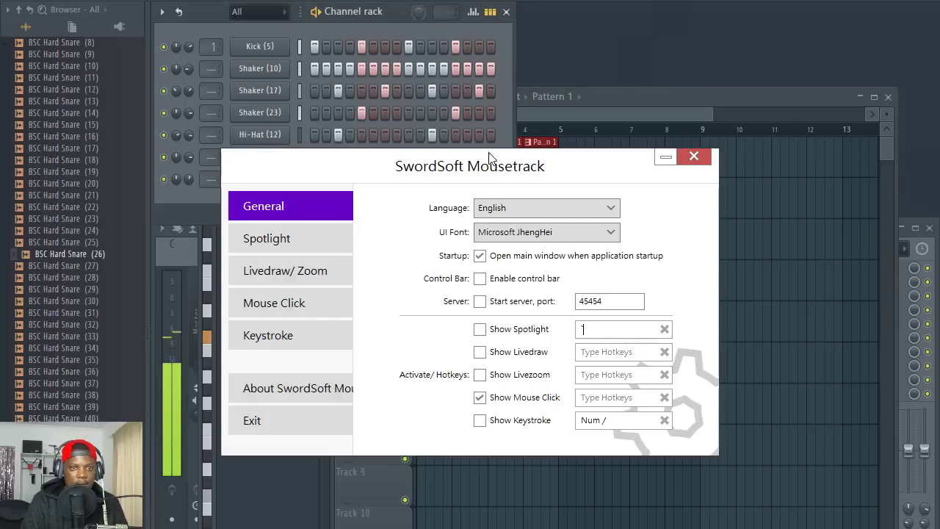
pyautogui.moveTo(533, 170); pyautogui.dragTo(0, 157)
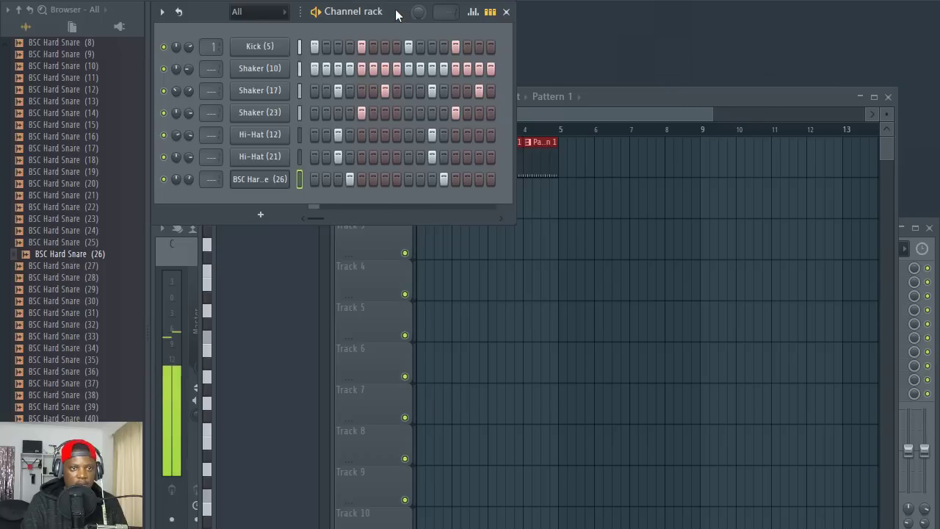
pyautogui.click(103, 314)
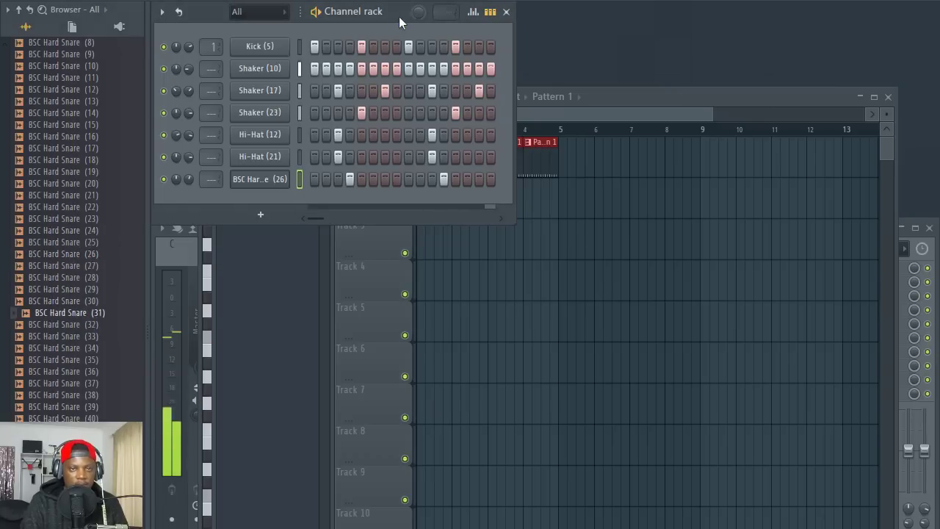
pyautogui.press('space')
# - Shift the playlist window aside and add a ravity(S) instrument channel to the channel rack
pyautogui.click(658, 1)
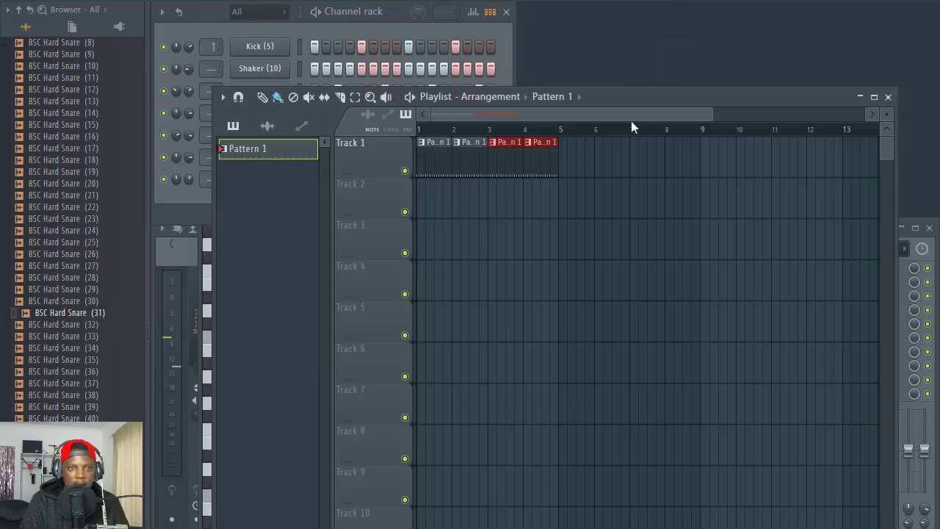
pyautogui.moveTo(619, 98); pyautogui.dragTo(662, 146)
pyautogui.click(382, 20)
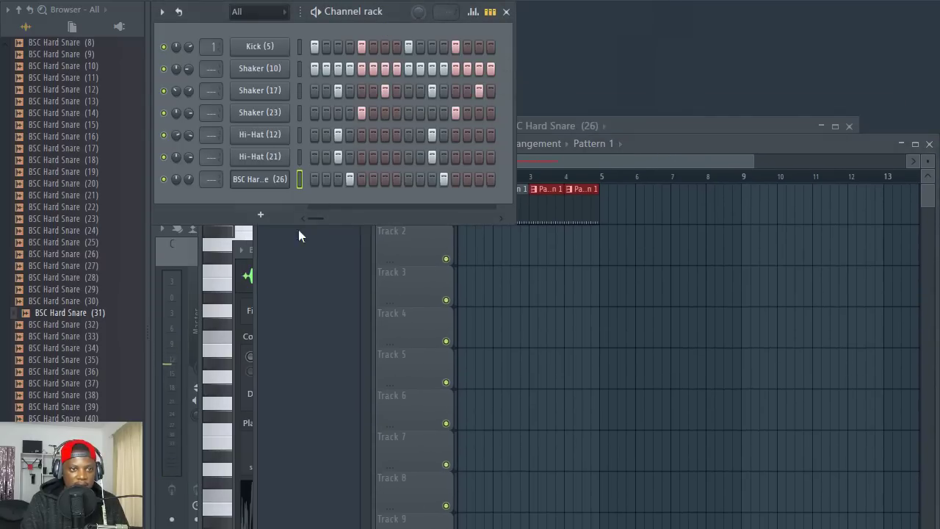
pyautogui.click(269, 214)
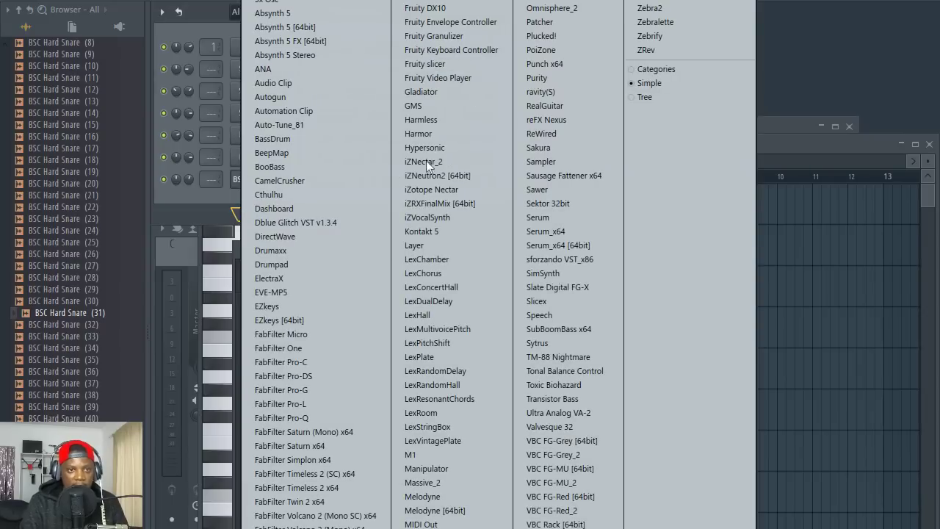
pyautogui.click(542, 91)
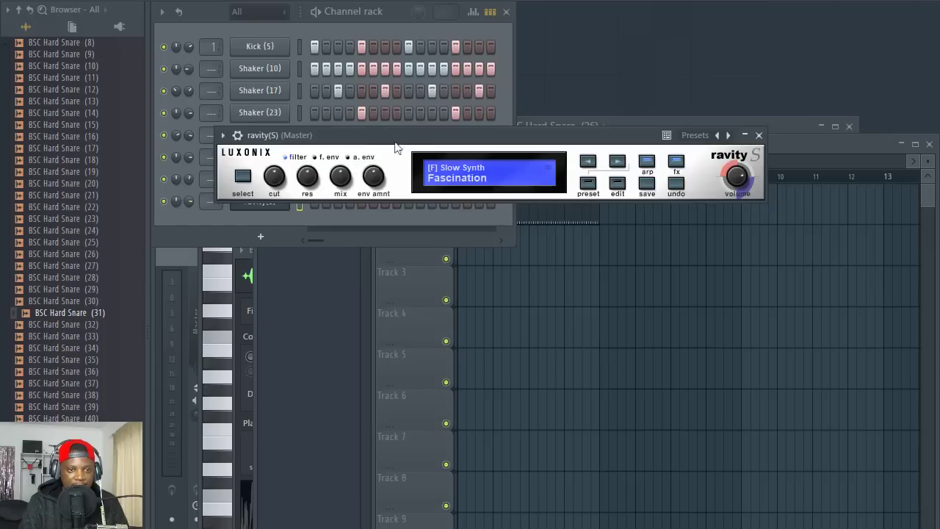
# - Load the factory preset Basic Sine Pad from the Slow Synth category in ravity(S)
pyautogui.click(588, 184)
pyautogui.moveTo(564, 136); pyautogui.dragTo(552, 119)
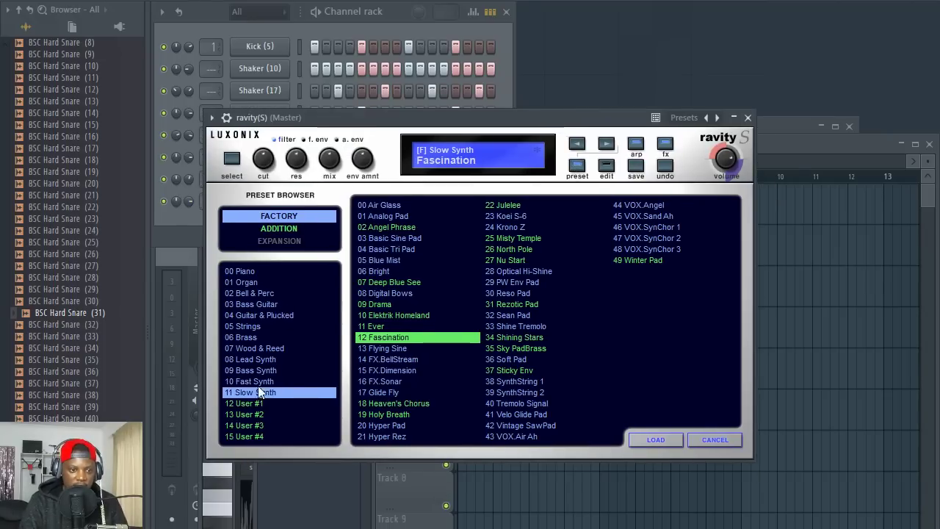
pyautogui.click(388, 303)
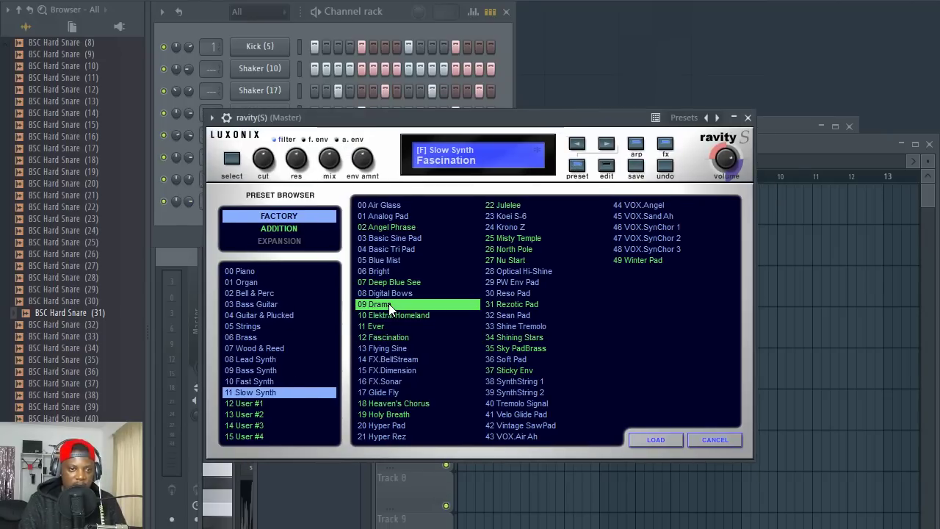
pyautogui.click(390, 238)
pyautogui.doubleClick(390, 238)
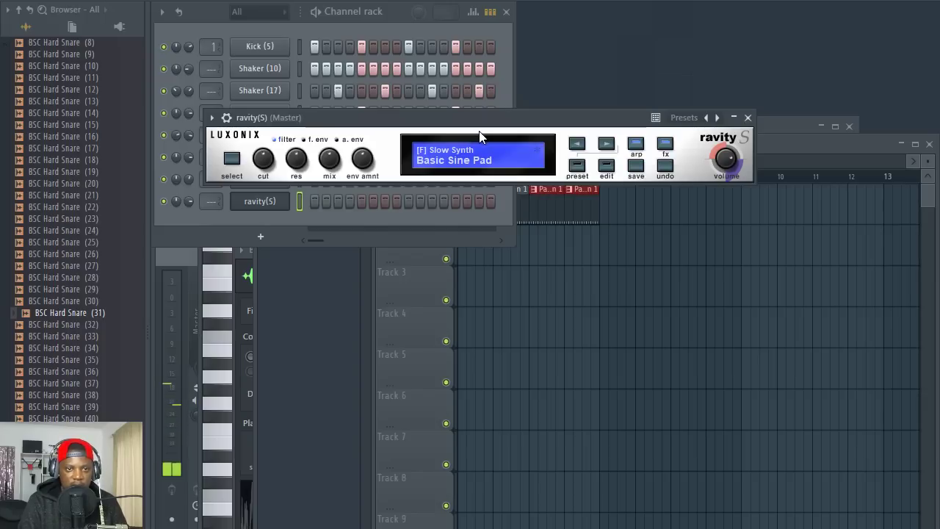
# - Set the base note of the typing keyboard to C3 and review its available scale and layout options
pyautogui.moveTo(512, 129); pyautogui.dragTo(543, 165)
pyautogui.click(588, 173)
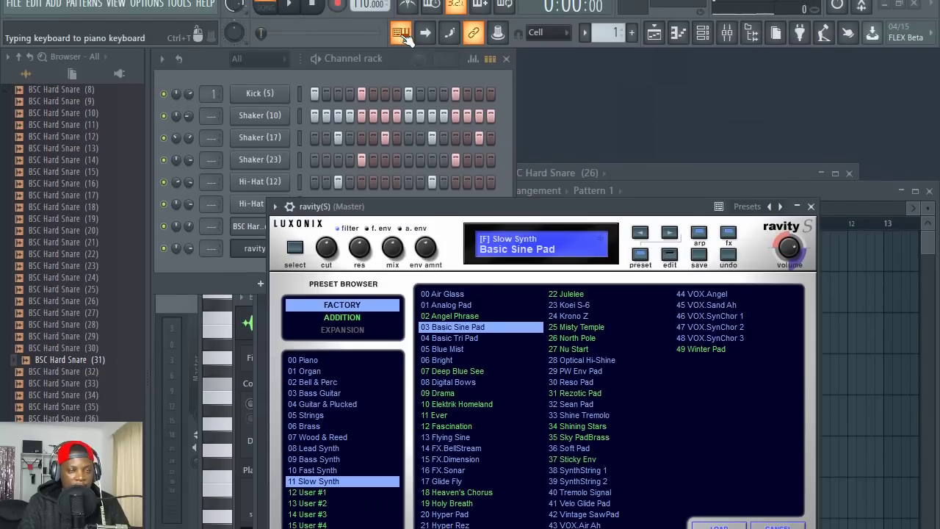
pyautogui.rightClick(402, 35)
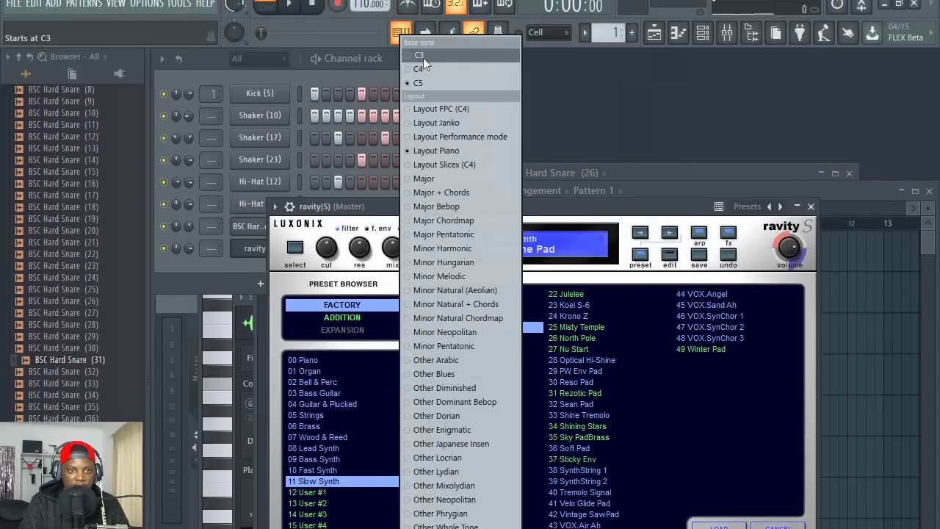
pyautogui.click(425, 56)
pyautogui.rightClick(402, 35)
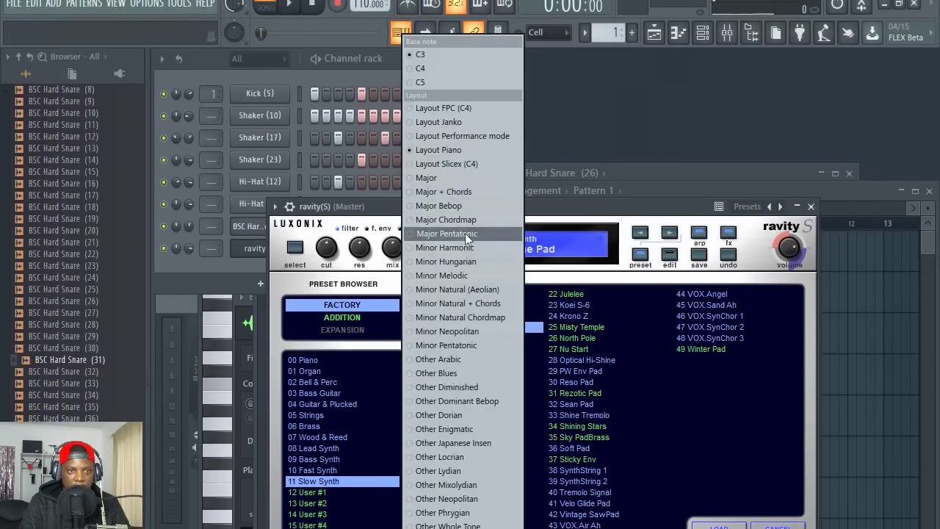
pyautogui.click(459, 318)
pyautogui.press('Escape')
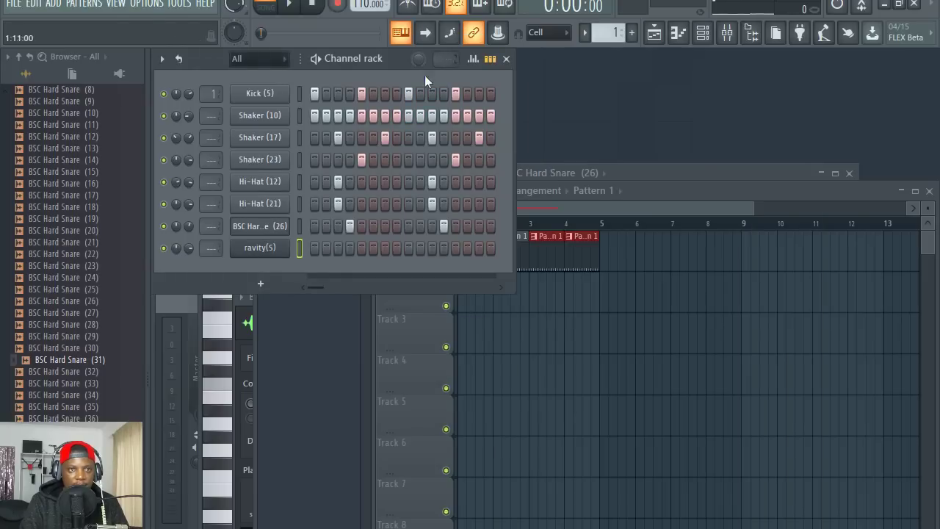
pyautogui.rightClick(401, 34)
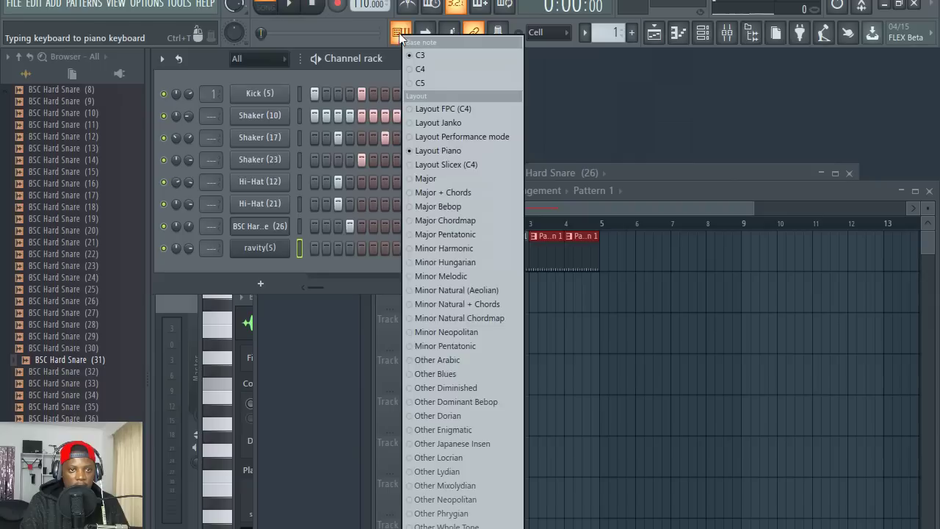
pyautogui.click(466, 316)
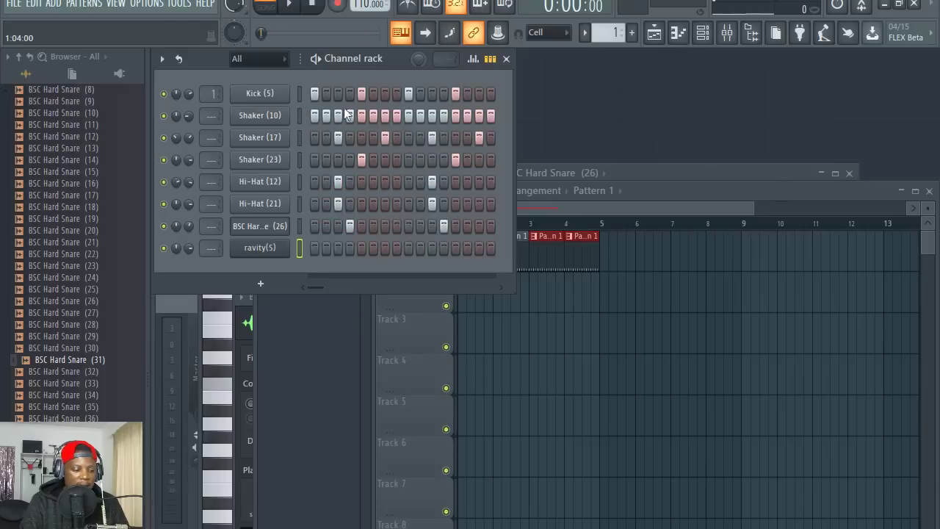
# - Audition the pad and set its amp envelope attack to 0.000 sec in the ravity(S) patch editor
pyautogui.press('v')
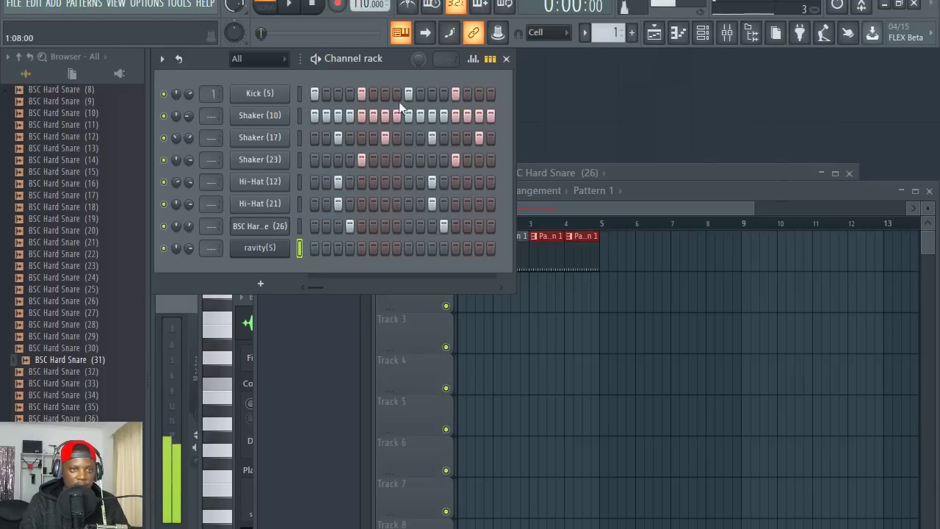
pyautogui.press('v')
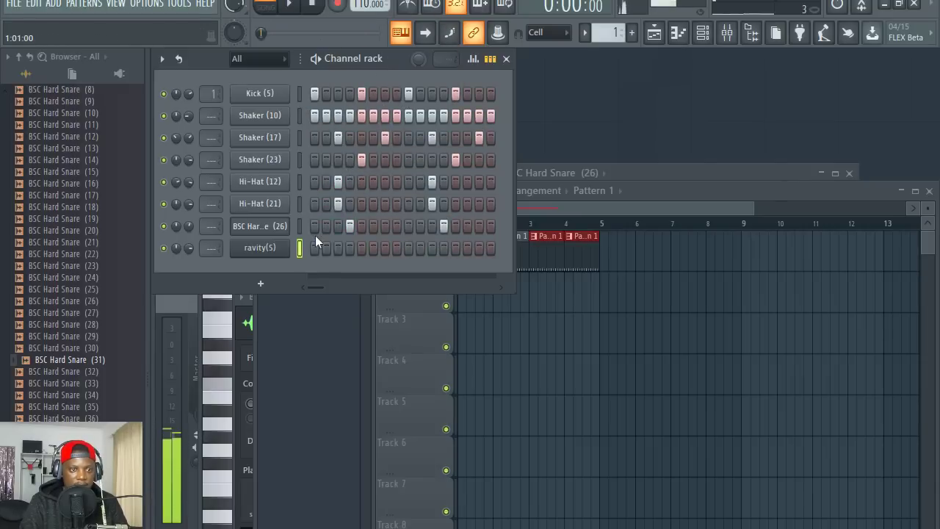
pyautogui.click(268, 248)
pyautogui.moveTo(560, 212); pyautogui.dragTo(481, 154)
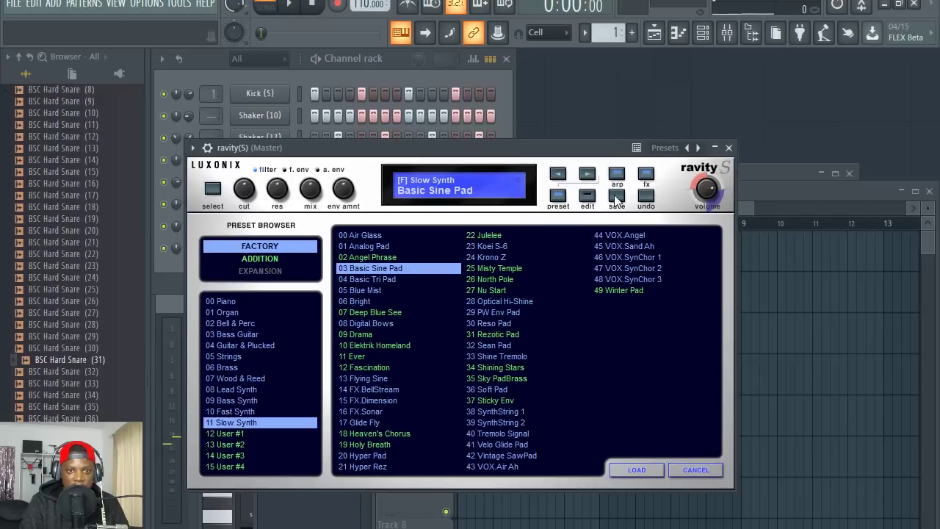
pyautogui.click(587, 196)
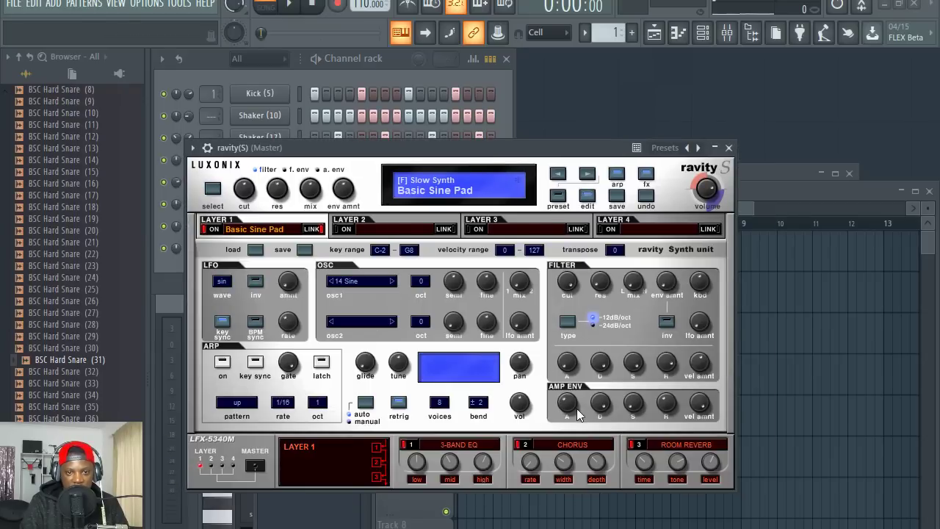
pyautogui.moveTo(570, 407); pyautogui.dragTo(581, 514)
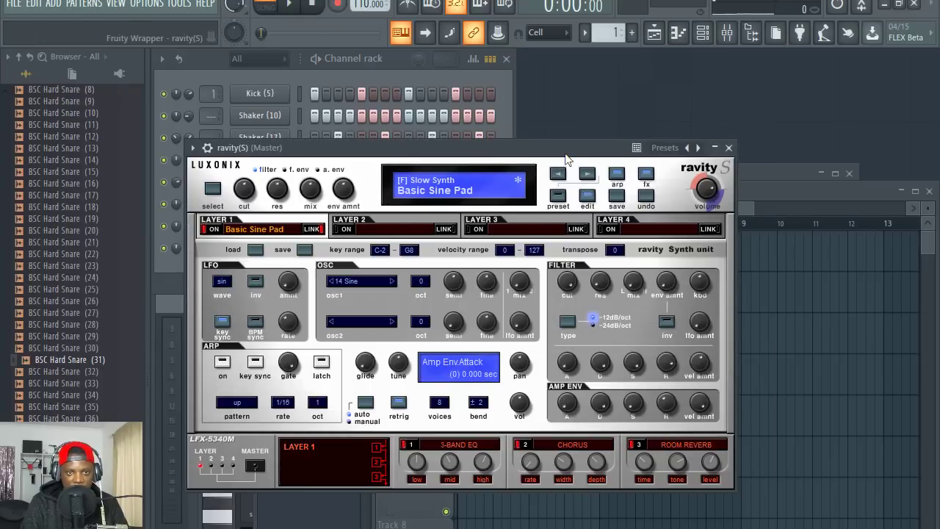
pyautogui.press('h')
pyautogui.press('h')
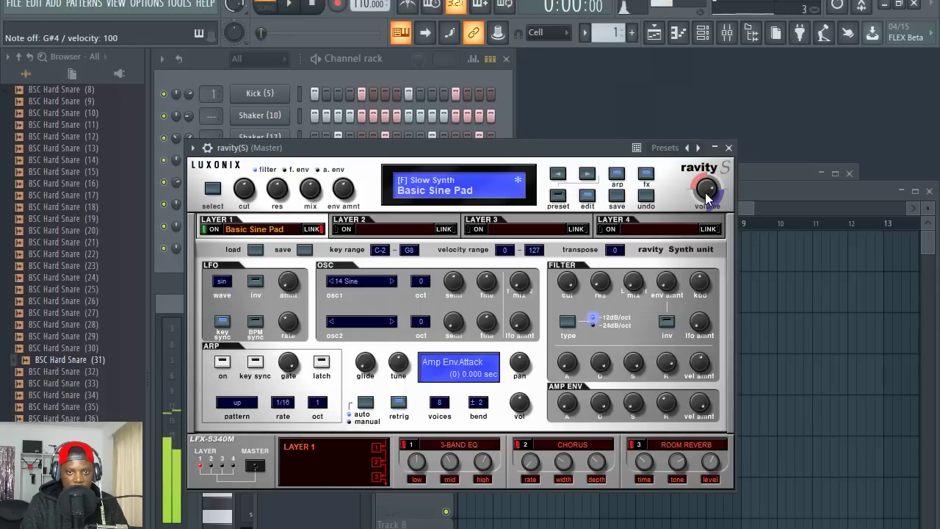
# - Set the pad's filter envelope sustain to 54.0 % and the ravity(S) master volume to 0.00 dB
pyautogui.moveTo(601, 404); pyautogui.dragTo(609, 422)
pyautogui.moveTo(634, 365); pyautogui.dragTo(638, 395)
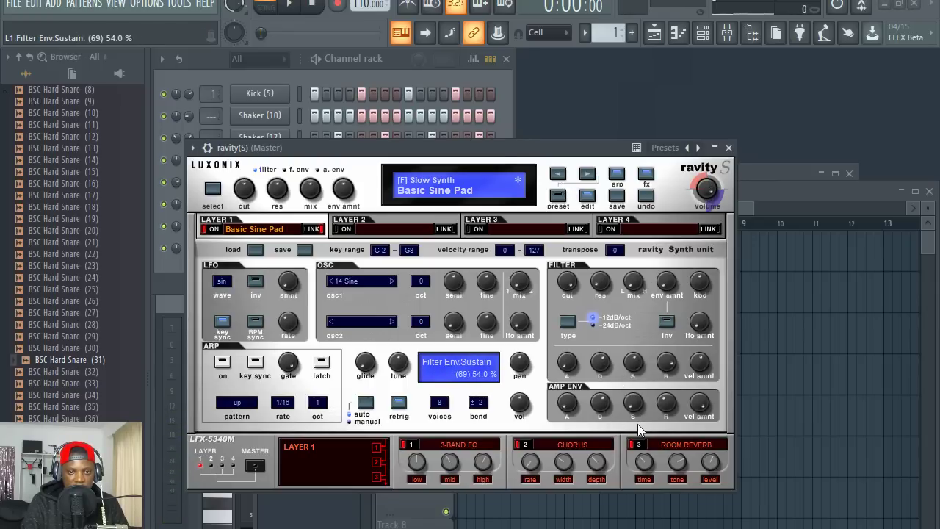
pyautogui.click(404, 63)
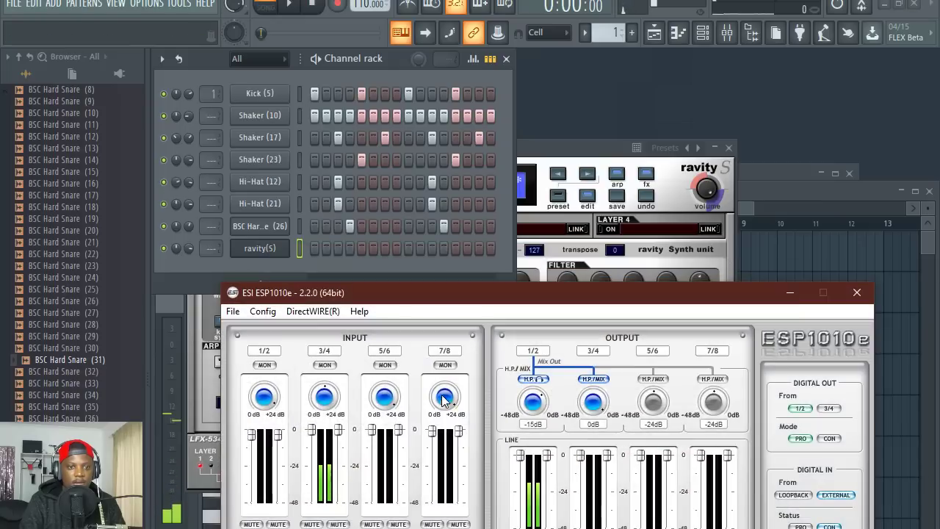
pyautogui.click(393, 66)
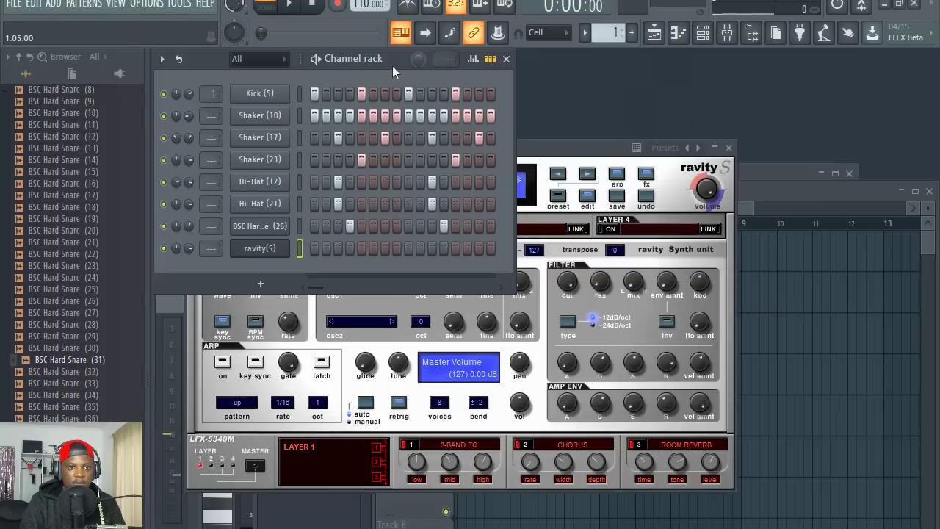
pyautogui.press('h')
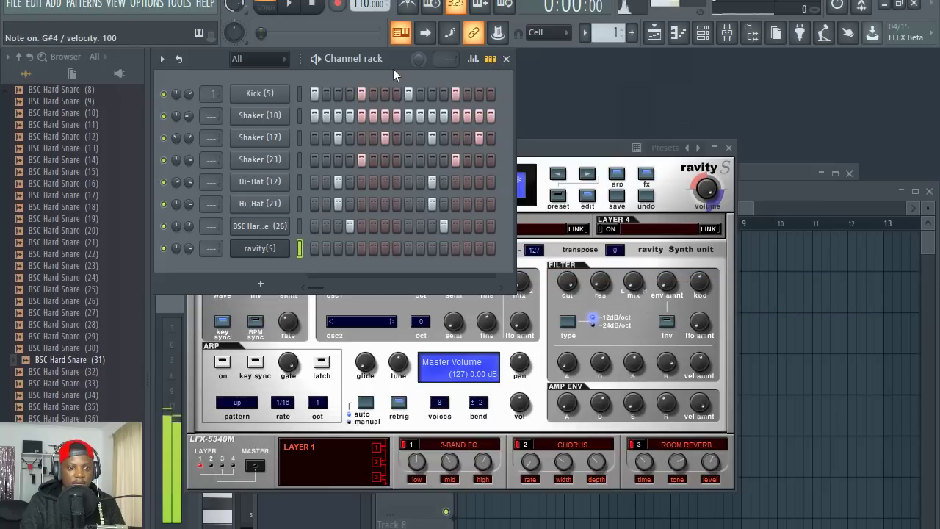
pyautogui.click(570, 158)
pyautogui.press('h')
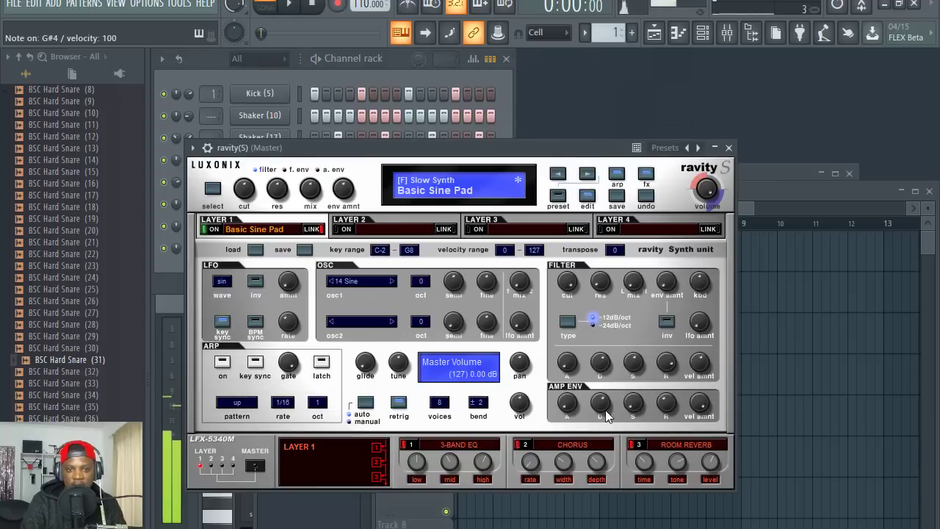
# - Play Pattern 1 and try out ravity(S) pad notes on the typing keyboard over the beat
pyautogui.click(399, 64)
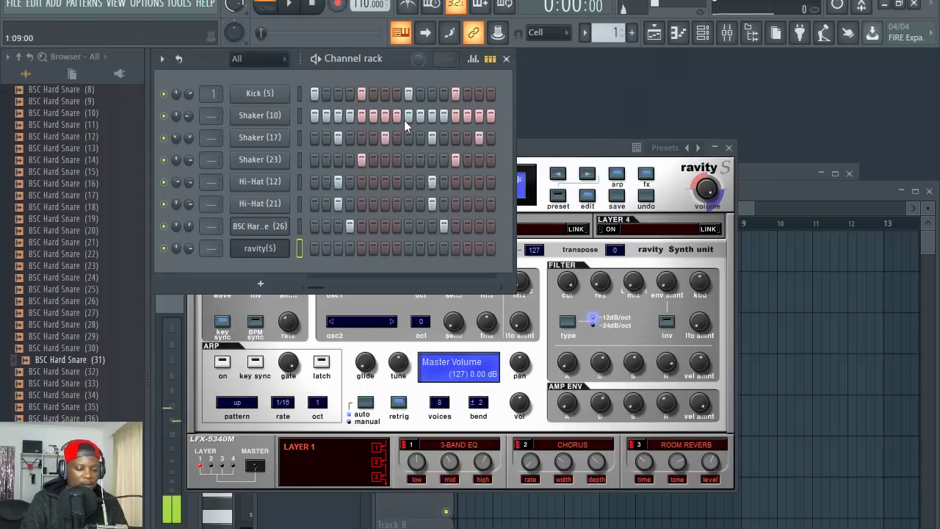
pyautogui.click(654, 32)
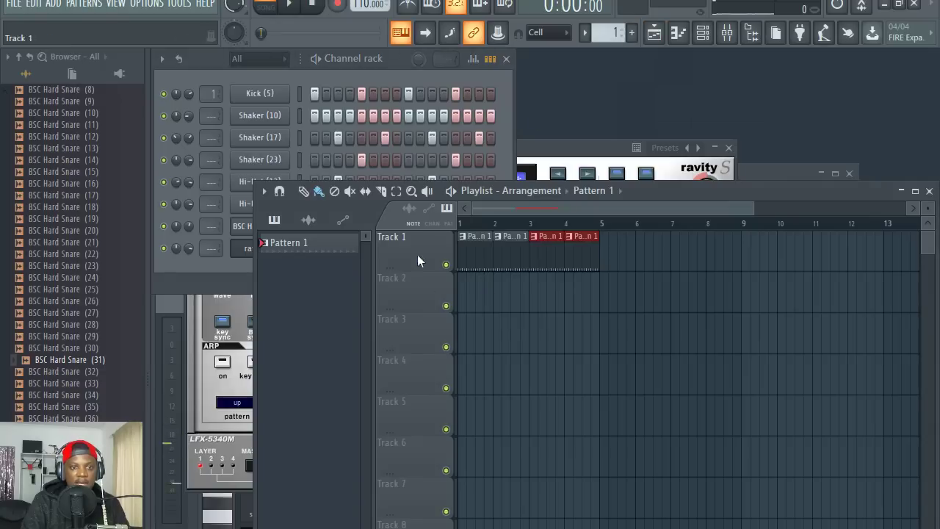
pyautogui.click(397, 56)
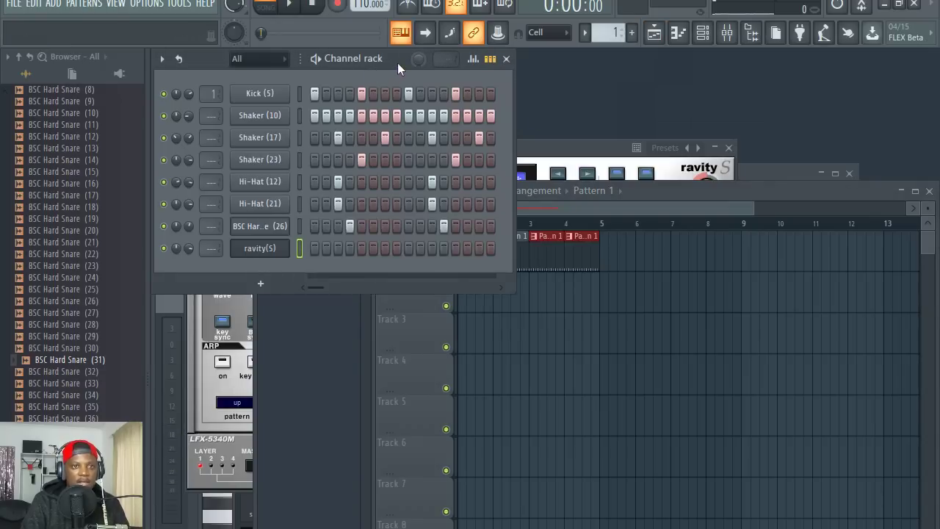
pyautogui.press('space')
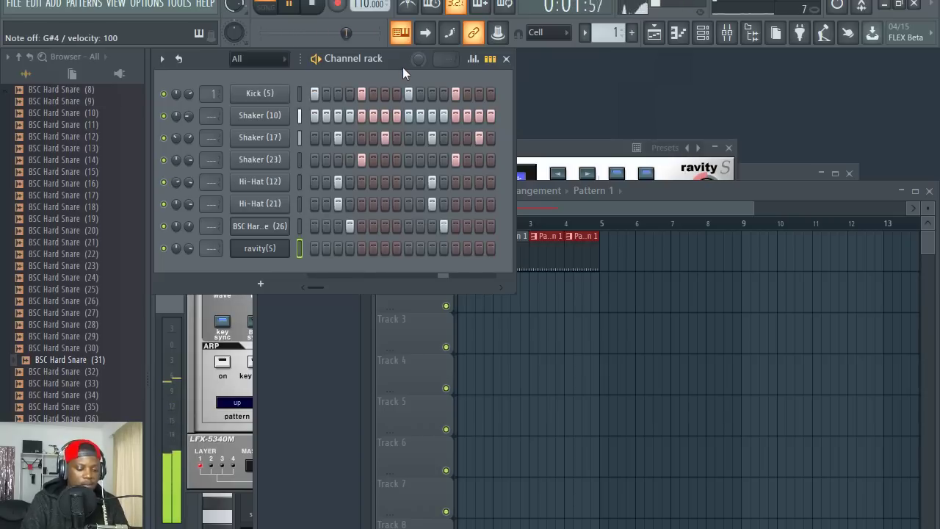
pyautogui.press('space')
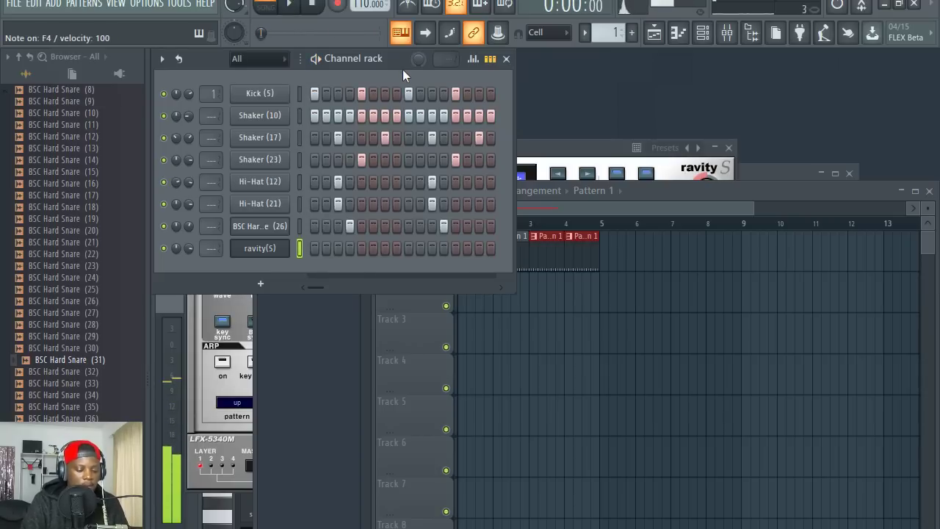
# - Audition ravity(S) pad chords on the typing keyboard using notes such as D#4, F4, G4 and G#4
pyautogui.press('b')
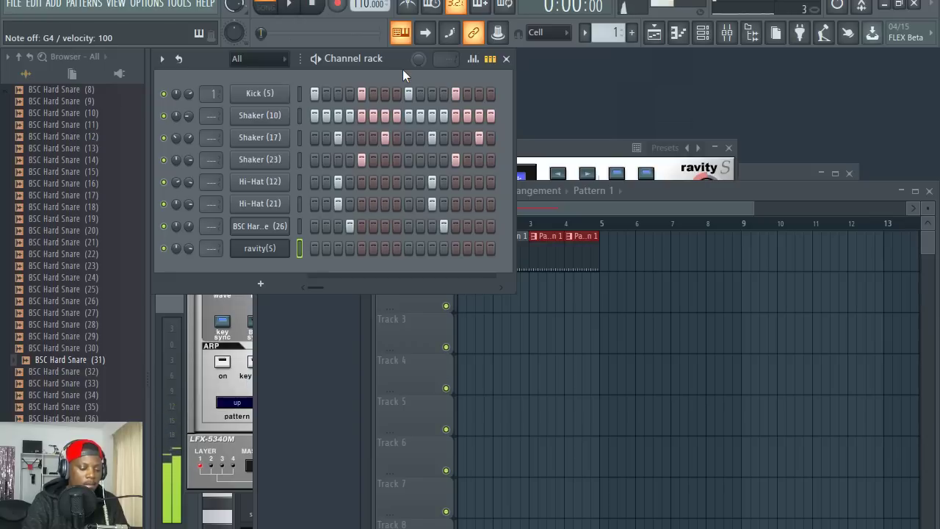
pyautogui.press('h')
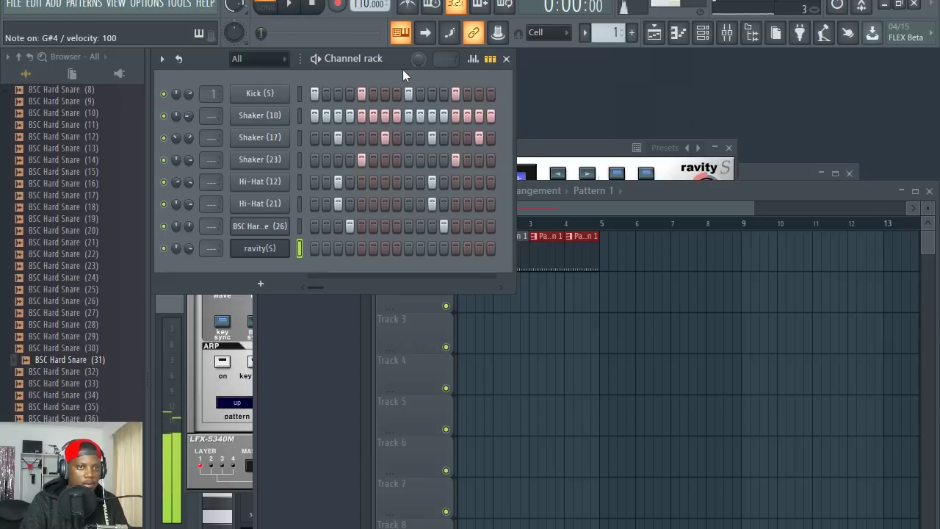
pyautogui.press('v')
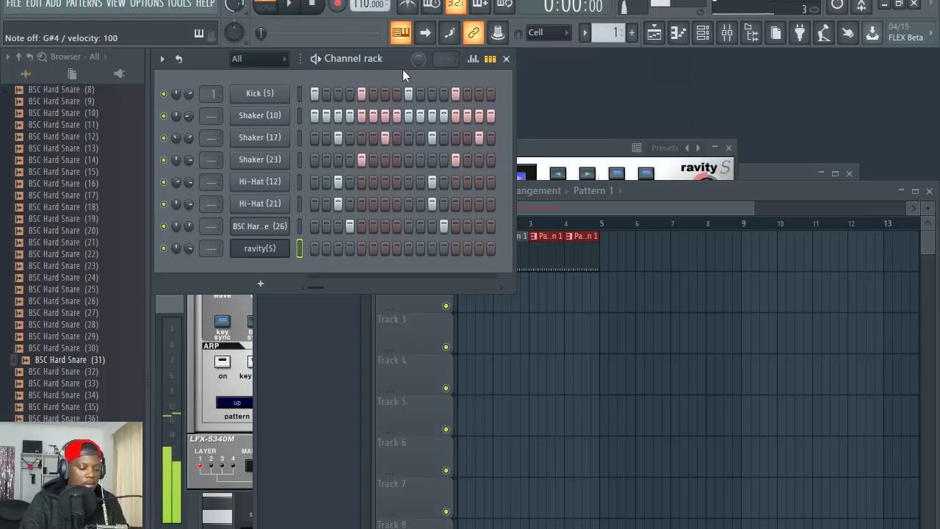
pyautogui.press('h')
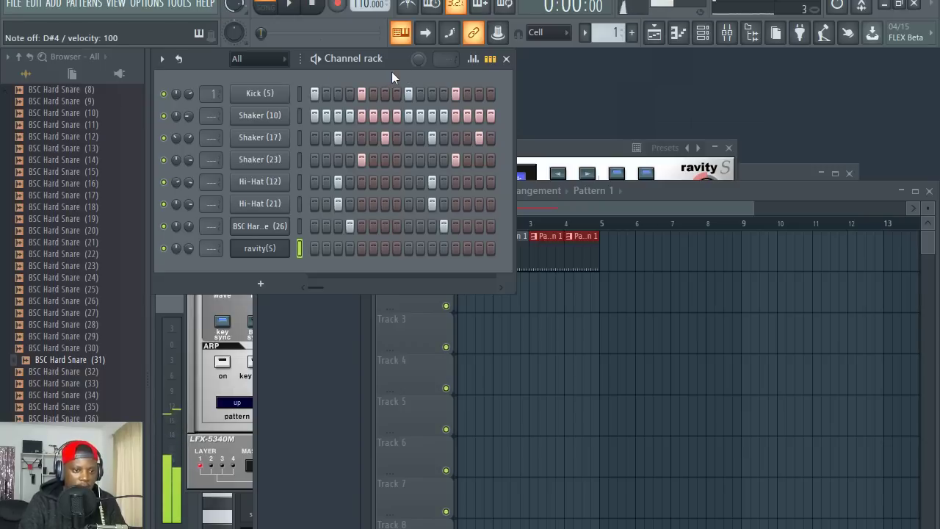
pyautogui.press('h')
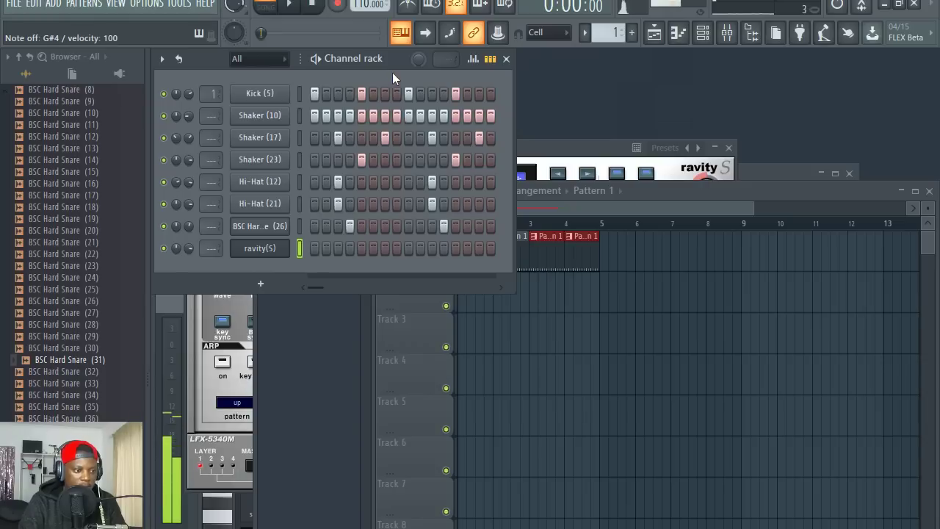
pyautogui.press('h')
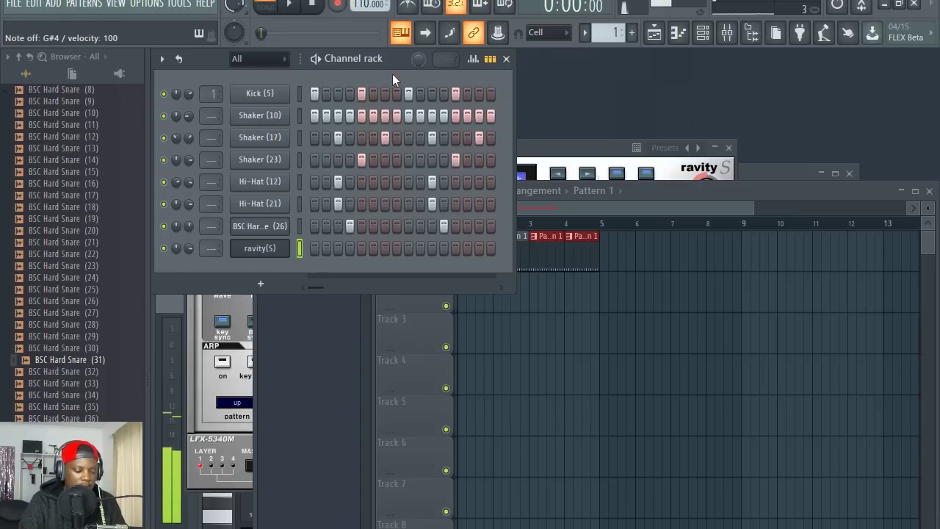
pyautogui.press('h')
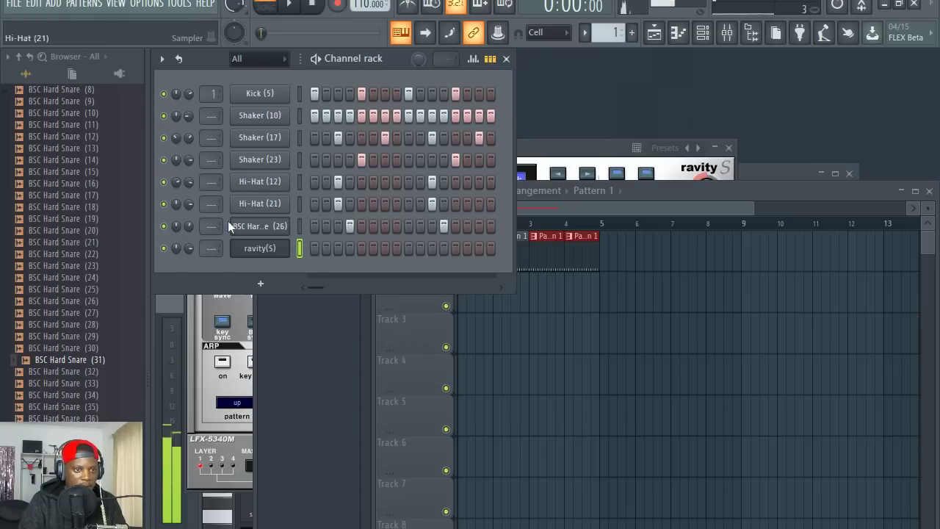
pyautogui.press('v')
# - Set the ravity(S) channel volume to about 90 % and rehearse the pad chords, finishing over Pattern 1 playback
pyautogui.moveTo(192, 251); pyautogui.dragTo(191, 239)
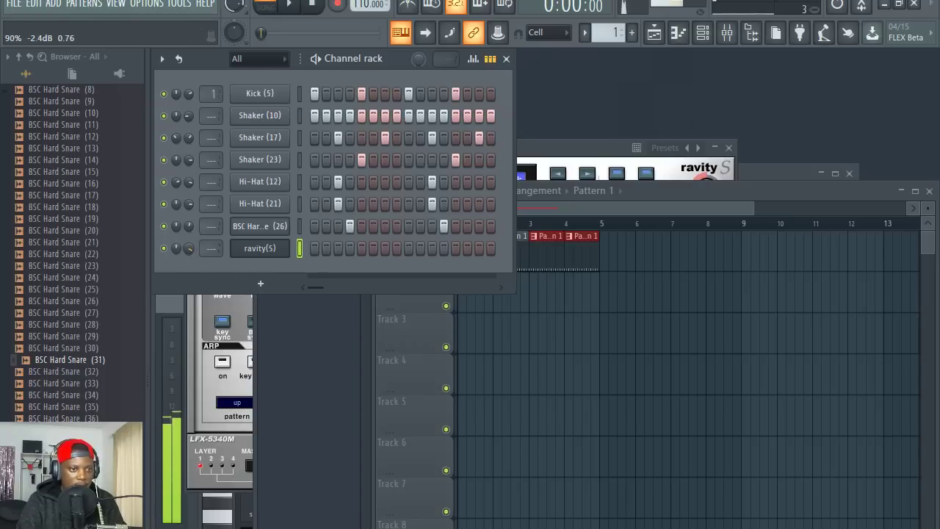
pyautogui.press('b')
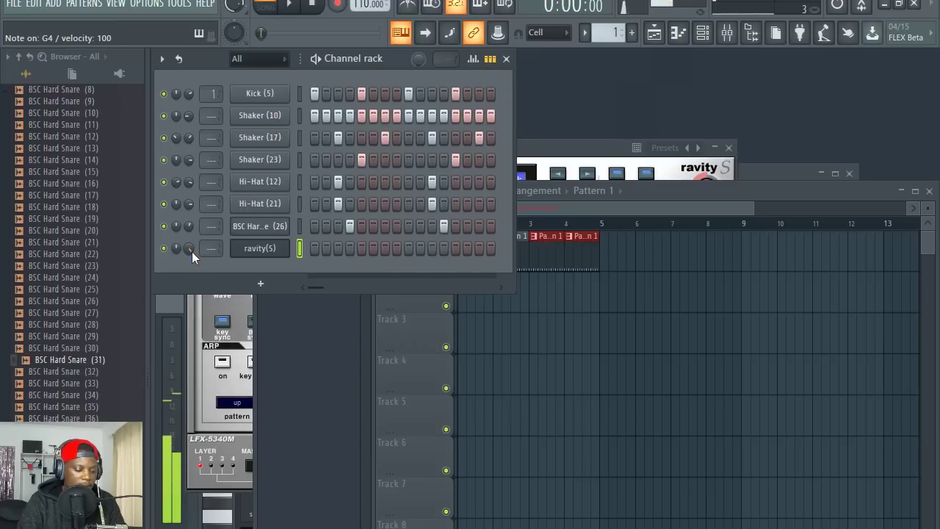
pyautogui.press('h')
pyautogui.press('h')
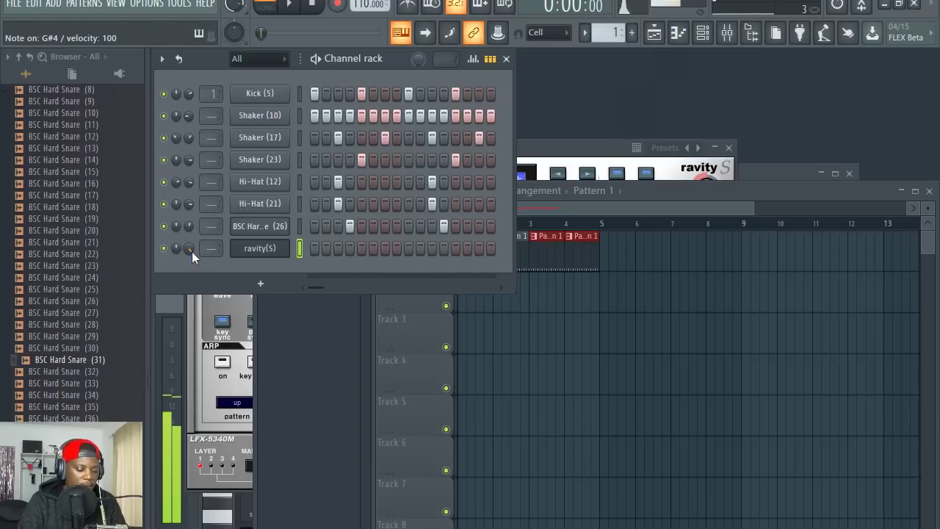
pyautogui.press('v')
pyautogui.press('b')
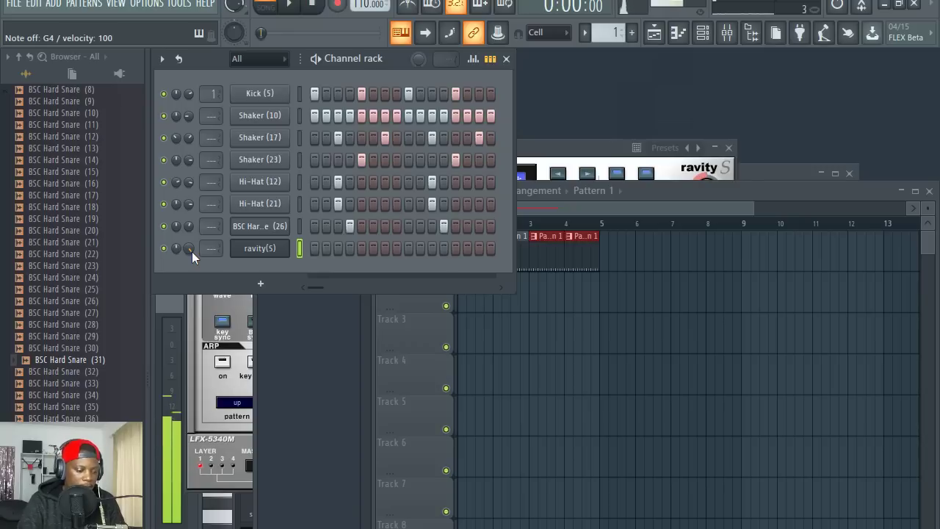
pyautogui.press('h')
pyautogui.press('h')
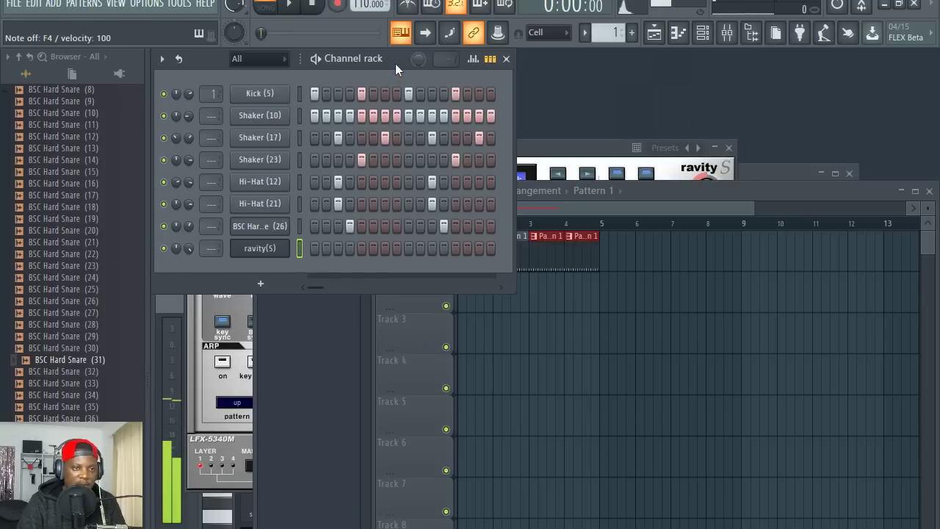
pyautogui.press('space')
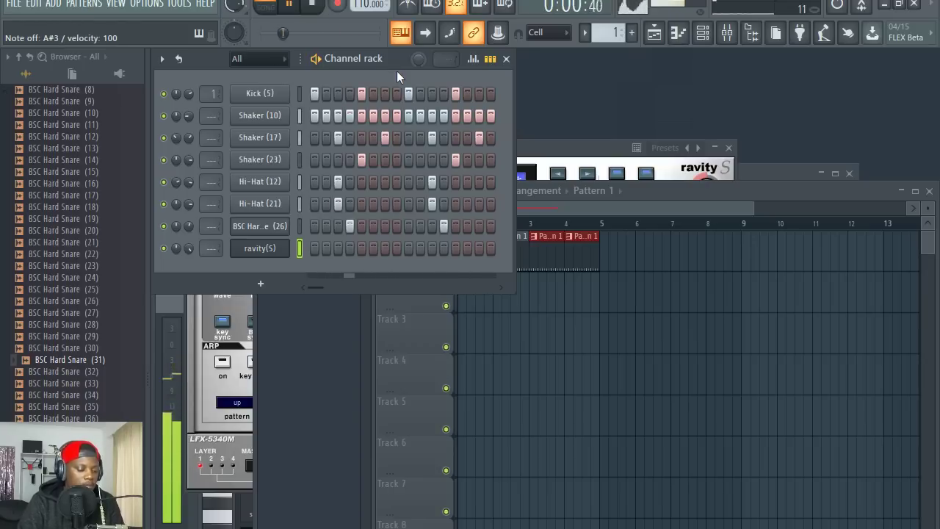
pyautogui.press('space')
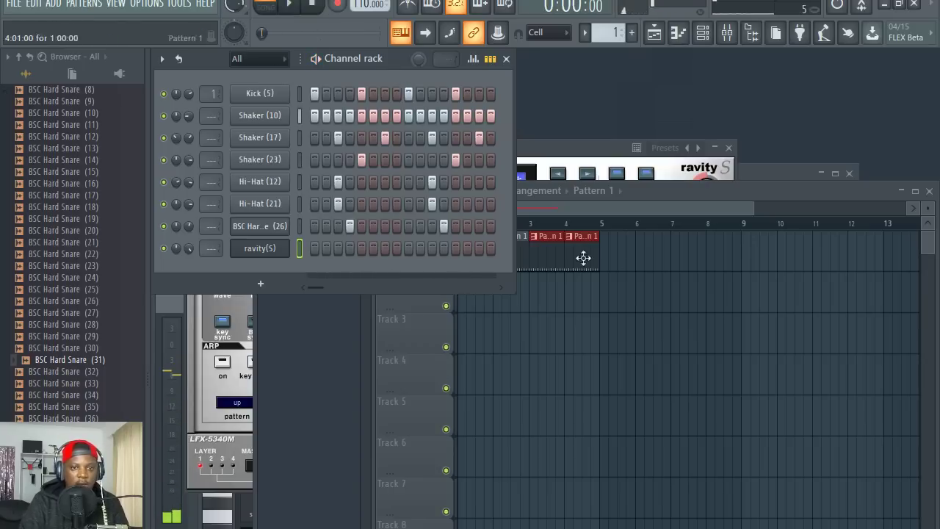
# - Remove the stray Pattern 1 clip from the start of Track 2 and create an empty Pattern 2
pyautogui.click(650, 191)
pyautogui.click(461, 294)
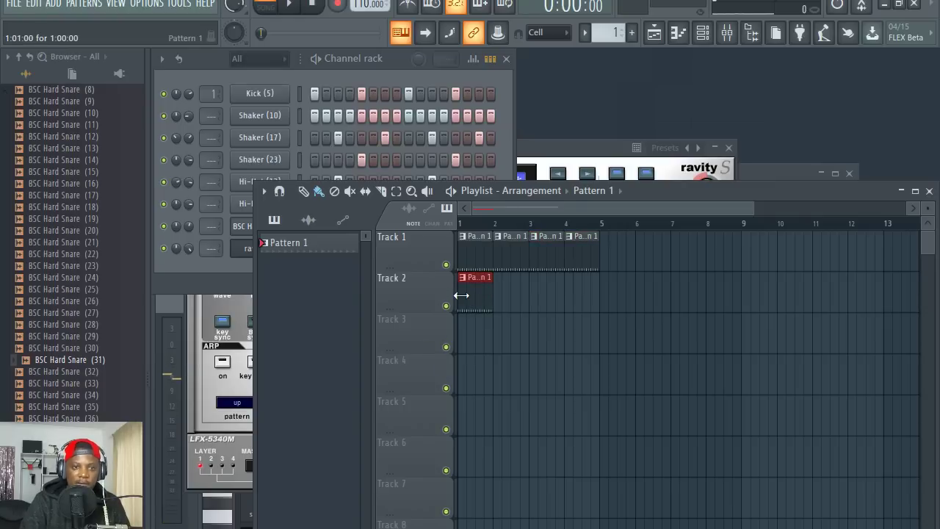
pyautogui.rightClick(489, 300)
pyautogui.press('F4')
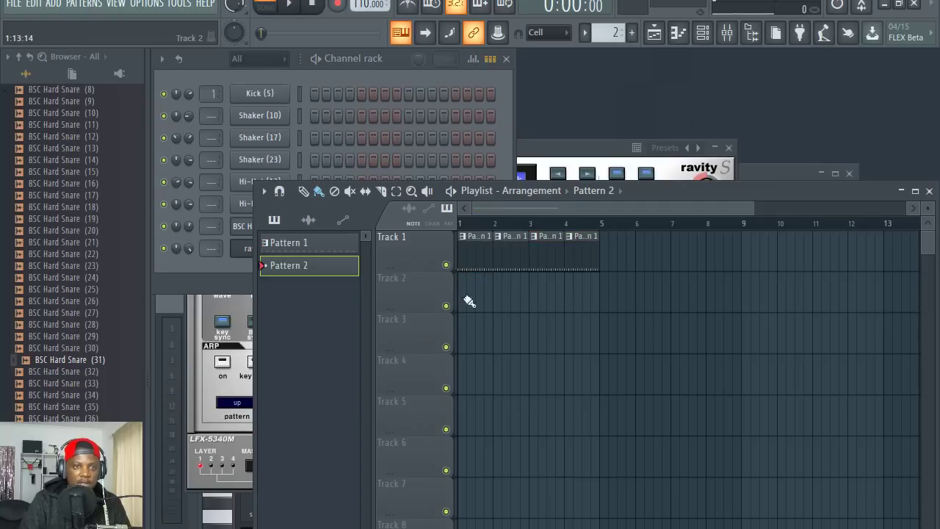
# - Exclude audio from the recording filter and switch playback from pattern to song mode
pyautogui.click(383, 58)
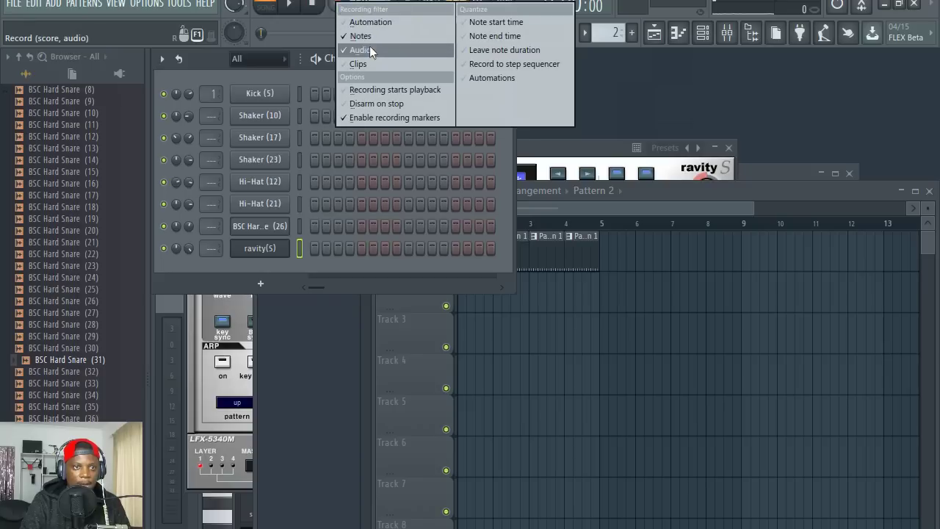
pyautogui.click(369, 50)
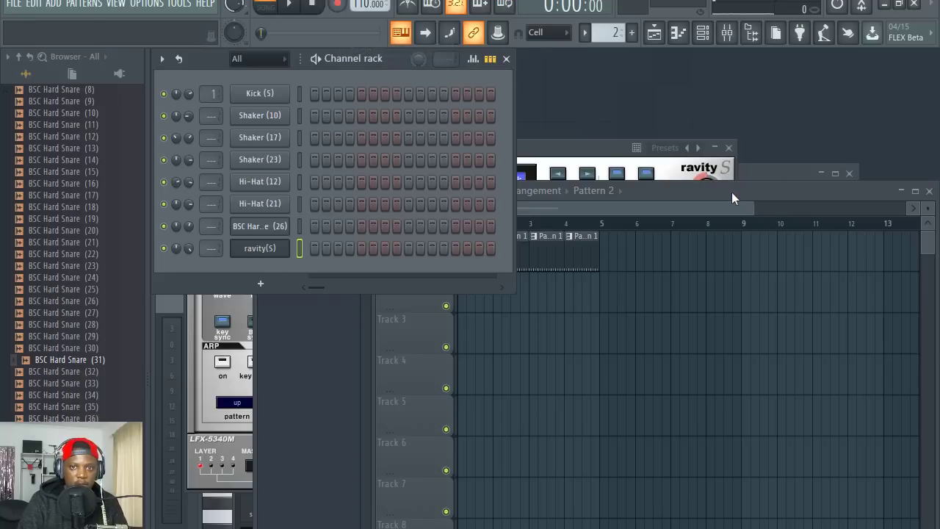
pyautogui.moveTo(732, 191); pyautogui.dragTo(703, 131)
pyautogui.click(391, 64)
pyautogui.click(299, 249)
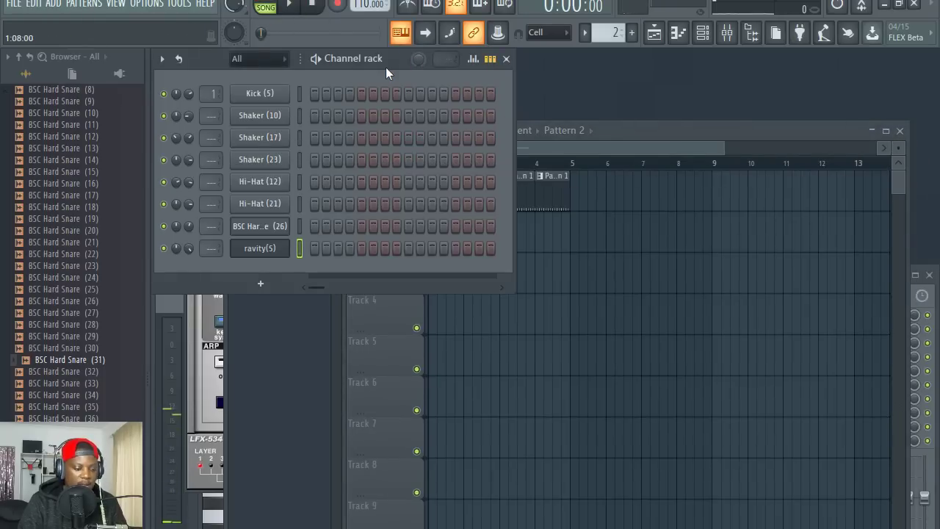
# - Test the pad against song playback and arm recording
pyautogui.press('v')
pyautogui.press('space')
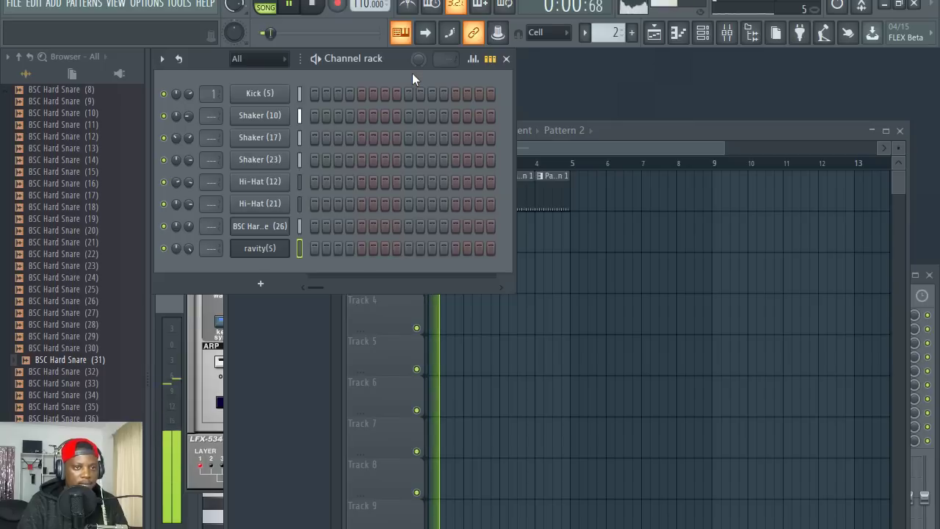
pyautogui.press('space')
pyautogui.click(338, 6)
pyautogui.press('space')
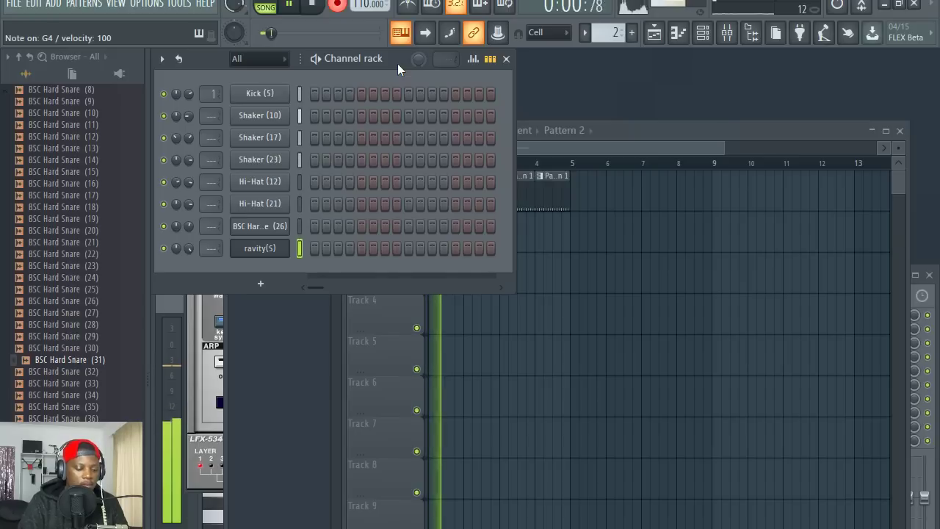
pyautogui.press('space')
pyautogui.hotkey('ctrl', 'z')
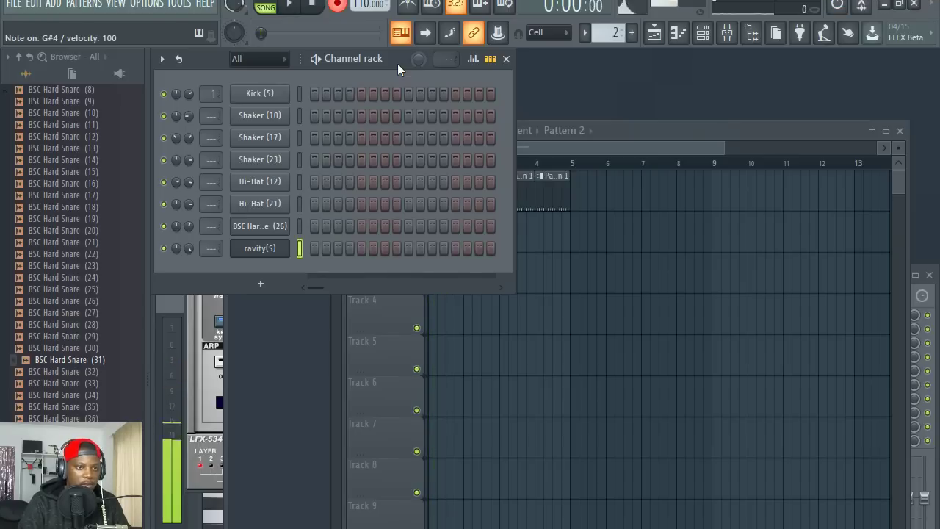
# - Record a four-bar, six-chord pad progression between A#3 and G#4 into Pattern 2 and quantize it with the Default template
pyautogui.press('space')
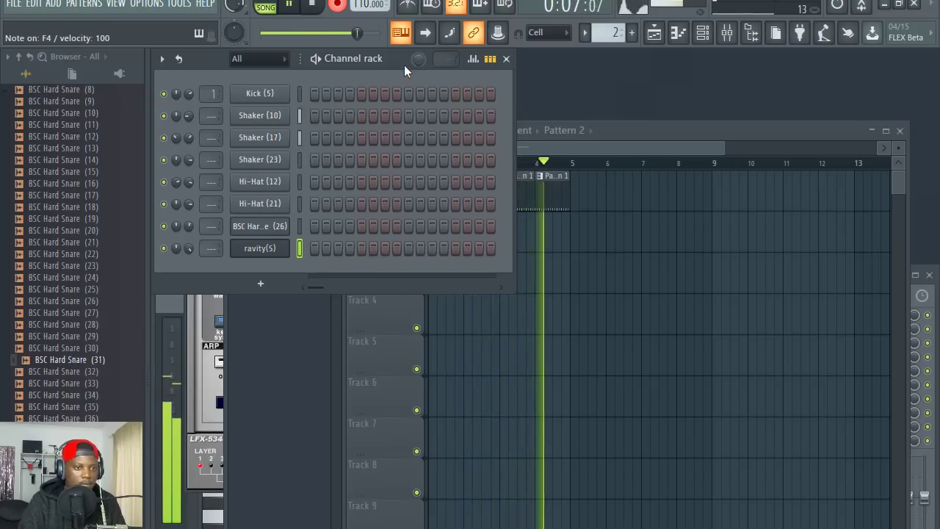
pyautogui.press('space')
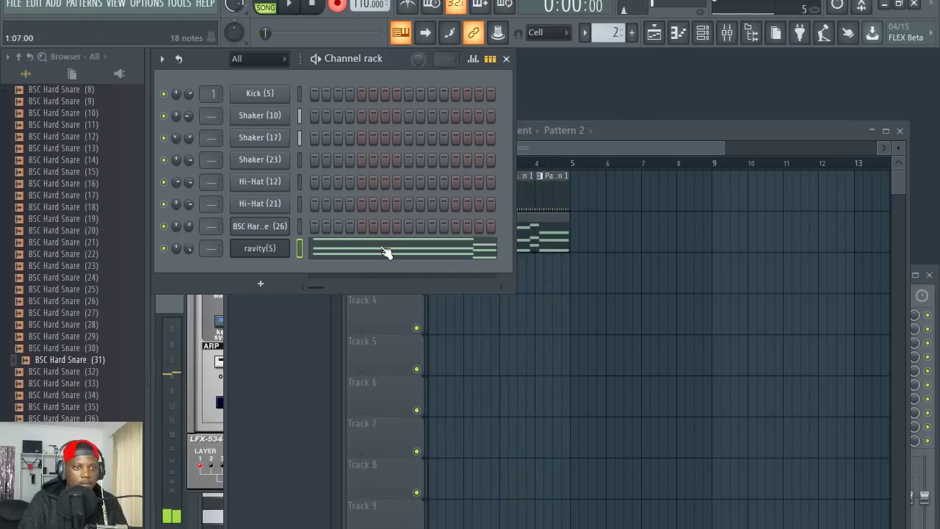
pyautogui.click(395, 248)
pyautogui.hotkey('alt', 'q')
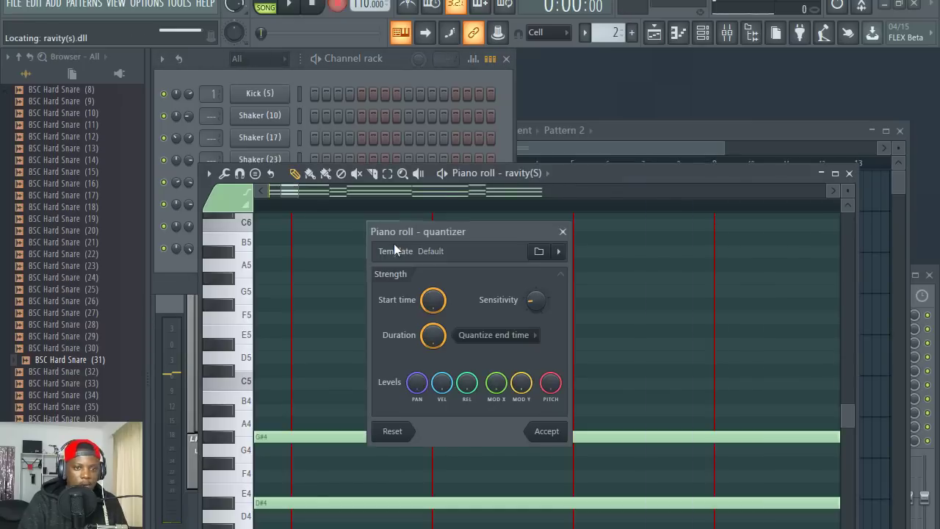
pyautogui.click(547, 434)
pyautogui.scroll(-10, 410, 218)
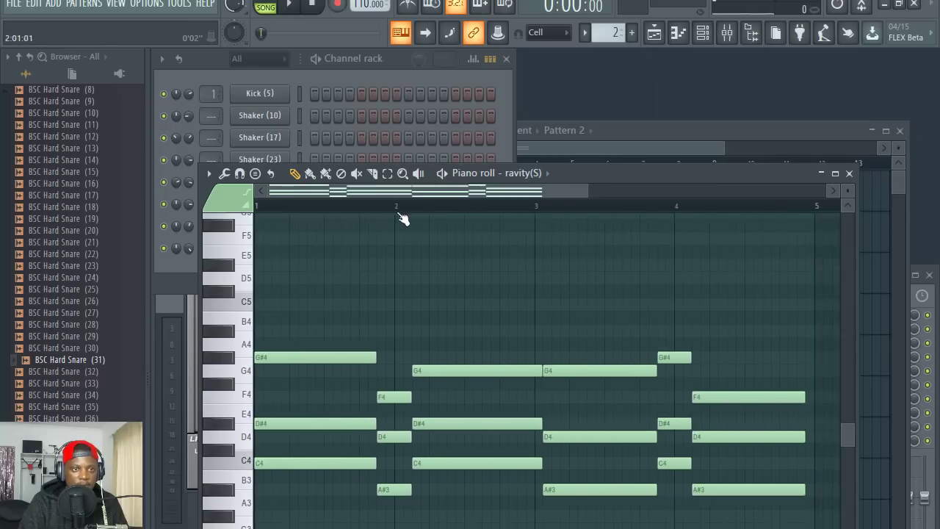
# - Play back the recorded pad and extend the final F4, D4 and A#3 chord to the start of bar 5
pyautogui.click(405, 65)
pyautogui.press('space')
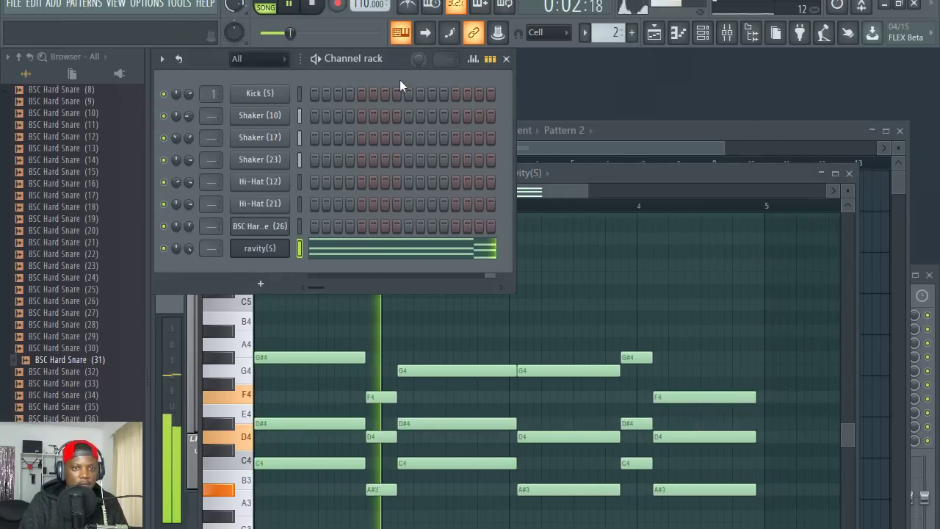
pyautogui.click(659, 180)
pyautogui.scroll(-1, 588, 304)
pyautogui.scroll(-4, 588, 304)
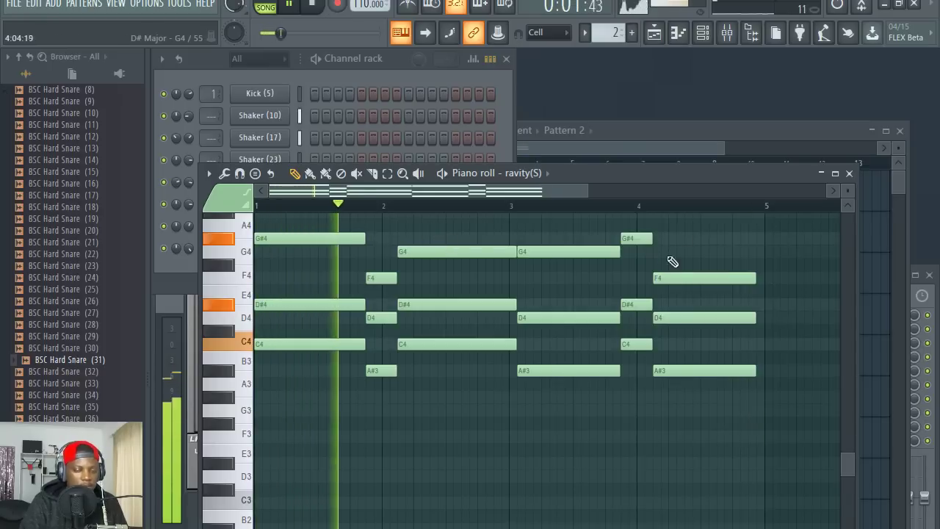
pyautogui.moveTo(812, 409); pyautogui.dragTo(652, 246)
pyautogui.moveTo(755, 280); pyautogui.dragTo(764, 277)
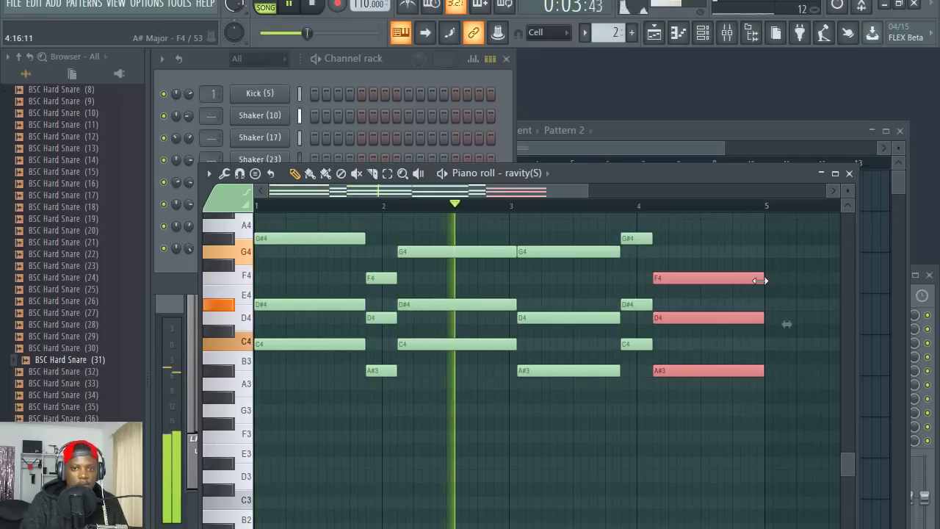
pyautogui.press('space')
# - Trim the G4, D#4 and C4 chord to end at bar 3 and start the following G4, D4 and A#3 chord there
pyautogui.moveTo(496, 389); pyautogui.dragTo(498, 245)
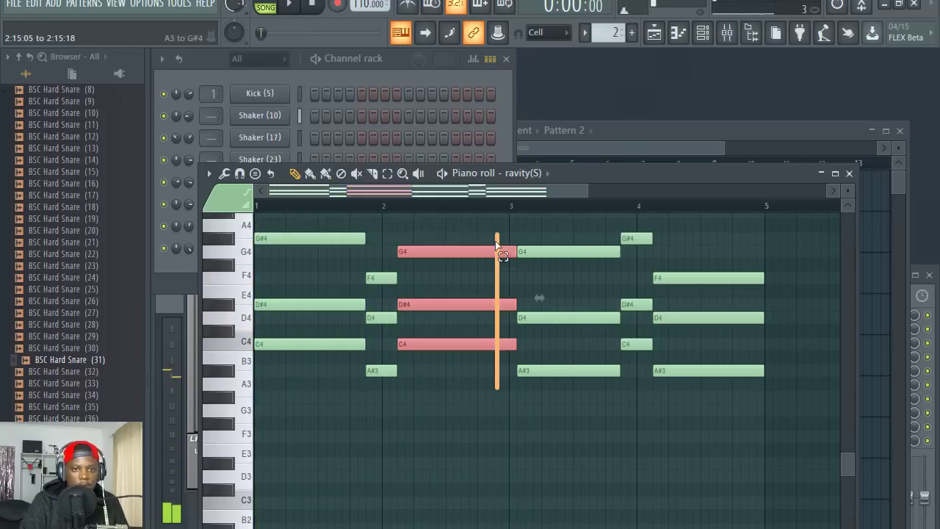
pyautogui.scroll(4, 516, 205)
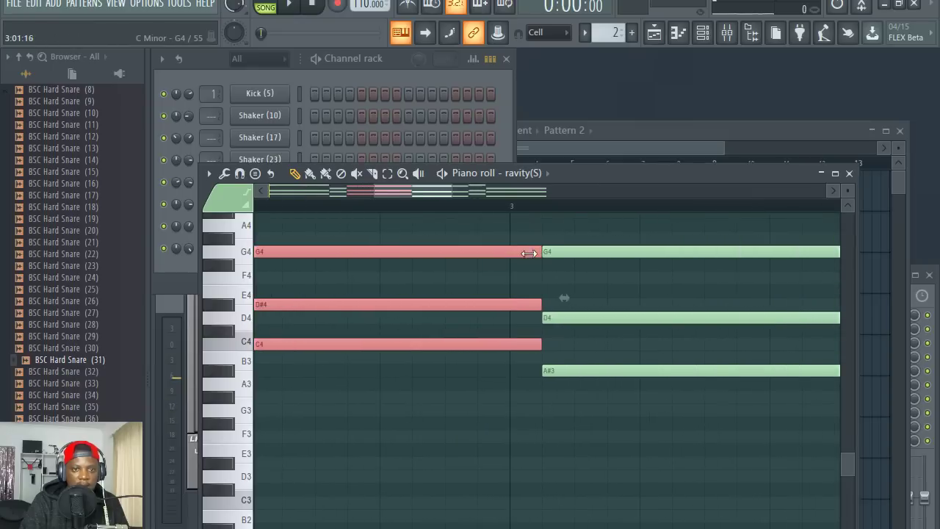
pyautogui.moveTo(604, 222); pyautogui.dragTo(569, 373)
pyautogui.scroll(-4, 550, 210)
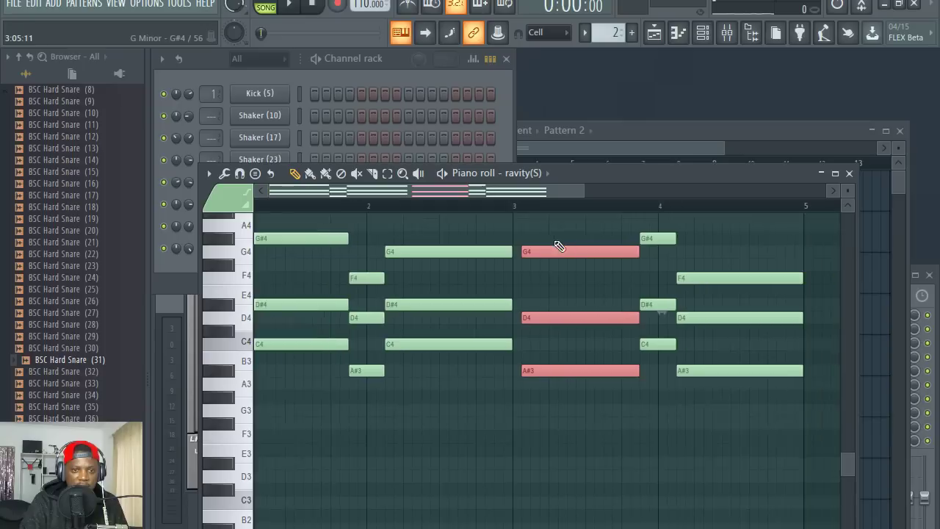
pyautogui.moveTo(542, 252); pyautogui.dragTo(533, 252)
# - Switch off layer 1's Room Reverb effect in the ravity(S) editor and play the song with the recorded pad
pyautogui.click(396, 67)
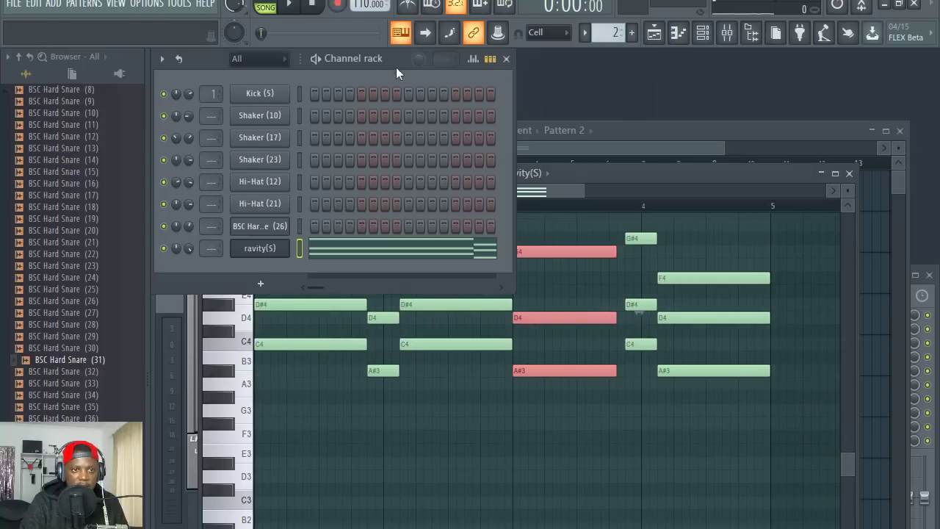
pyautogui.click(276, 249)
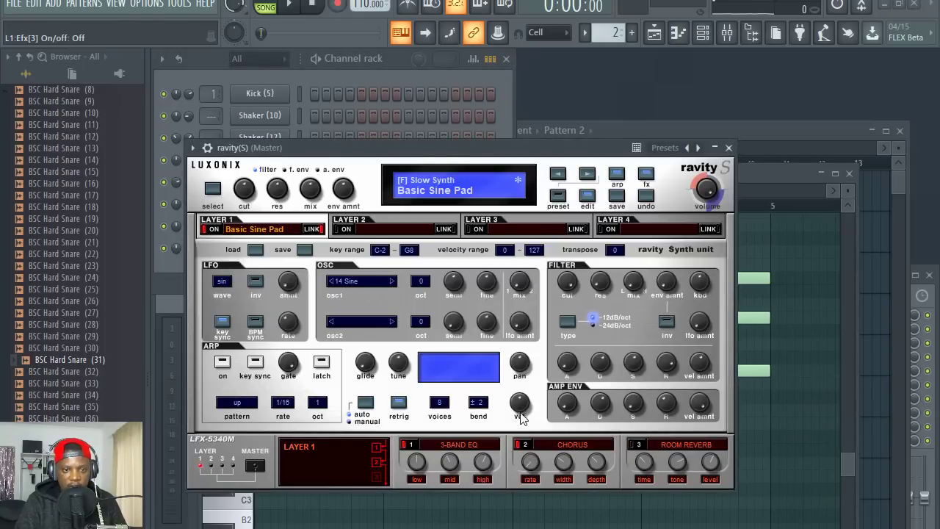
pyautogui.click(395, 79)
pyautogui.press('space')
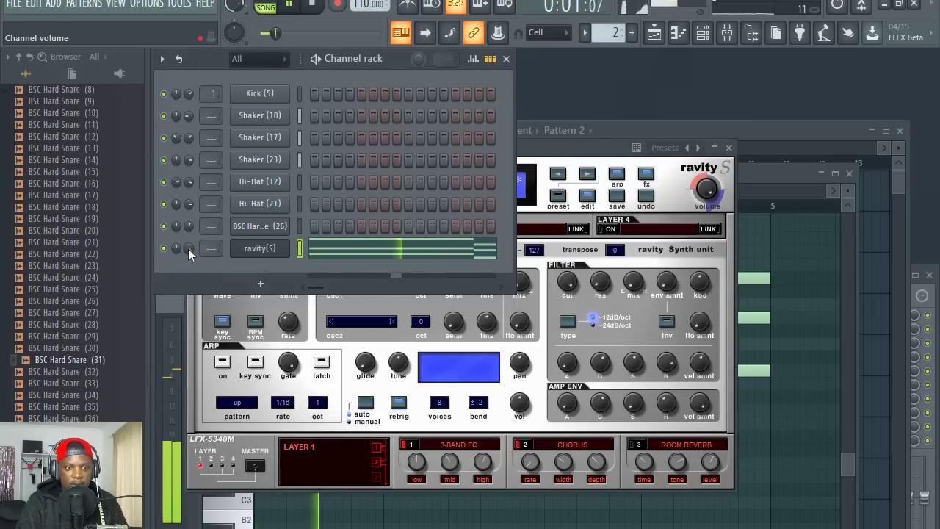
# - Close the ravity(S) editor and review the whole pad chord progression in its piano roll
pyautogui.click(430, 307)
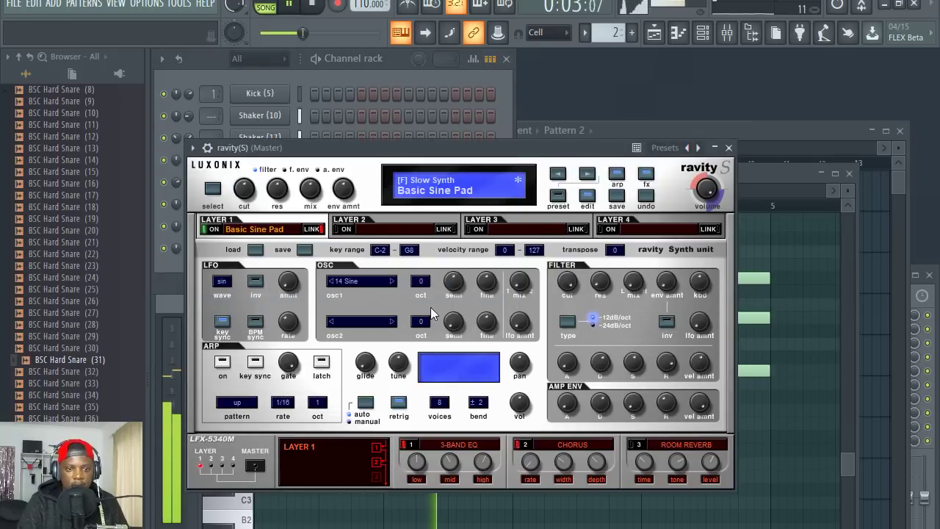
pyautogui.click(729, 148)
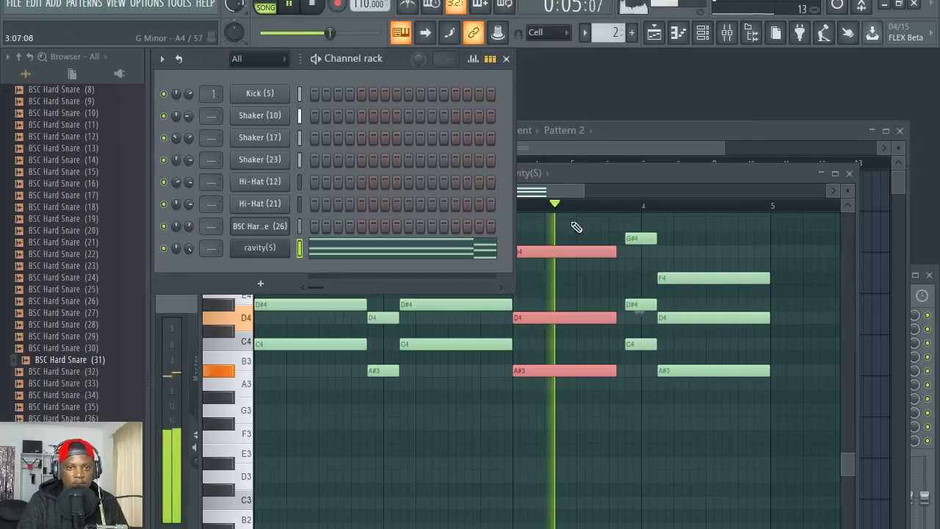
pyautogui.click(578, 174)
pyautogui.scroll(4, 630, 211)
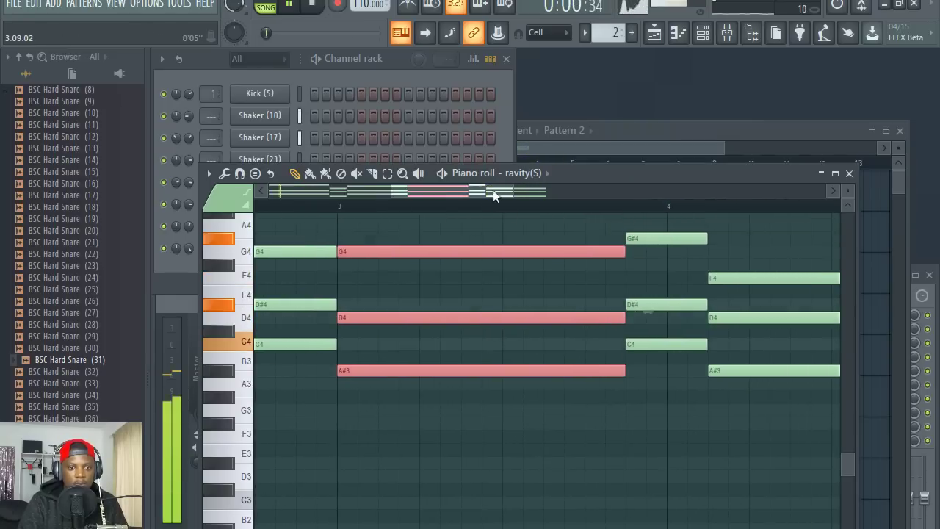
pyautogui.scroll(-5, 489, 208)
pyautogui.click(541, 255)
pyautogui.rightClick(546, 255)
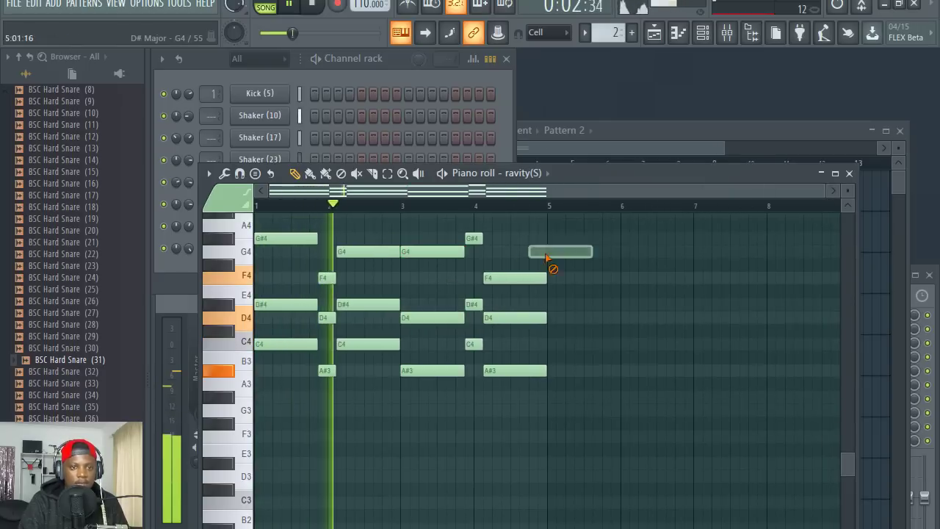
# - In layer 1's 3-band EQ on ravity(S), cut the low to -12.04 dB, lower the mid and boost the high to about +7.4 dB
pyautogui.click(399, 82)
pyautogui.click(259, 248)
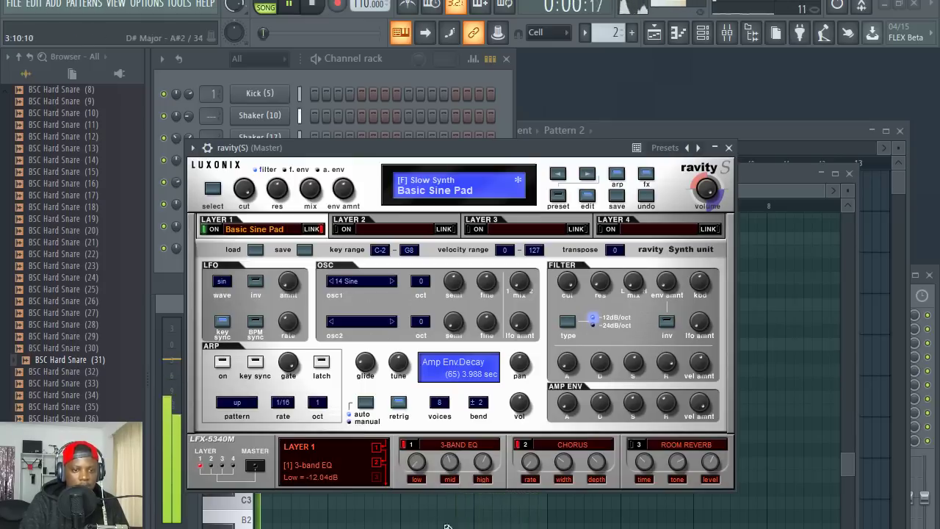
pyautogui.moveTo(450, 474); pyautogui.dragTo(453, 505)
pyautogui.moveTo(485, 461); pyautogui.dragTo(485, 426)
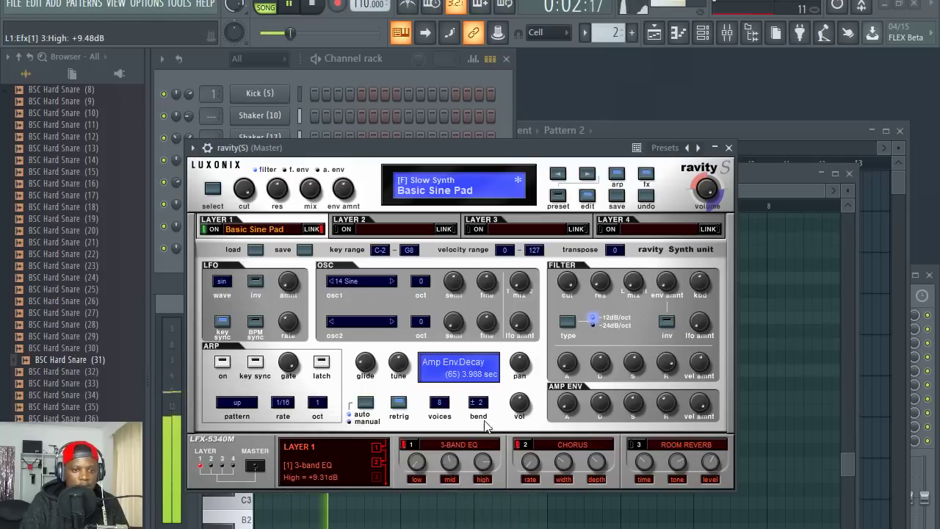
# - Mute the Kick (5) channel and make Pattern 1 the active pattern from its clip in the playlist
pyautogui.click(393, 71)
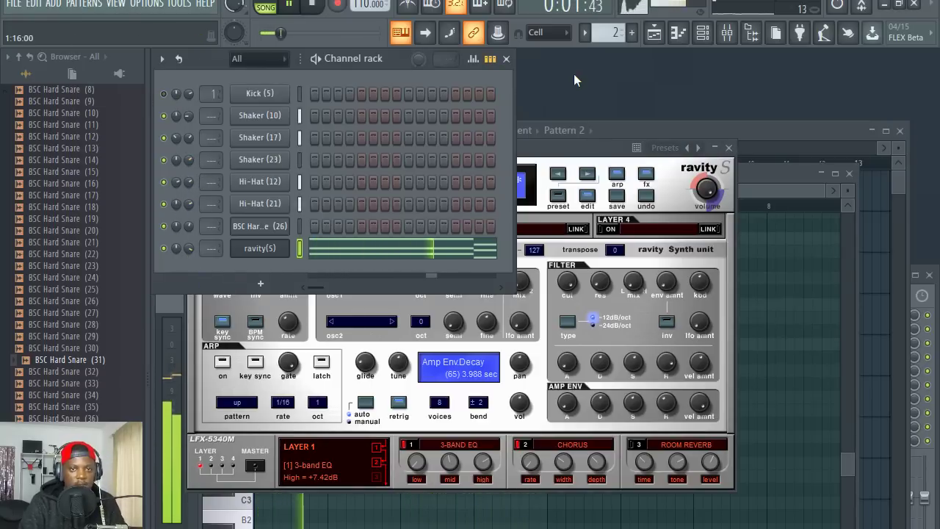
pyautogui.click(654, 32)
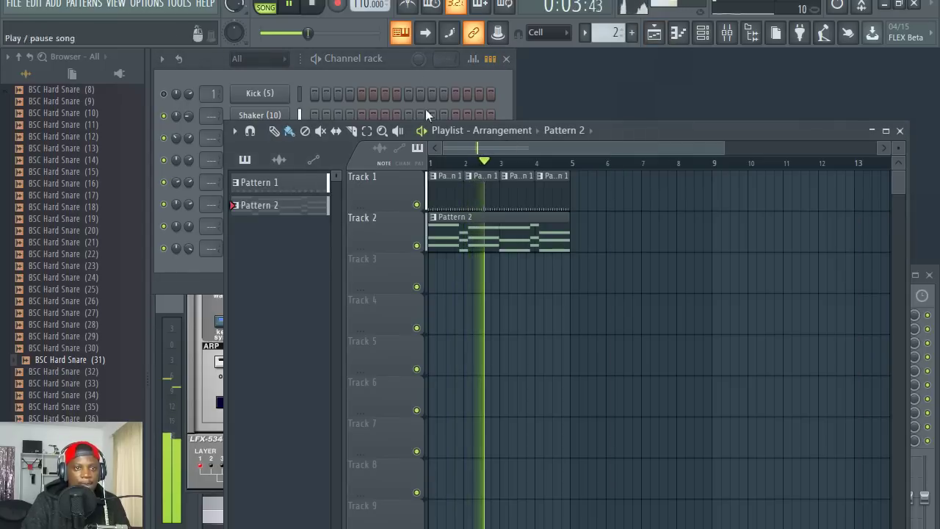
pyautogui.click(395, 67)
pyautogui.doubleClick(534, 196)
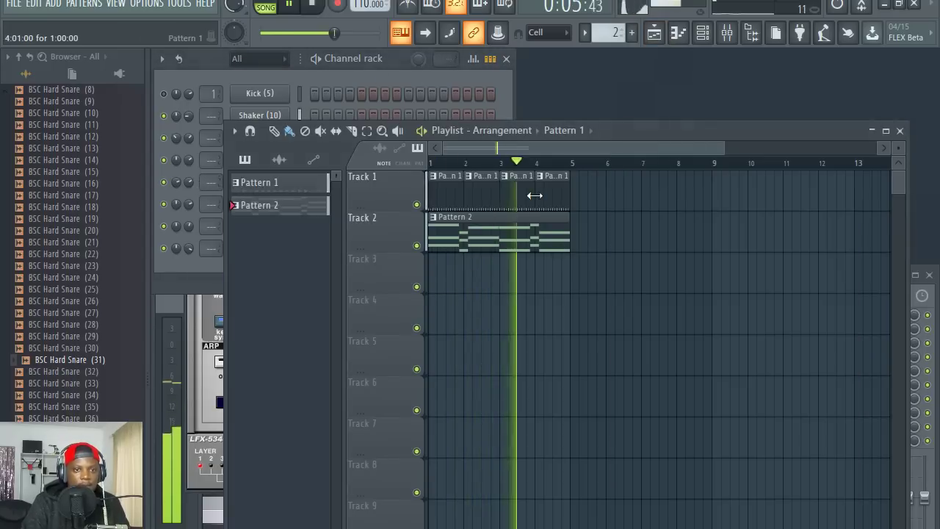
pyautogui.click(382, 70)
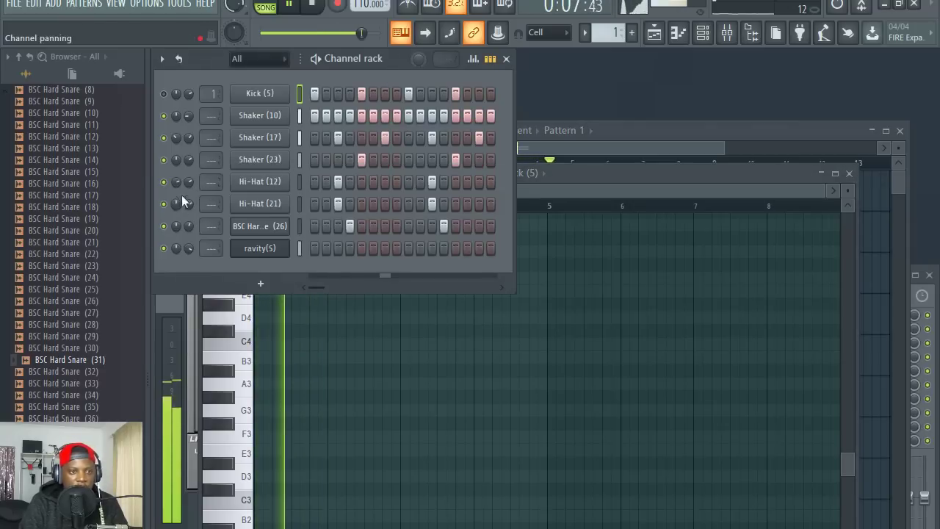
# - Mute the BSC Hard Snare (26), Hi-Hat (12), Shaker (23), Shaker (17) and Shaker (10) channels during playback
pyautogui.click(163, 226)
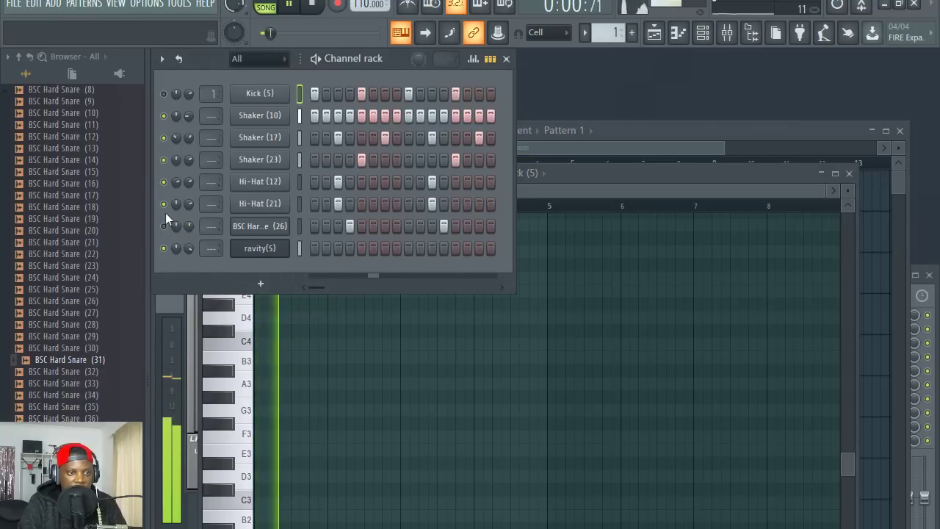
pyautogui.click(164, 181)
pyautogui.click(164, 159)
pyautogui.click(164, 137)
pyautogui.click(164, 116)
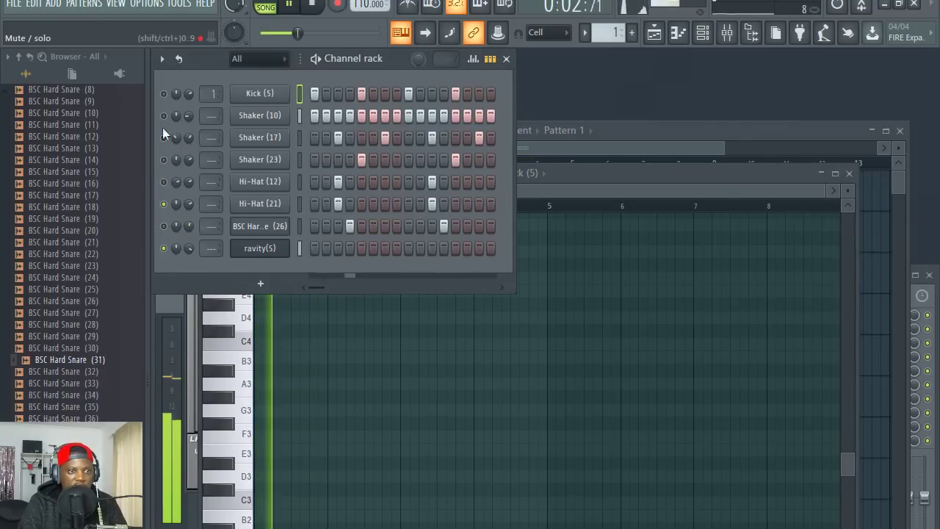
# - Unmute Shaker (17), Hi-Hat (12) and Shaker (10), and lower Shaker (17)'s volume to about 39%
pyautogui.click(163, 137)
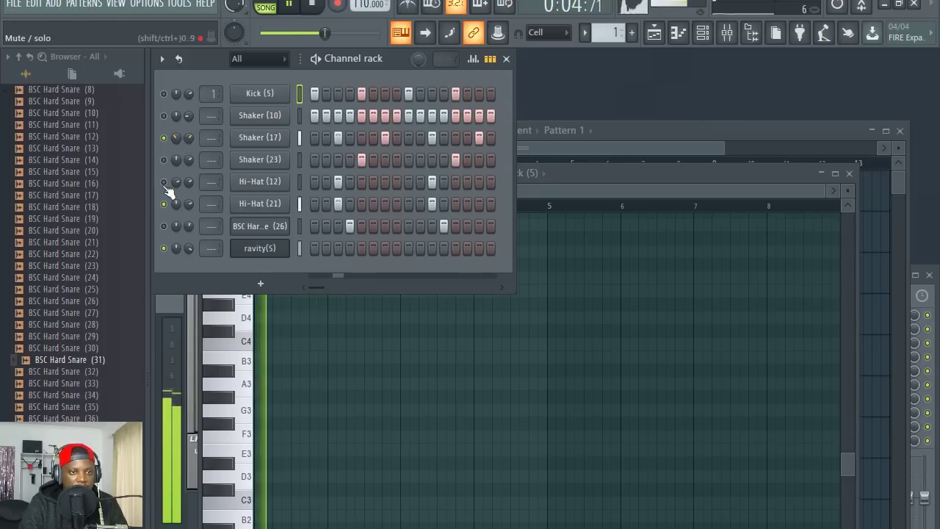
pyautogui.click(164, 160)
pyautogui.click(164, 160)
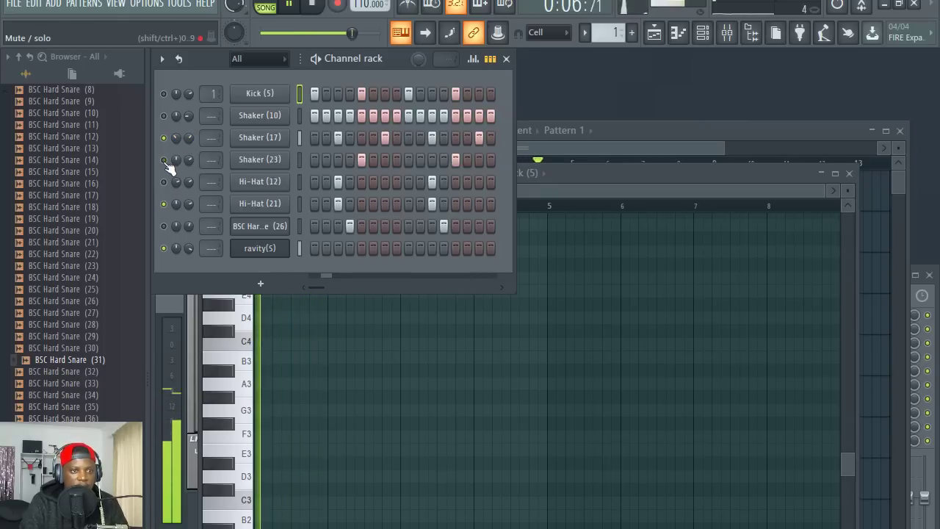
pyautogui.click(164, 181)
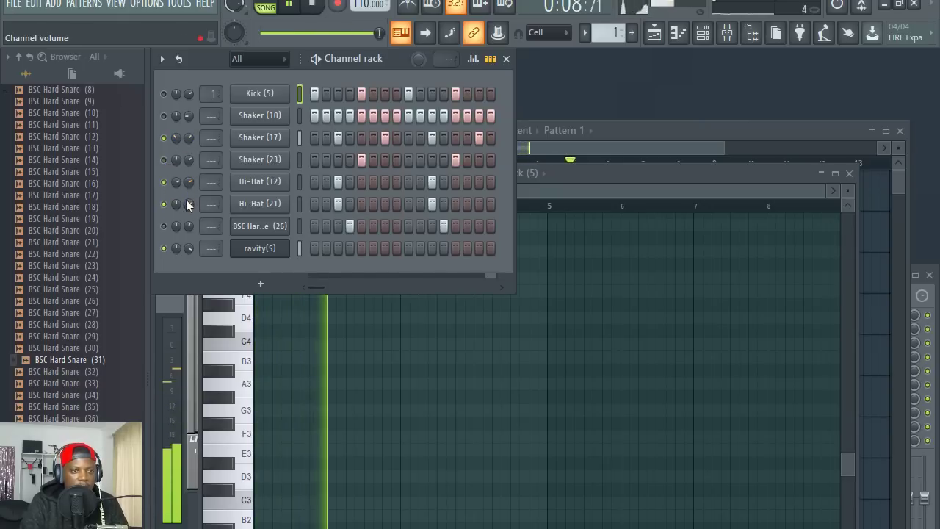
pyautogui.moveTo(187, 139); pyautogui.dragTo(188, 163)
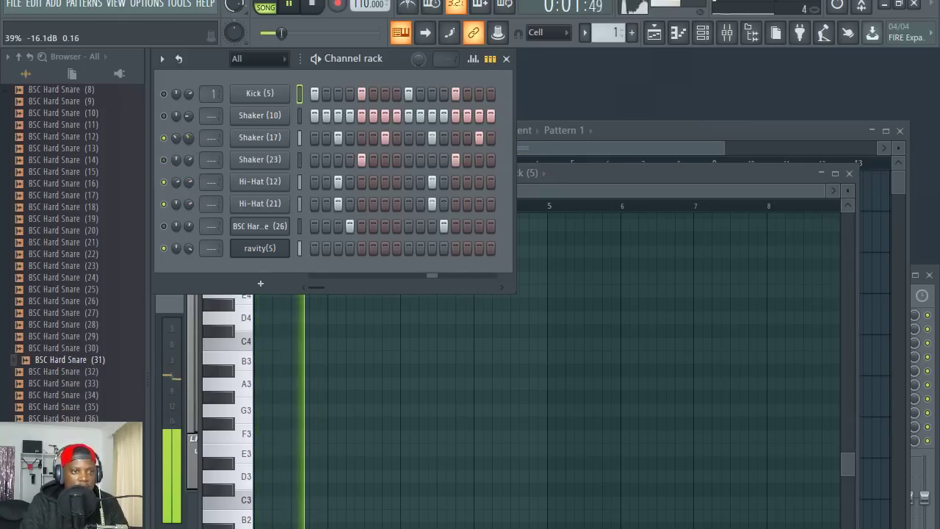
pyautogui.click(164, 116)
# - Make Pattern 2 active again from its playlist clip and stop the song
pyautogui.click(680, 42)
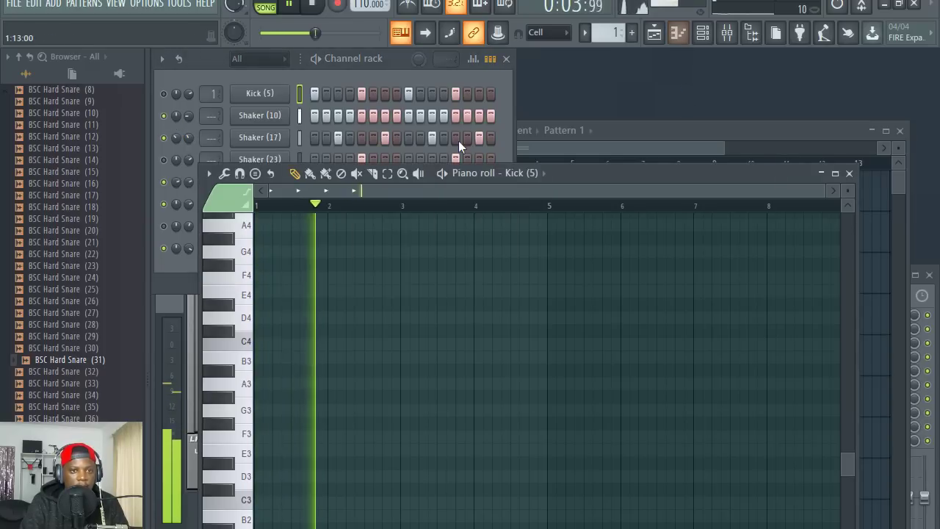
pyautogui.click(630, 136)
pyautogui.doubleClick(473, 231)
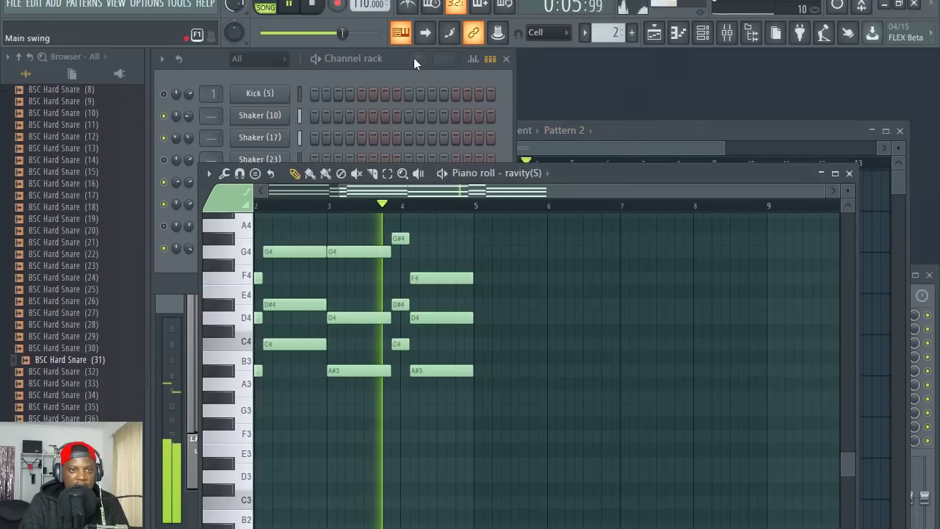
pyautogui.click(412, 59)
pyautogui.press('space')
# - Browse to the Percs folder under Packs, Legacy, Instruments to look for a percussion instrument sample
pyautogui.click(257, 283)
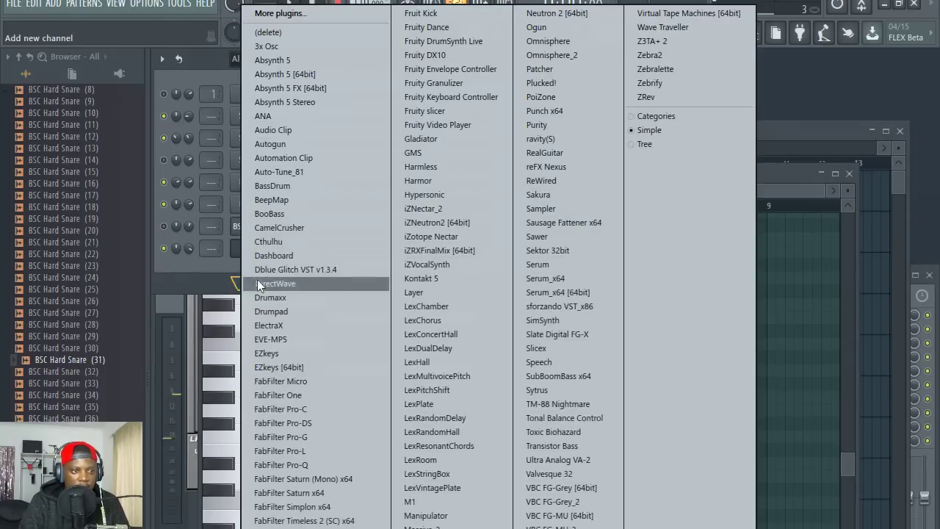
pyautogui.click(20, 58)
pyautogui.click(45, 323)
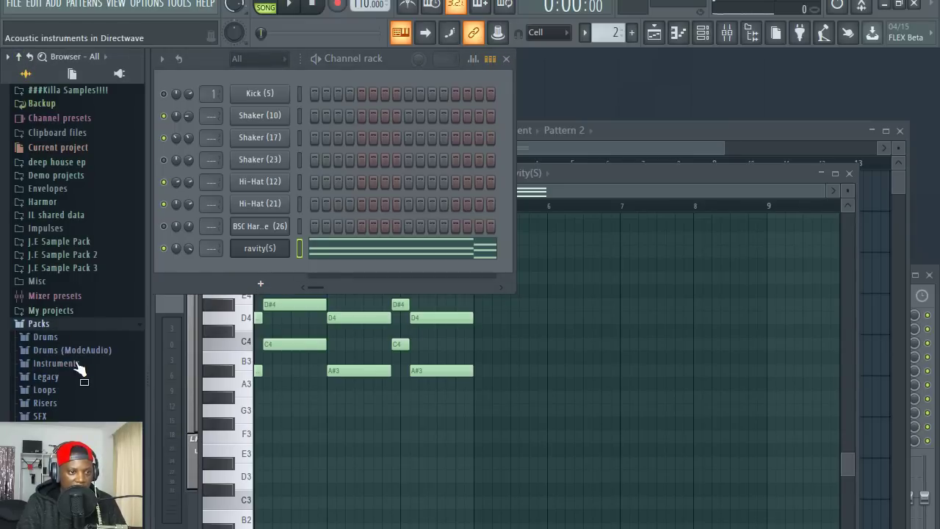
pyautogui.click(46, 376)
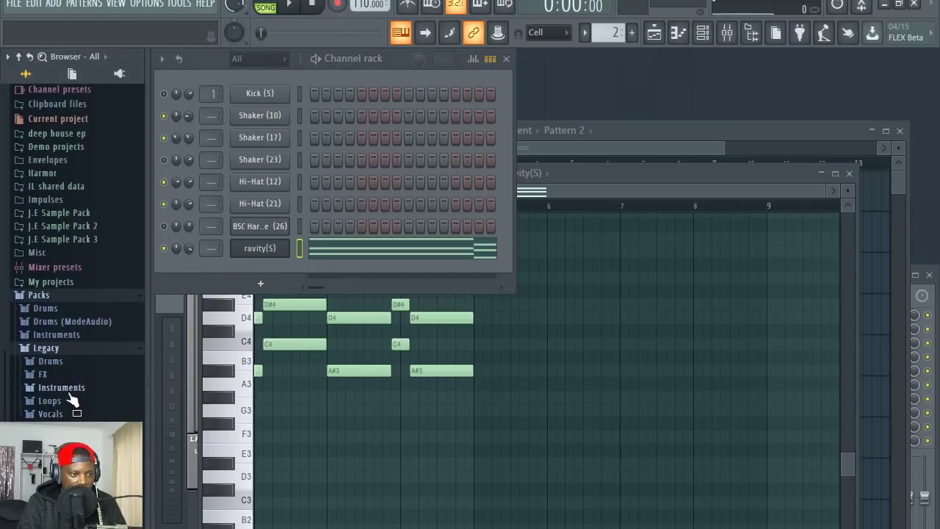
pyautogui.click(73, 389)
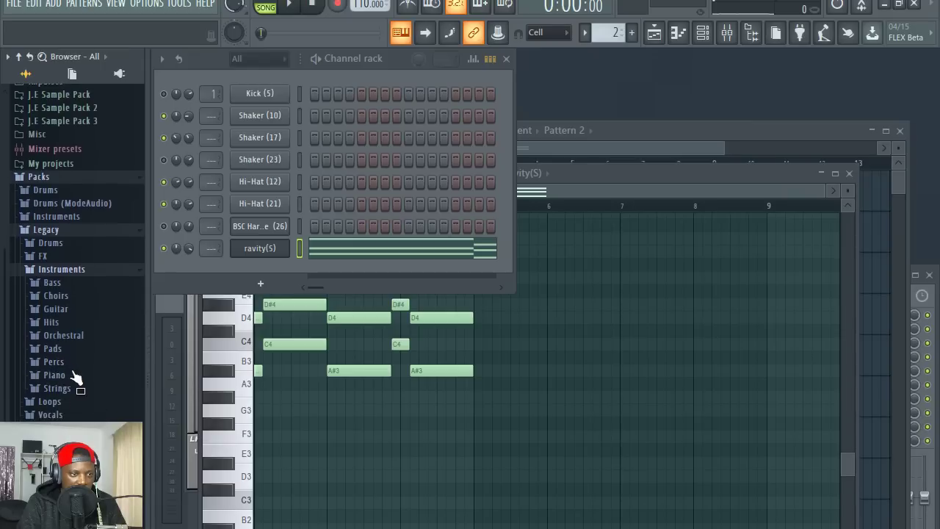
pyautogui.click(74, 376)
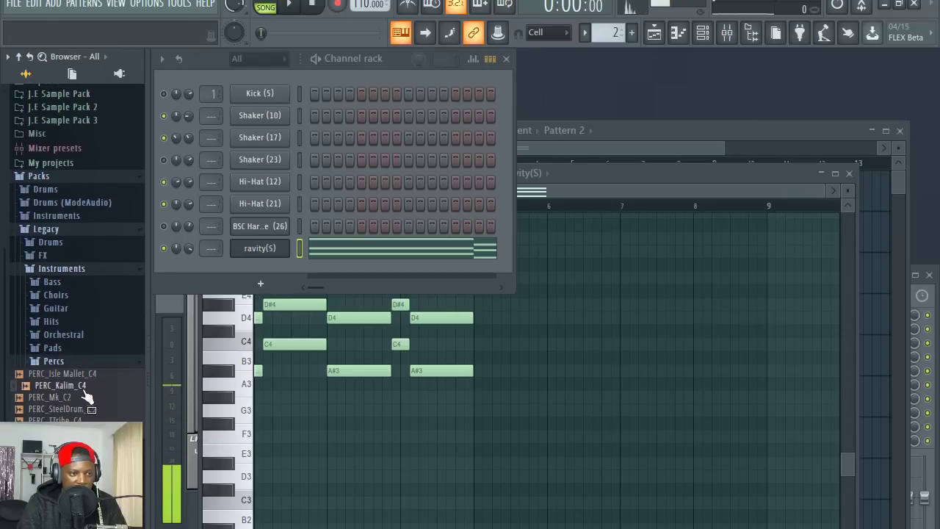
# - Load the PERC_Kalim_C4 sample into a new channel and audition it with a G#4 note
pyautogui.rightClick(82, 385)
pyautogui.click(153, 399)
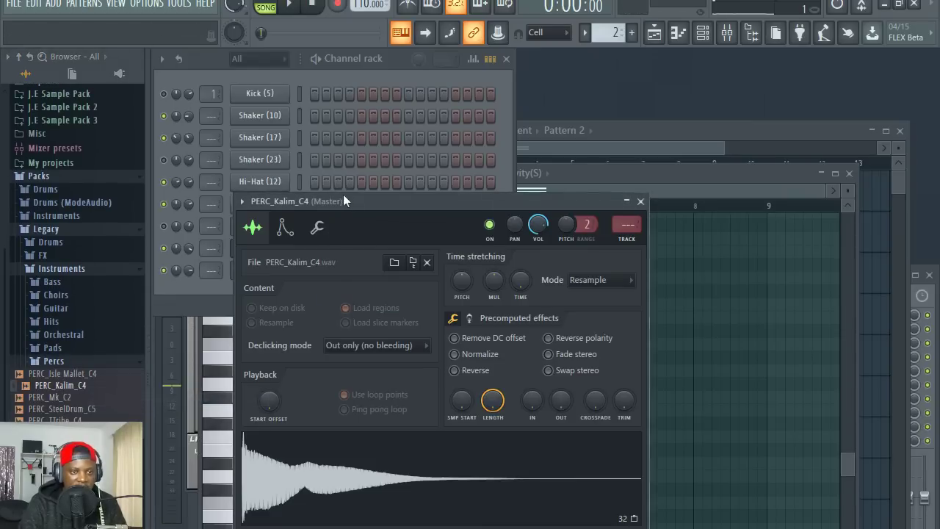
pyautogui.moveTo(343, 194); pyautogui.dragTo(433, 202)
pyautogui.press('h')
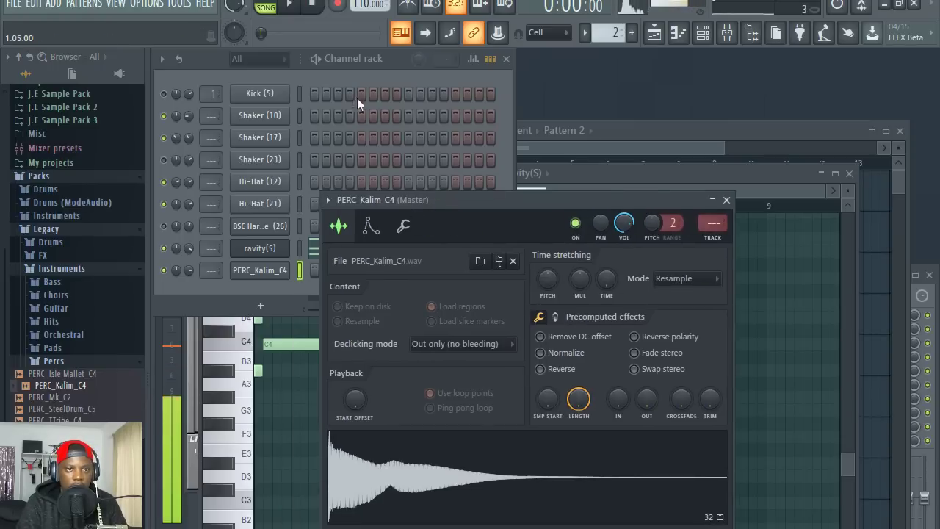
# - Play the song and lower the PERC_Kalim_C4 channel's volume
pyautogui.click(381, 71)
pyautogui.press('space')
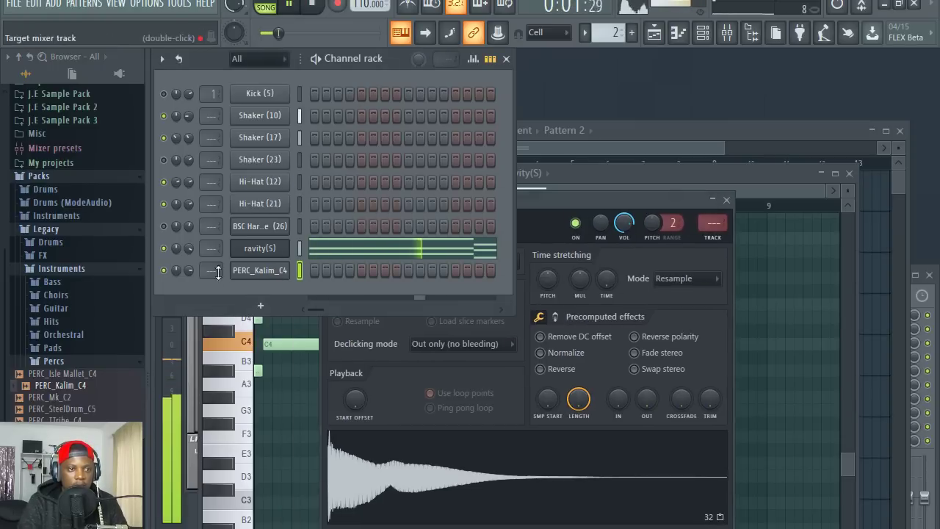
pyautogui.moveTo(192, 271); pyautogui.dragTo(191, 274)
# - Try out single PERC_Kalim_C4 notes, including G#4, over the playing pad chords, and stop the song
pyautogui.press('b')
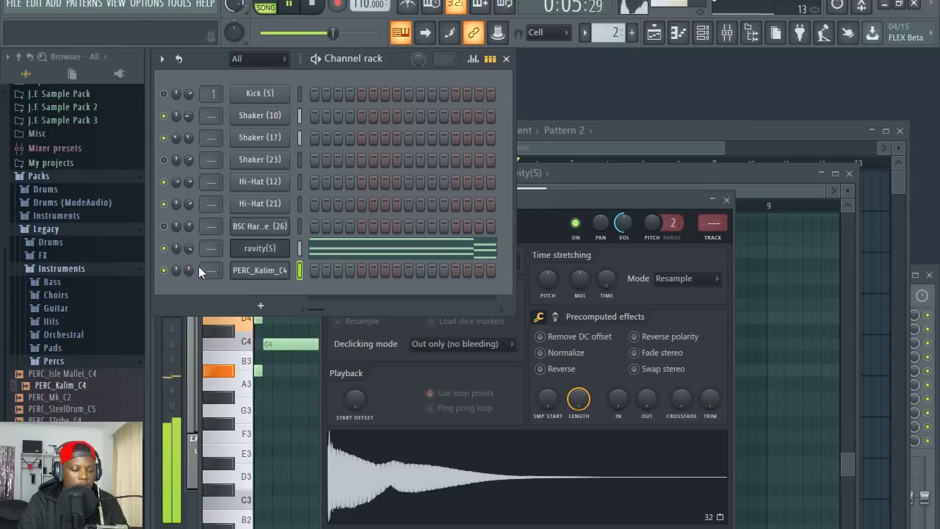
pyautogui.press('b')
pyautogui.press('h')
pyautogui.press('h')
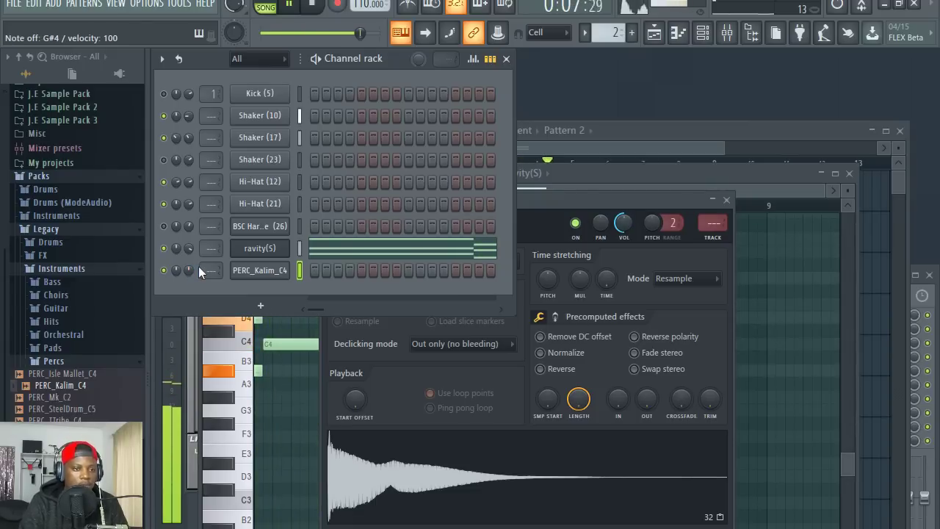
pyautogui.press('v')
pyautogui.press('v')
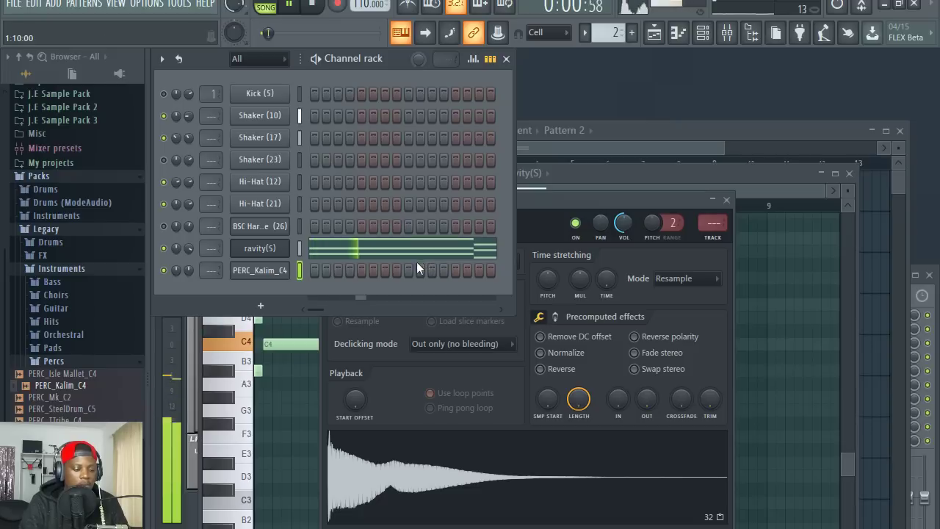
pyautogui.press('h')
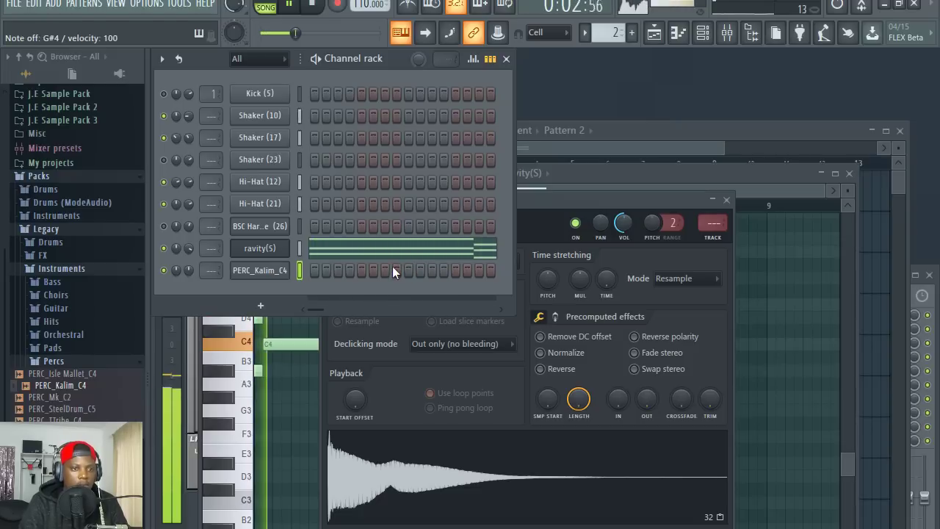
pyautogui.press('space')
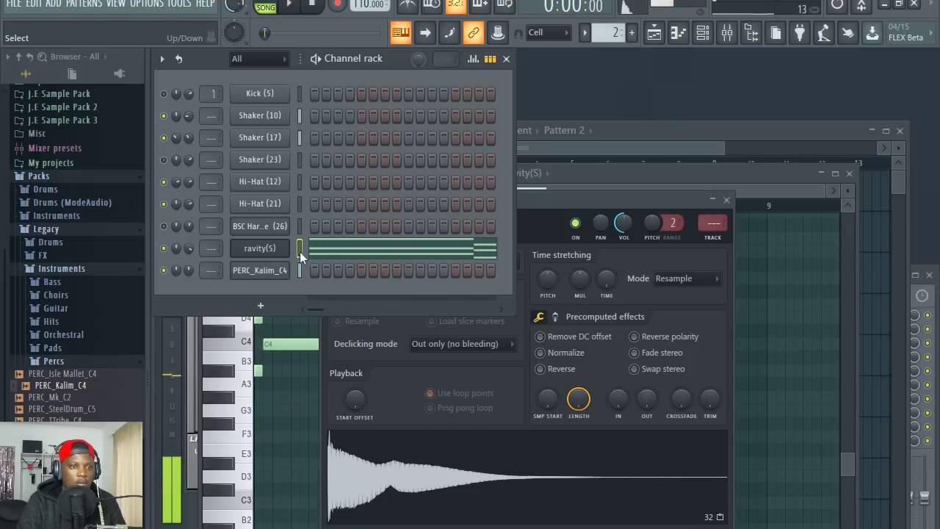
# - Copy the ravity(S) chord notes into the PERC_Kalim_C4 channel in Pattern 2 and play them with the song
pyautogui.click(302, 273)
pyautogui.hotkey('ctrl', 'v')
pyautogui.press('space')
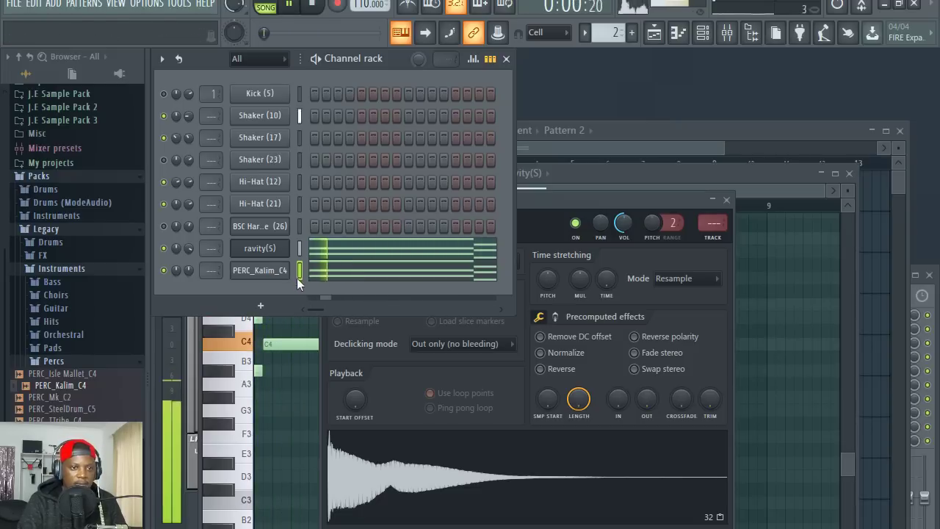
pyautogui.click(341, 273)
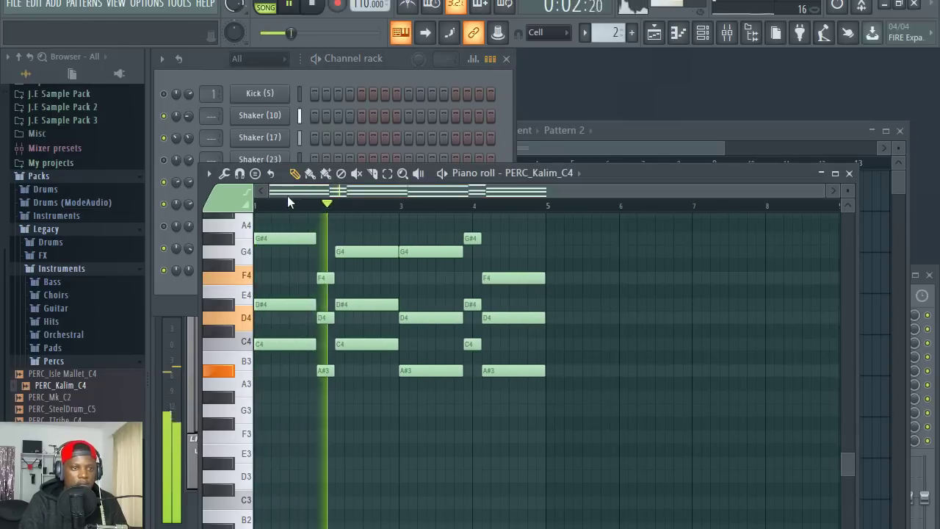
pyautogui.click(386, 70)
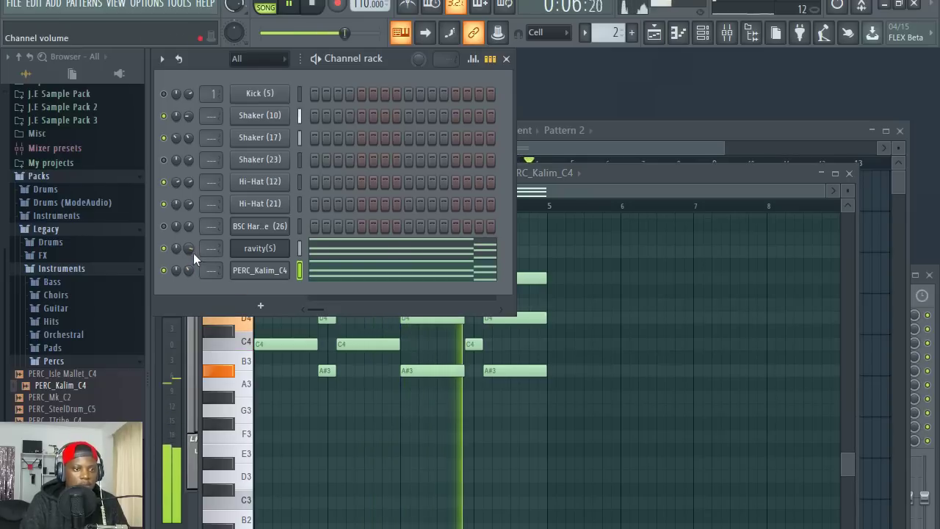
pyautogui.click(604, 154)
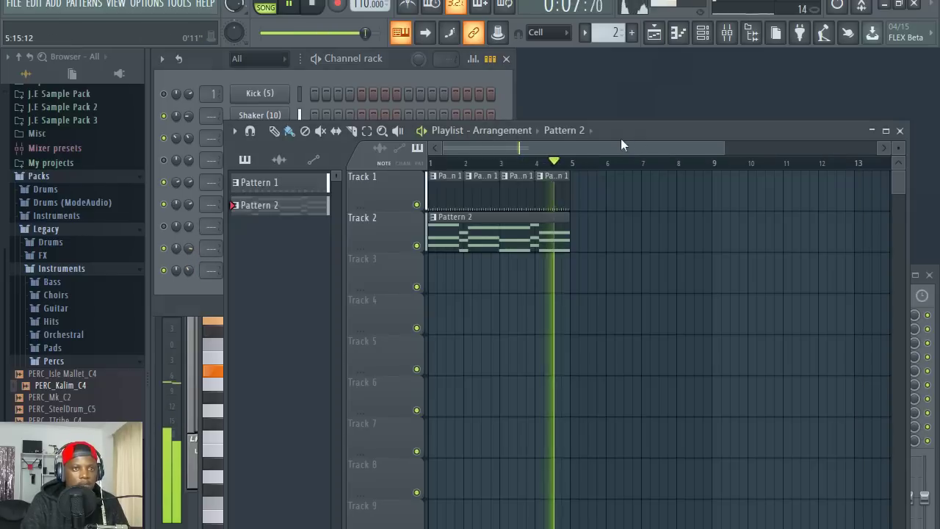
# - Add a second ravity(S) channel, load the factory Karimba preset from the Bell & Perc category, and audition it with a note
pyautogui.click(398, 63)
pyautogui.click(260, 306)
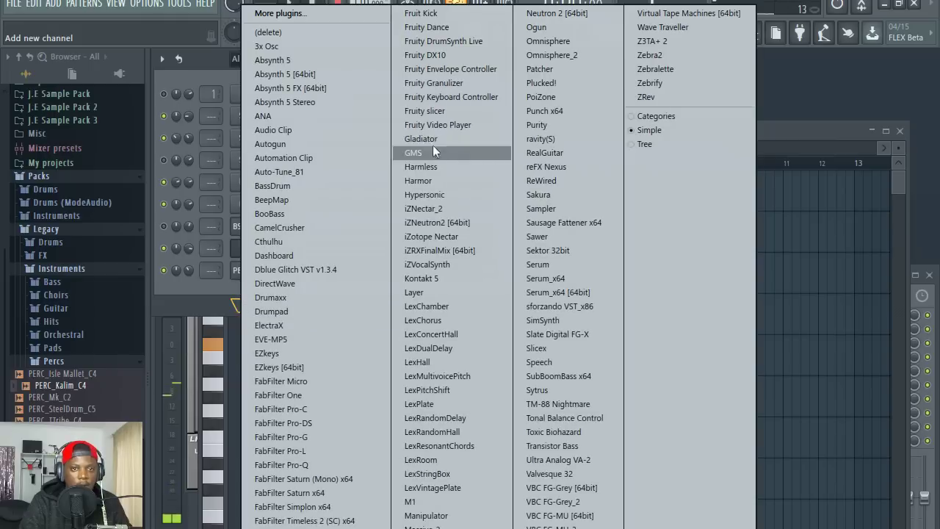
pyautogui.click(552, 144)
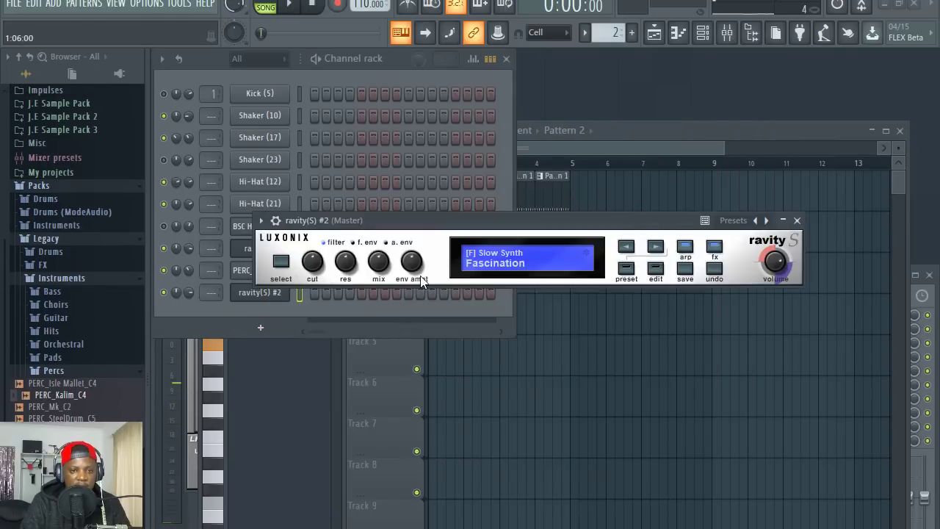
pyautogui.click(626, 269)
pyautogui.click(301, 396)
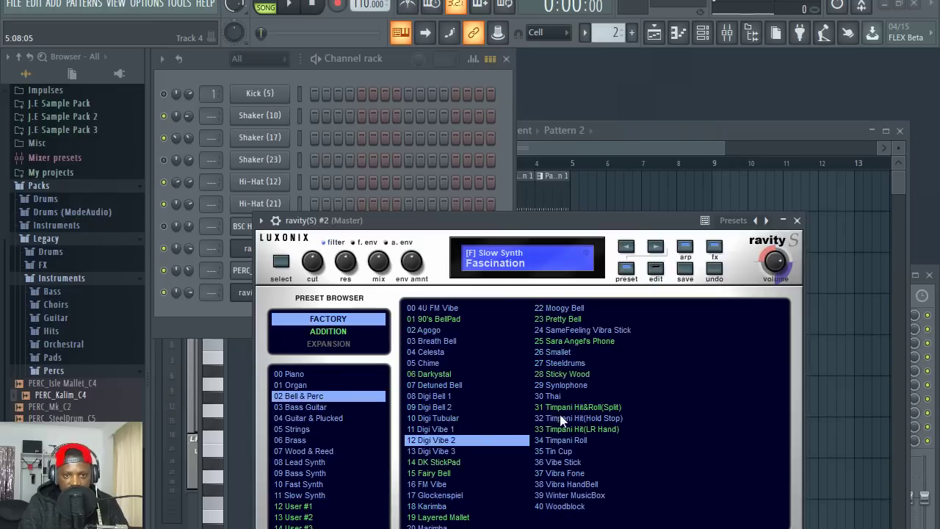
pyautogui.click(566, 385)
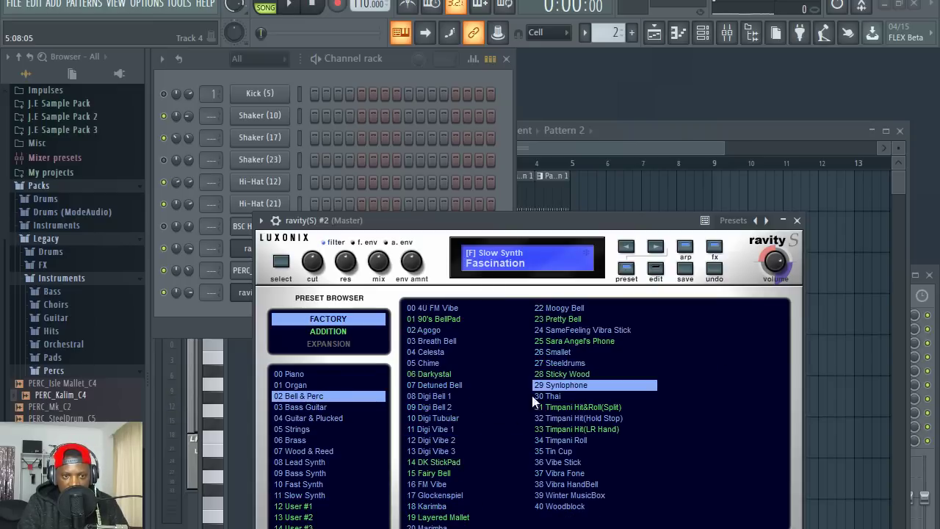
pyautogui.click(445, 507)
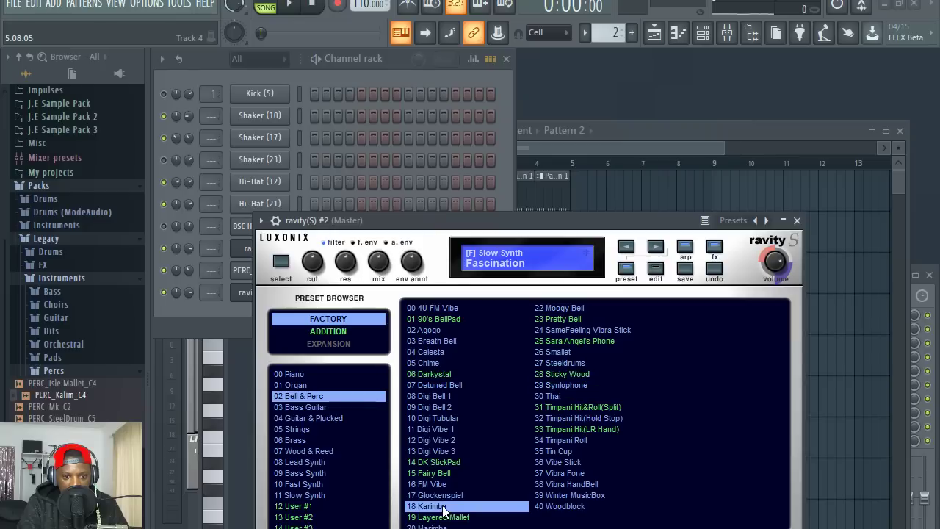
pyautogui.press('v')
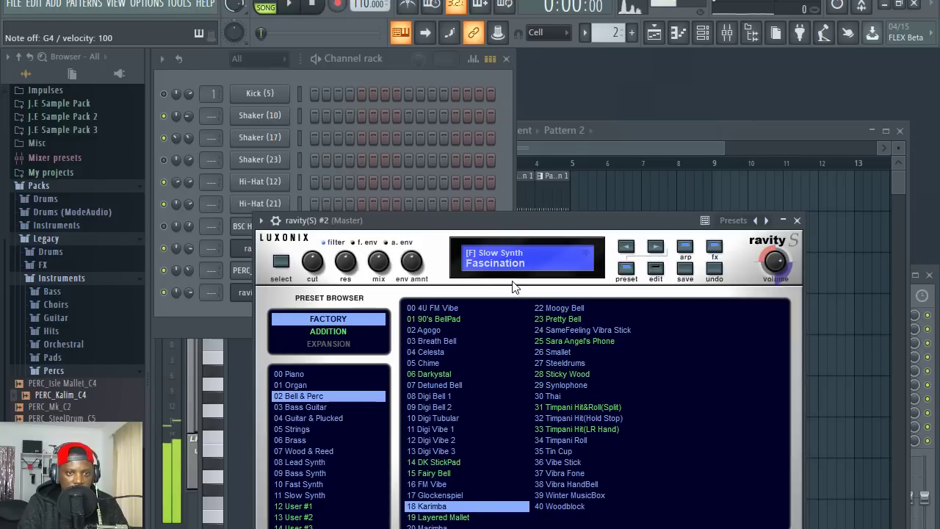
# - Open the ravity(S) #2 piano roll and try out single Karimba notes over the playing song
pyautogui.click(392, 64)
pyautogui.press('space')
pyautogui.rightClick(314, 287)
pyautogui.click(315, 291)
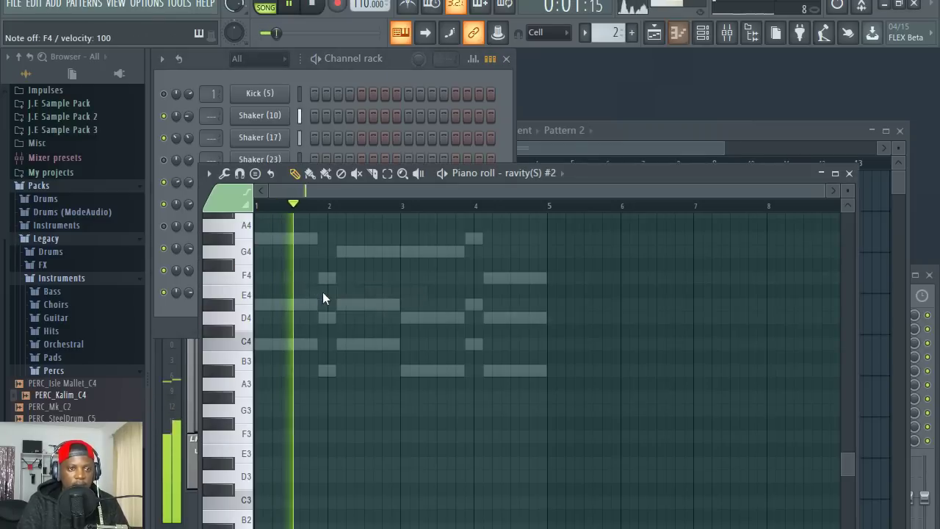
pyautogui.press('space')
# - Switch the typing keyboard to the Piano layout and test it with a note
pyautogui.rightClick(401, 32)
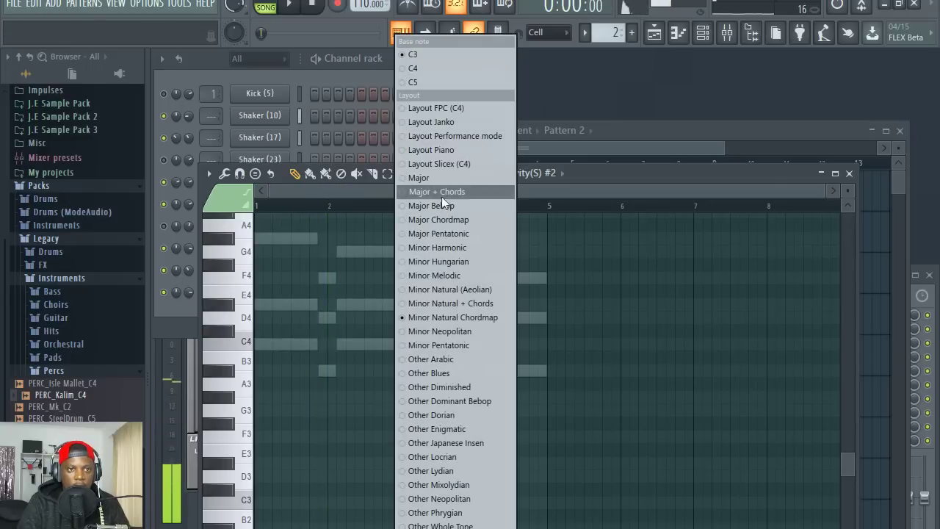
pyautogui.click(454, 149)
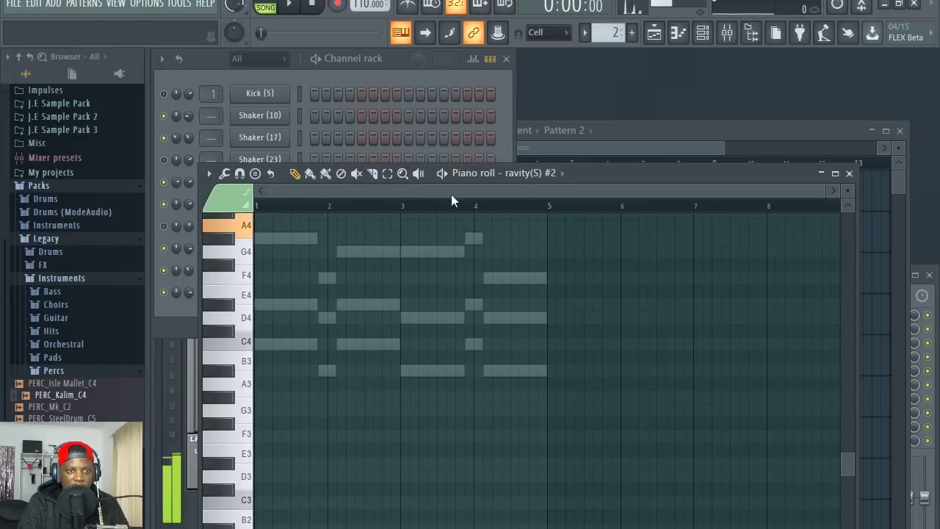
pyautogui.press('n')
# - Play the song while auditioning Karimba notes in the new layout, reopen the ravity(S) #2 piano roll, and stop playback
pyautogui.click(395, 68)
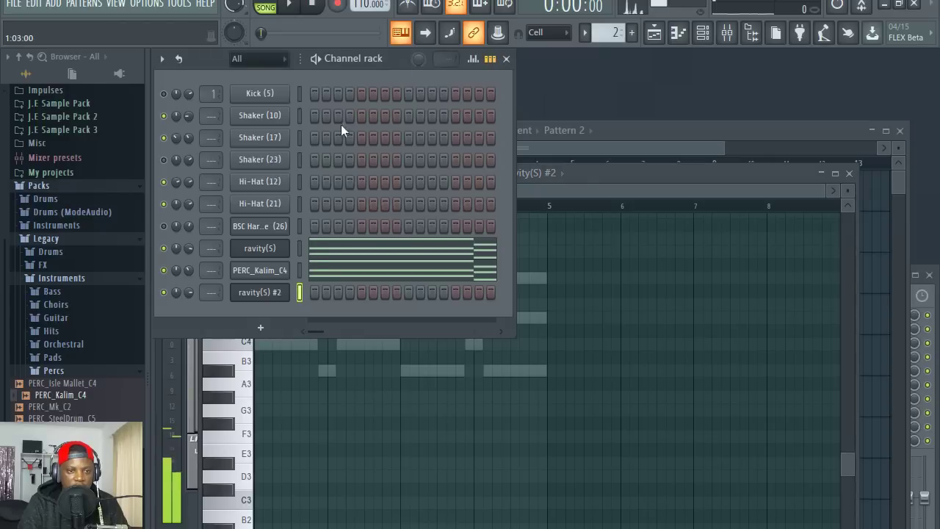
pyautogui.press('space')
pyautogui.rightClick(260, 291)
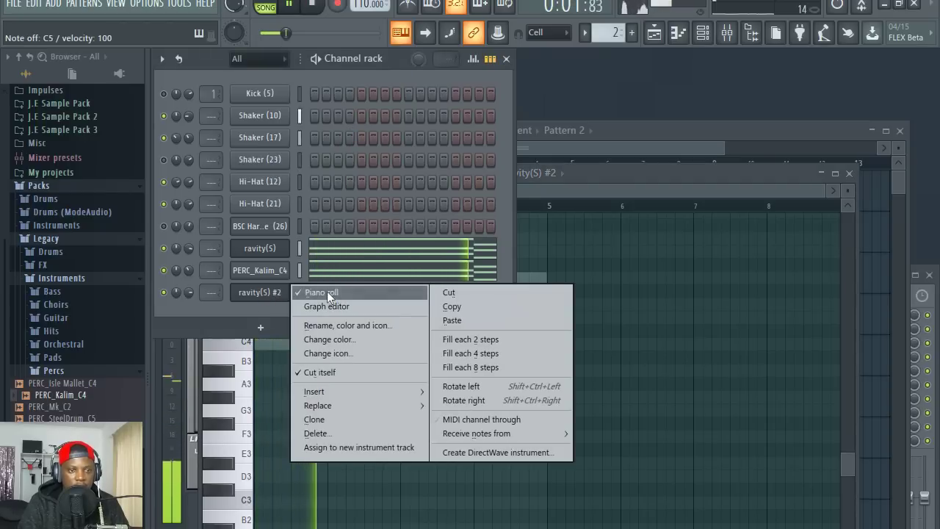
pyautogui.click(329, 293)
pyautogui.rightClick(276, 294)
pyautogui.click(380, 295)
pyautogui.press('space')
# - Start a Karimba melody in bar 1 with a two-step C5 note at step 1 and a two-step D#5 note at step 3
pyautogui.scroll(5, 313, 211)
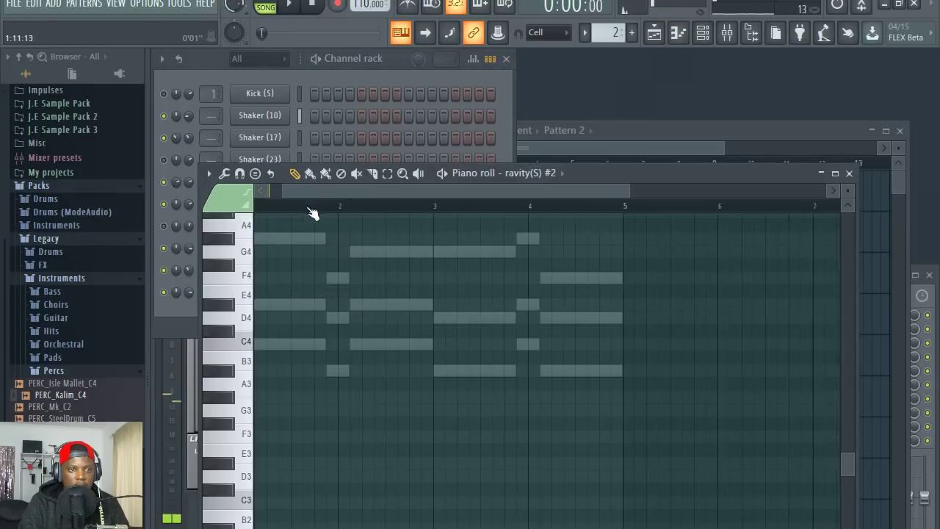
pyautogui.moveTo(335, 192); pyautogui.dragTo(294, 193)
pyautogui.press('space')
pyautogui.press('space')
pyautogui.click(258, 304)
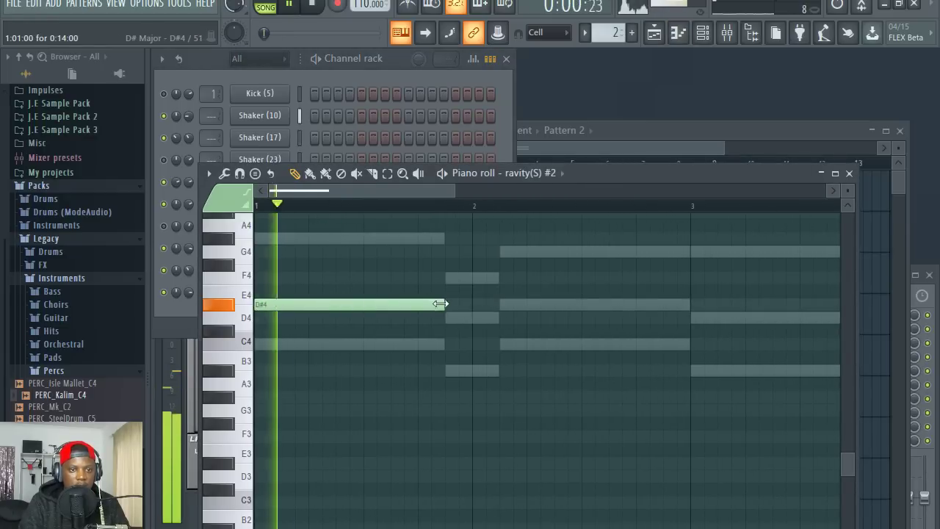
pyautogui.moveTo(395, 303); pyautogui.dragTo(394, 236)
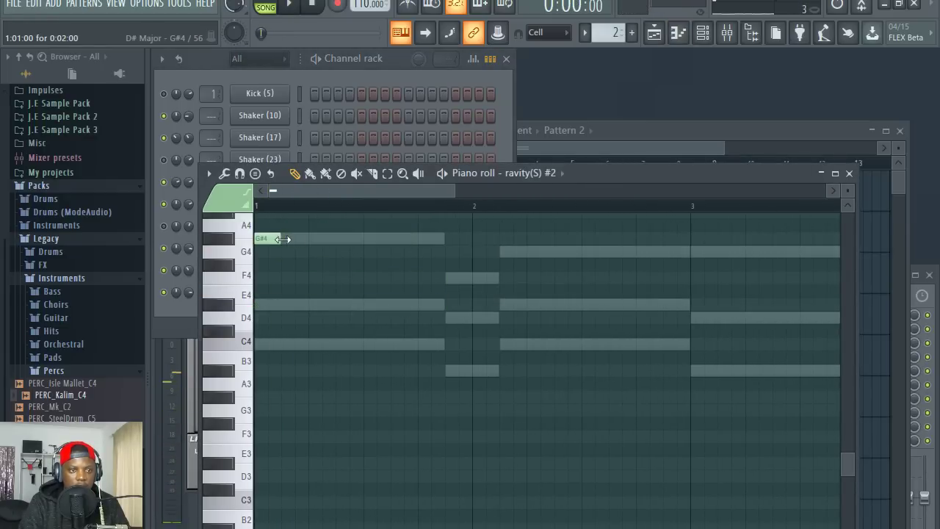
pyautogui.scroll(5, 272, 336)
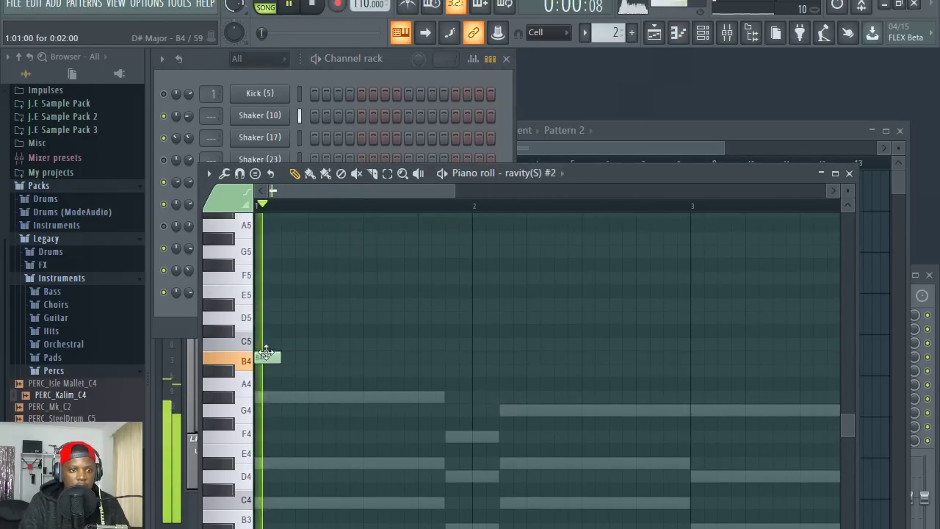
pyautogui.moveTo(265, 342); pyautogui.dragTo(268, 351)
pyautogui.press('space')
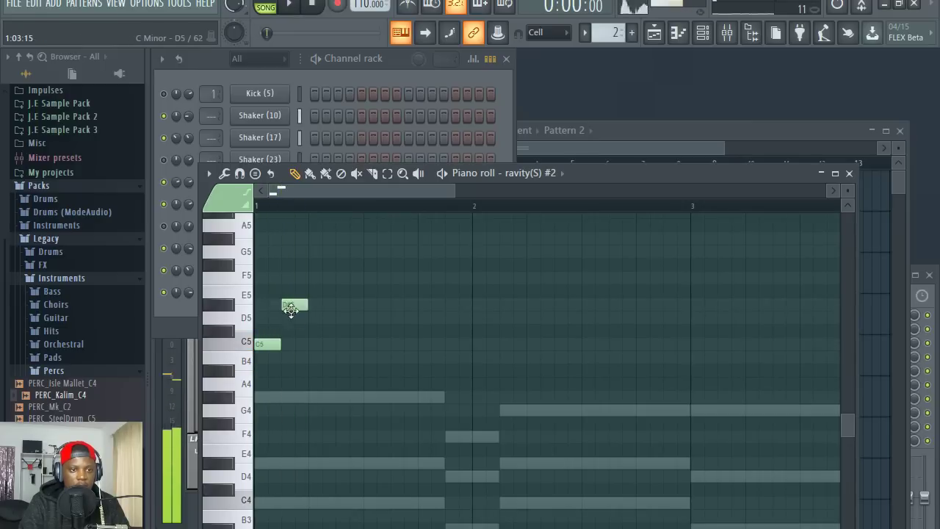
pyautogui.press('space')
# - Add two-step G5 notes at steps 6 and 9 of bar 1
pyautogui.moveTo(291, 309); pyautogui.dragTo(333, 247)
pyautogui.click(321, 279)
pyautogui.click(356, 235)
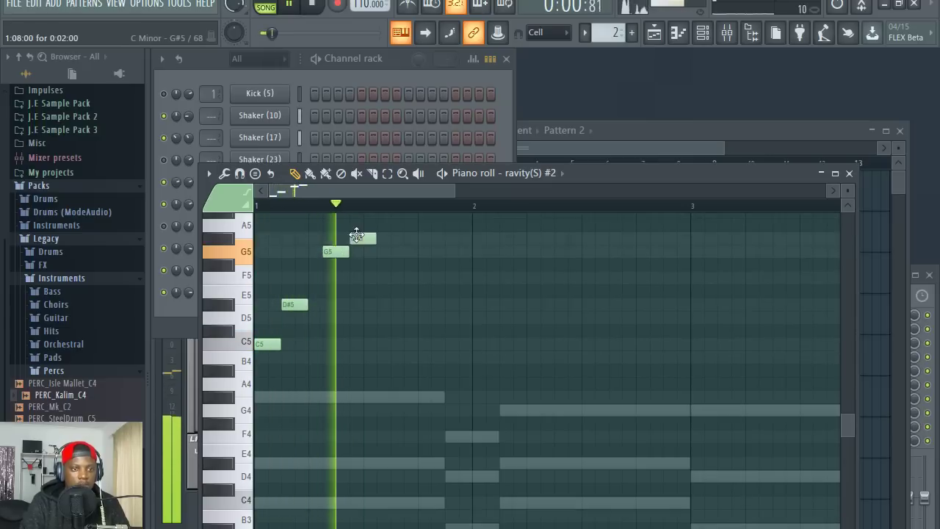
pyautogui.moveTo(357, 236); pyautogui.dragTo(375, 251)
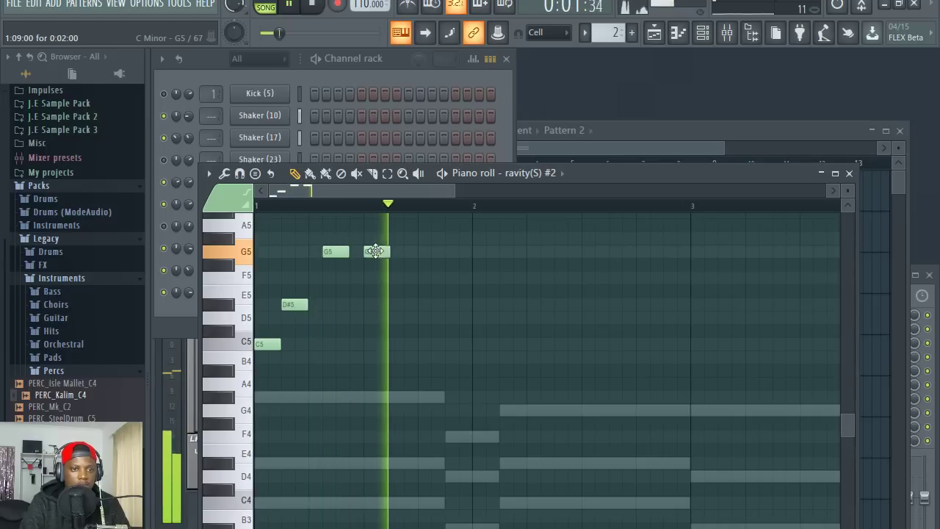
# - Finish the bar 1 melody with back-to-back two-step F5, D#5 and D5 notes from step 11, checking them with the song
pyautogui.click(404, 277)
pyautogui.click(430, 304)
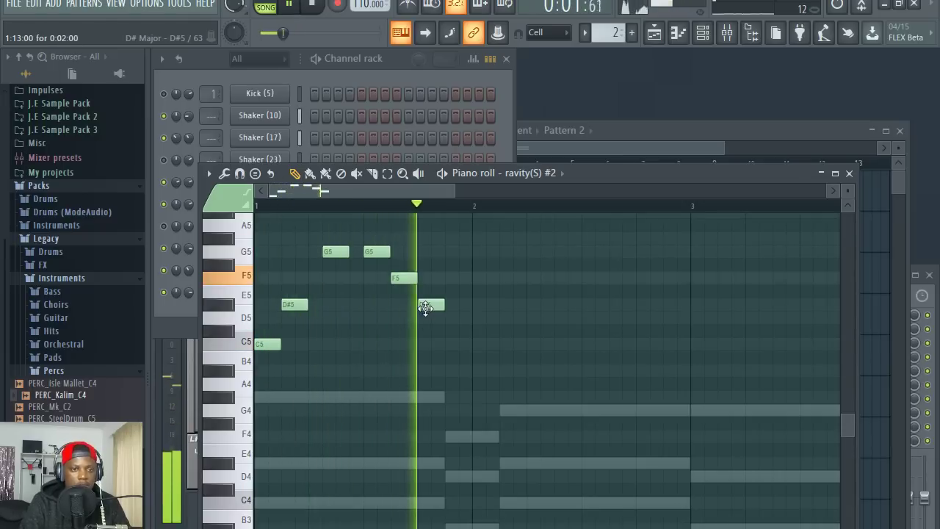
pyautogui.press('space')
pyautogui.press('space')
pyautogui.click(457, 317)
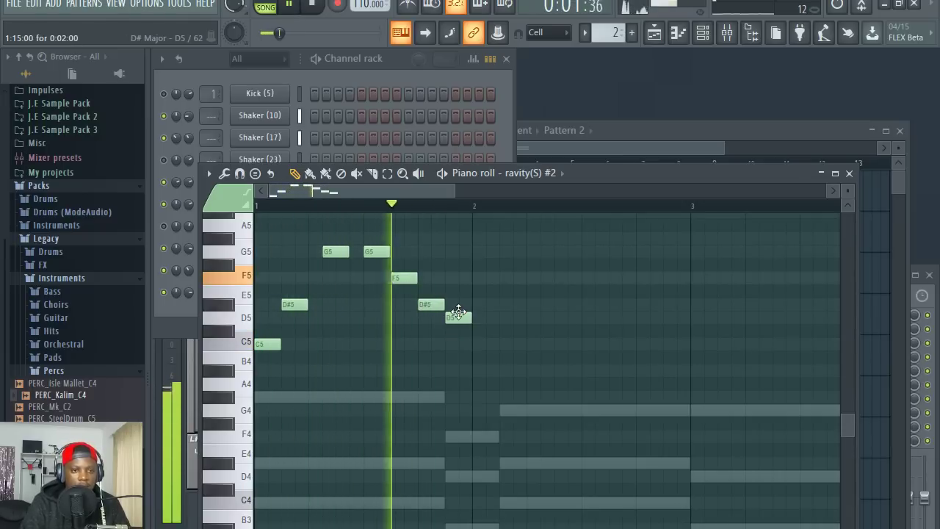
# - Duplicate the bar 1 melody into bar 2, copy both bars into bars 3 and 4, and play the song
pyautogui.moveTo(497, 369); pyautogui.dragTo(253, 233)
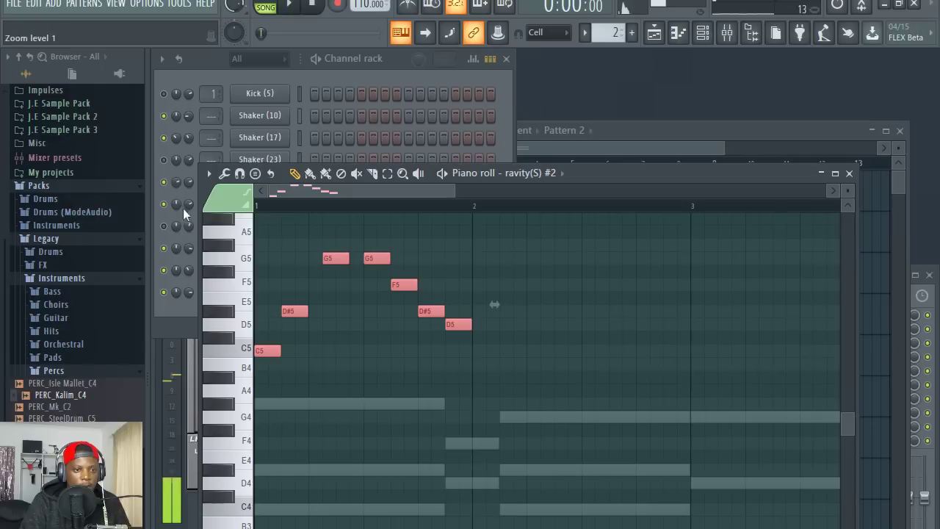
pyautogui.hotkey('ctrl', 'b')
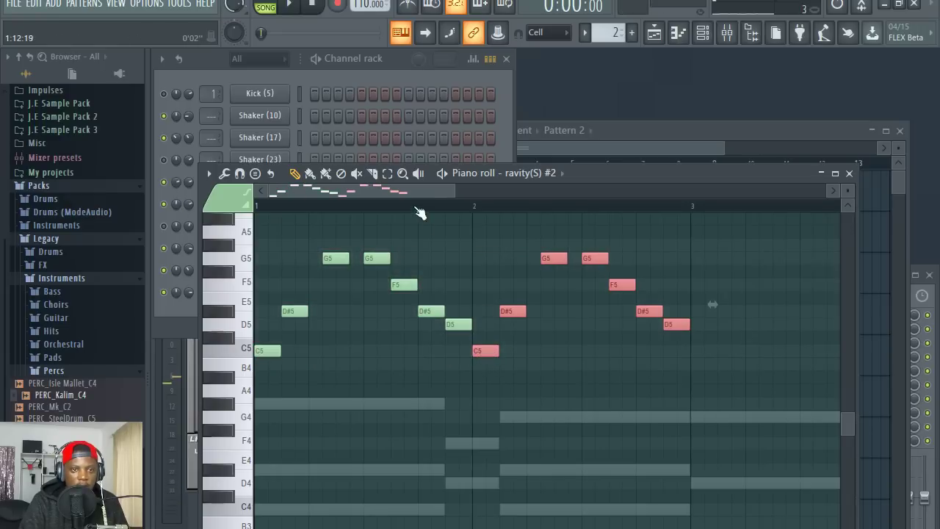
pyautogui.scroll(-3, 419, 210)
pyautogui.hotkey('ctrl', 'a')
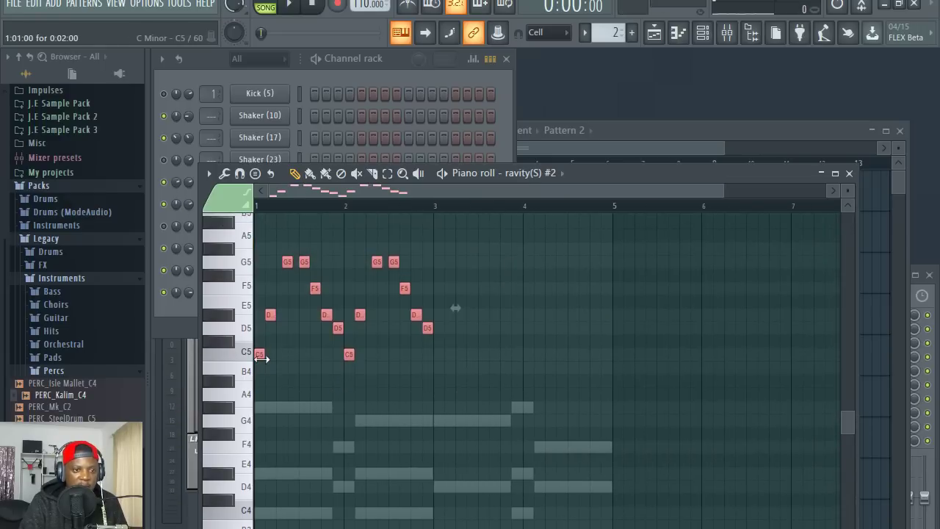
pyautogui.keyDown('shift'); pyautogui.moveTo(258, 357); pyautogui.dragTo(439, 357); pyautogui.keyUp('shift')
pyautogui.press('space')
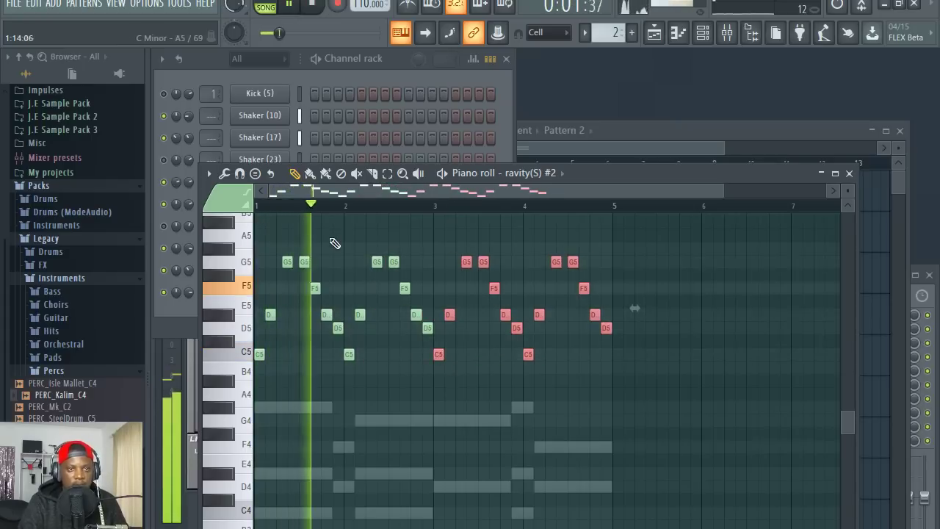
# - Lower the ravity(S) #2 channel's volume while the song plays
pyautogui.click(394, 66)
pyautogui.moveTo(189, 297); pyautogui.dragTo(189, 305)
pyautogui.click(602, 174)
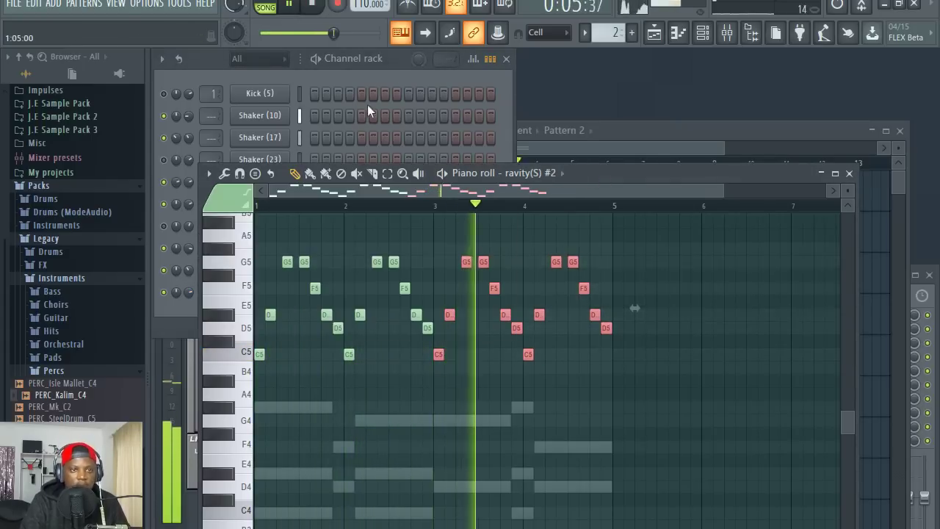
# - Unmute the Kick (5) channel, raise its volume, and stop the song
pyautogui.click(391, 67)
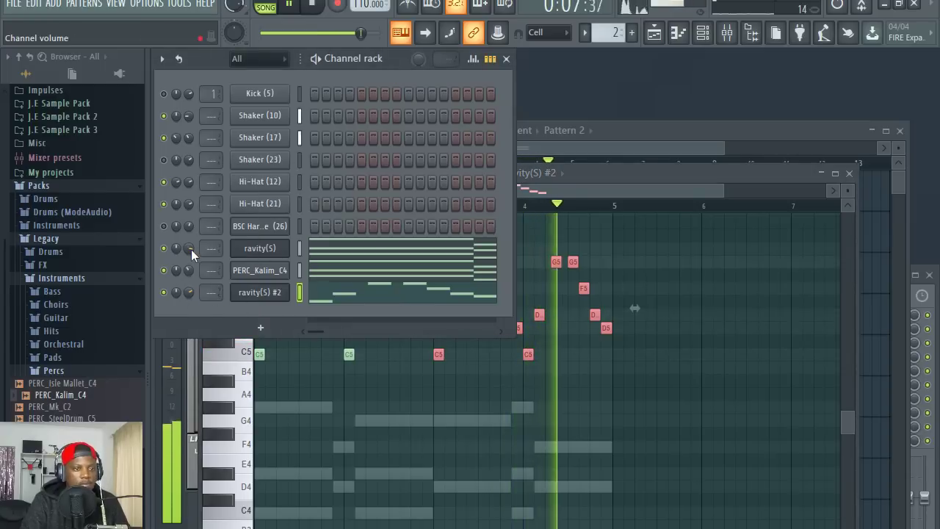
pyautogui.click(164, 94)
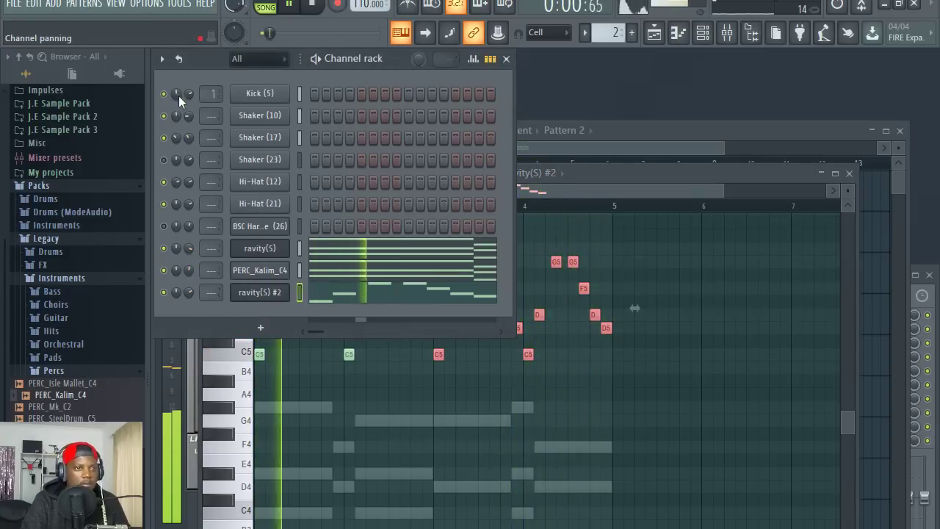
pyautogui.moveTo(191, 98); pyautogui.dragTo(191, 88)
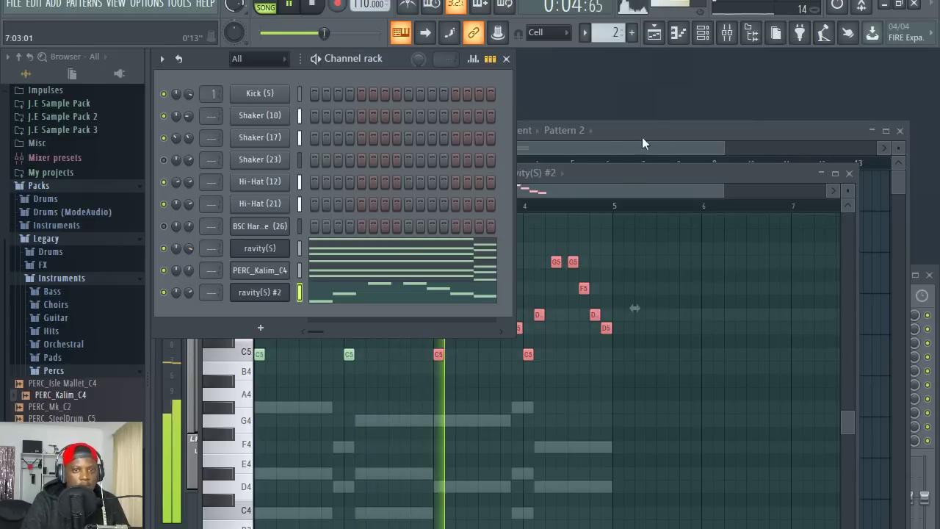
pyautogui.press('space')
# - Add a GMS synth channel and load the Squared TE program from its Basses bank
pyautogui.click(257, 320)
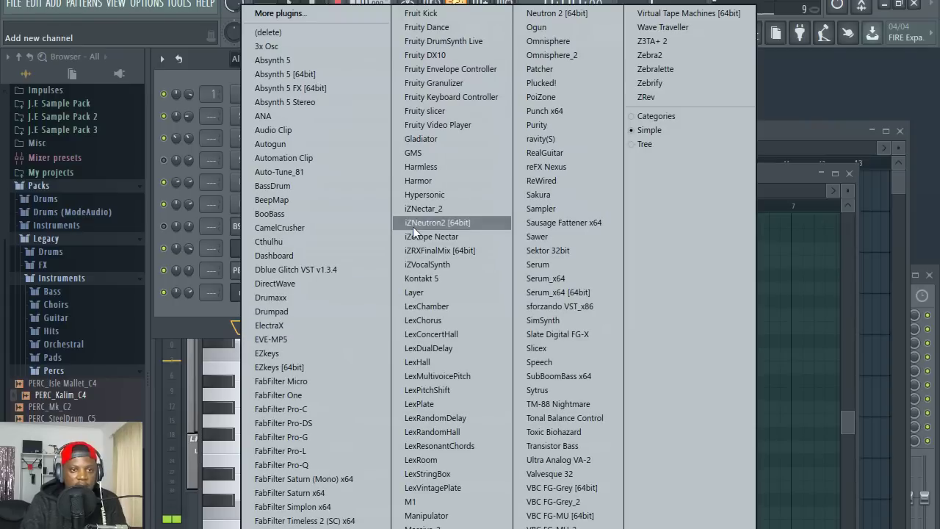
pyautogui.click(409, 156)
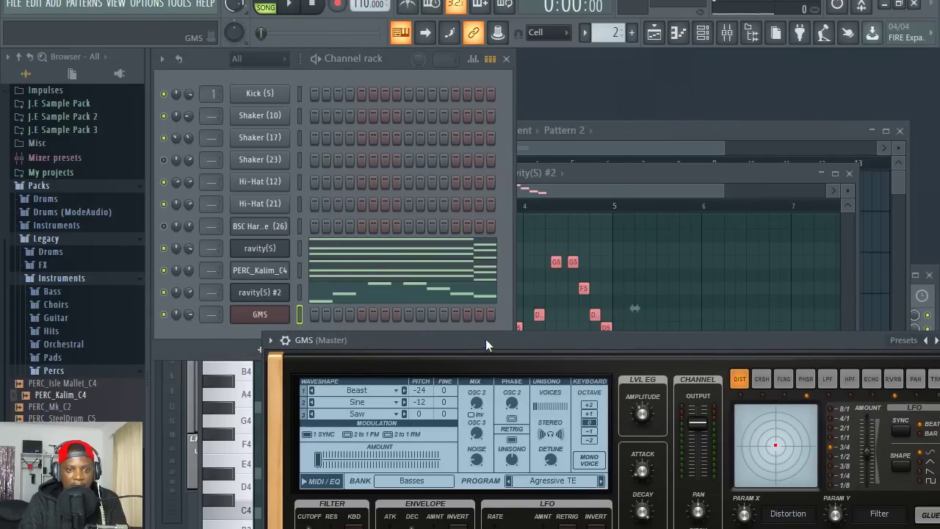
pyautogui.moveTo(486, 340); pyautogui.dragTo(435, 243)
pyautogui.click(511, 383)
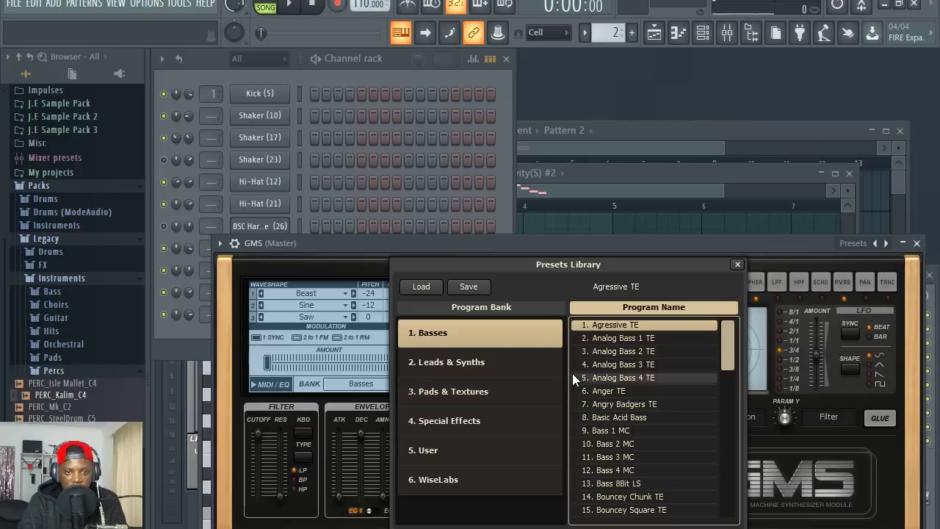
pyautogui.scroll(-2, 687, 421)
pyautogui.moveTo(727, 382); pyautogui.dragTo(730, 419)
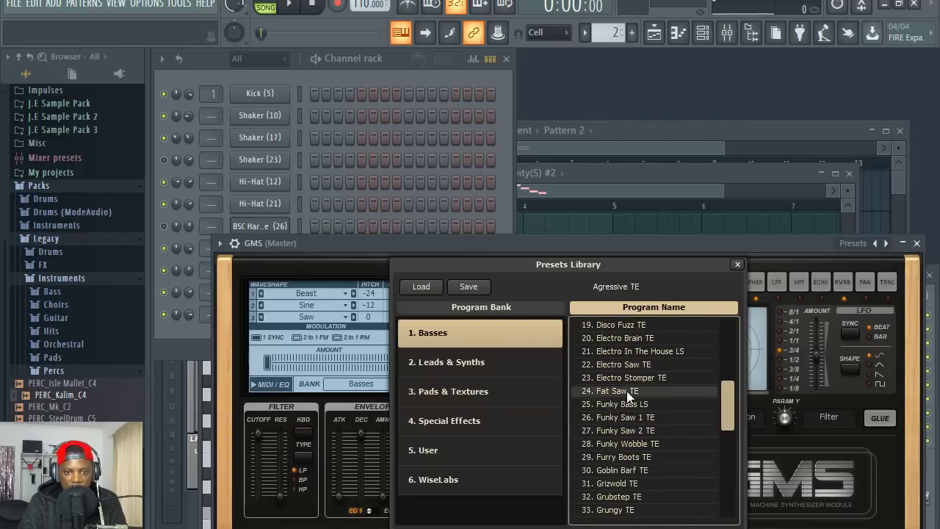
pyautogui.scroll(-3, 632, 400)
pyautogui.scroll(-5, 620, 407)
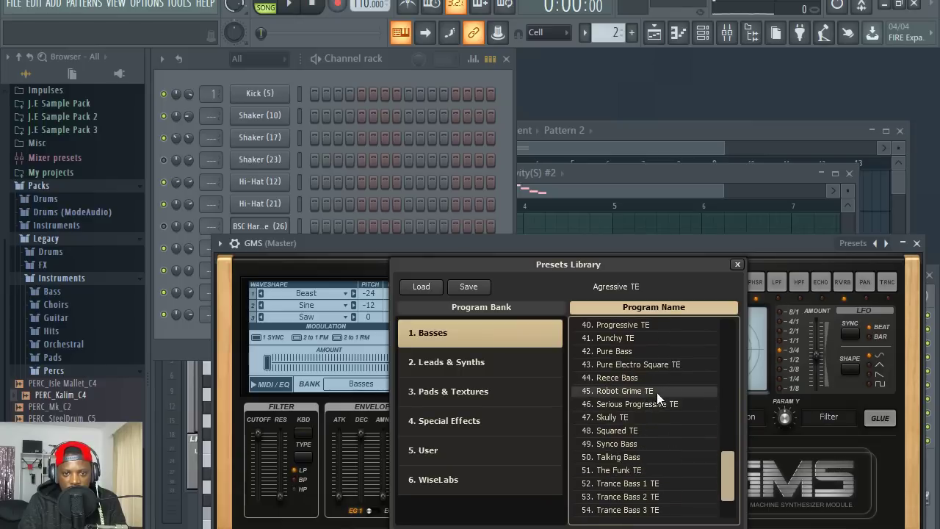
pyautogui.scroll(-1, 643, 393)
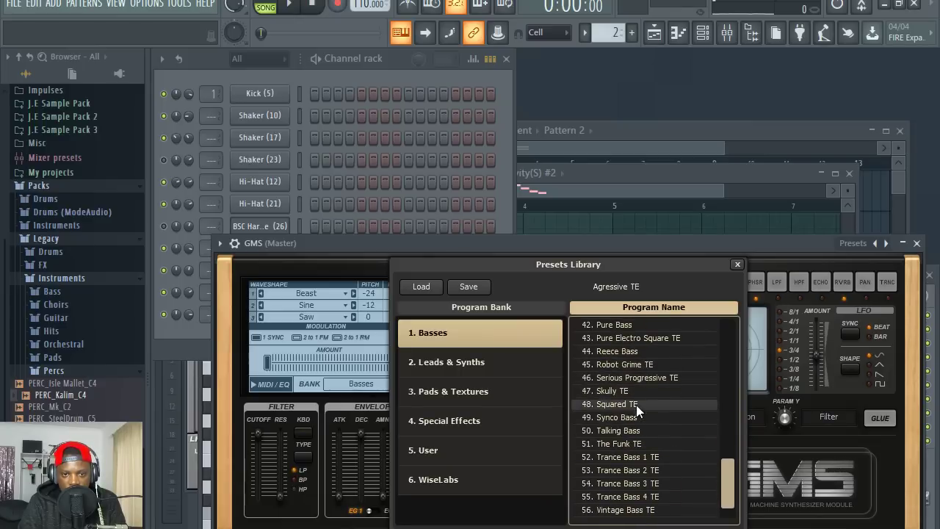
pyautogui.doubleClick(642, 404)
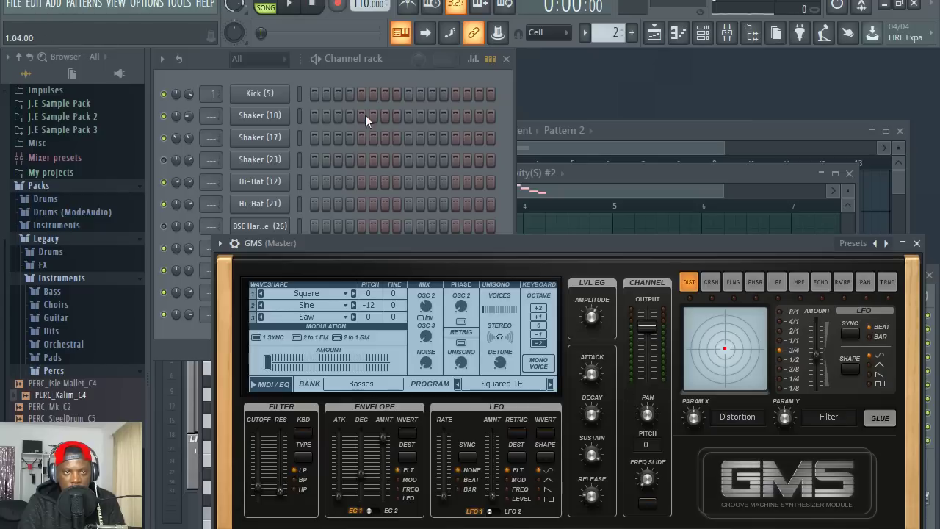
# - Open the GMS channel's piano roll and draw a G#4 note spanning the first chord in bar 1
pyautogui.click(396, 61)
pyautogui.rightClick(265, 316)
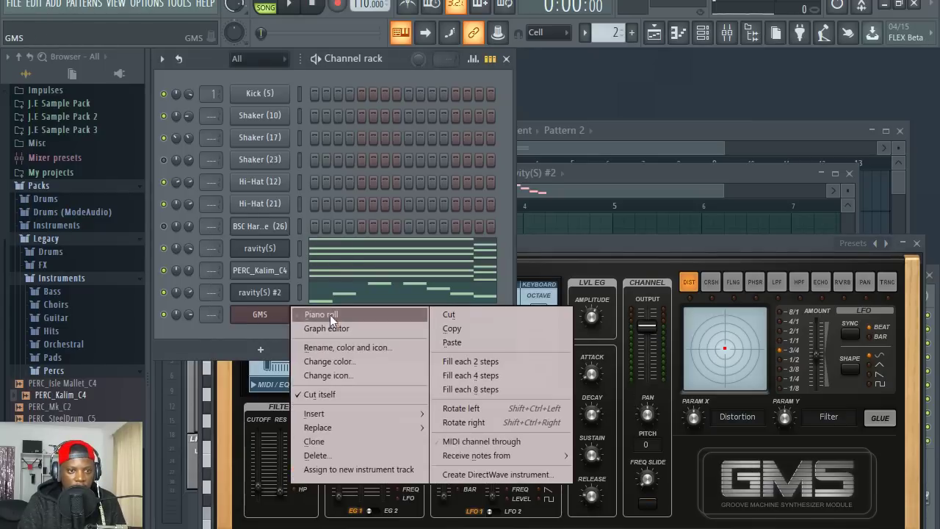
pyautogui.click(330, 314)
pyautogui.doubleClick(569, 176)
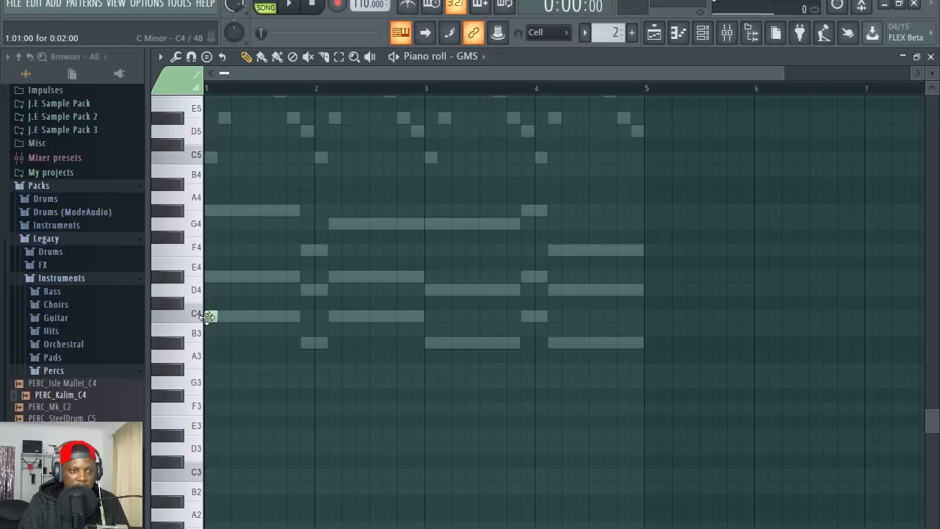
pyautogui.moveTo(218, 213); pyautogui.dragTo(305, 213)
pyautogui.press('space')
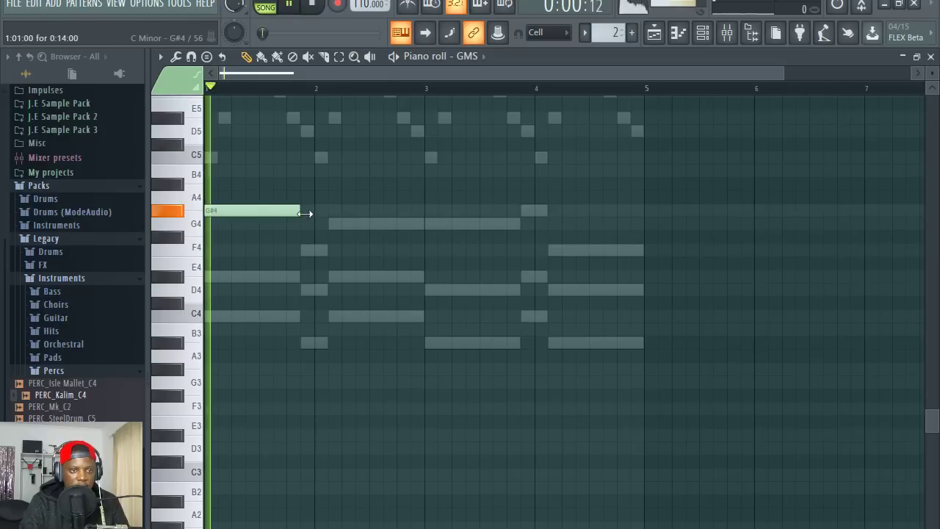
# - Add a short F4 note over the second chord and a long G4 note starting early in bar 2
pyautogui.click(304, 249)
pyautogui.moveTo(393, 253); pyautogui.dragTo(328, 250)
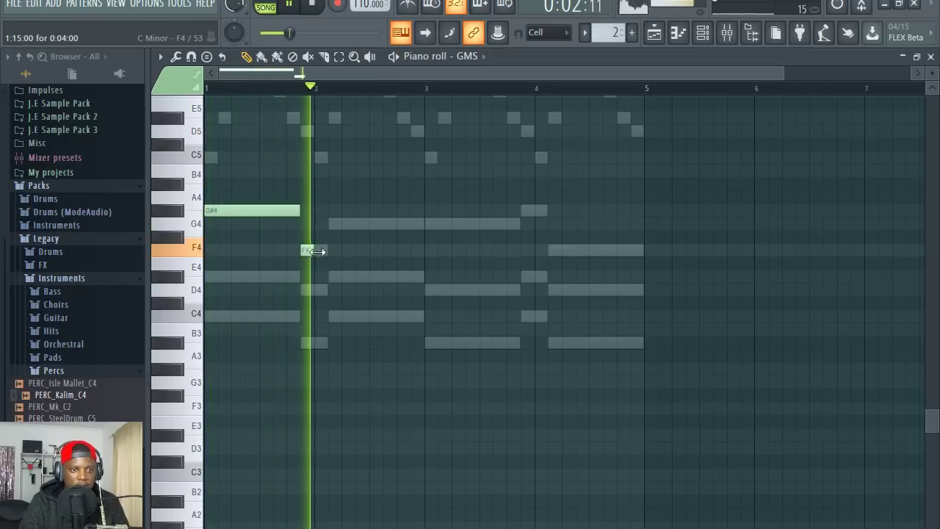
pyautogui.press('space')
pyautogui.click(332, 224)
pyautogui.press('space')
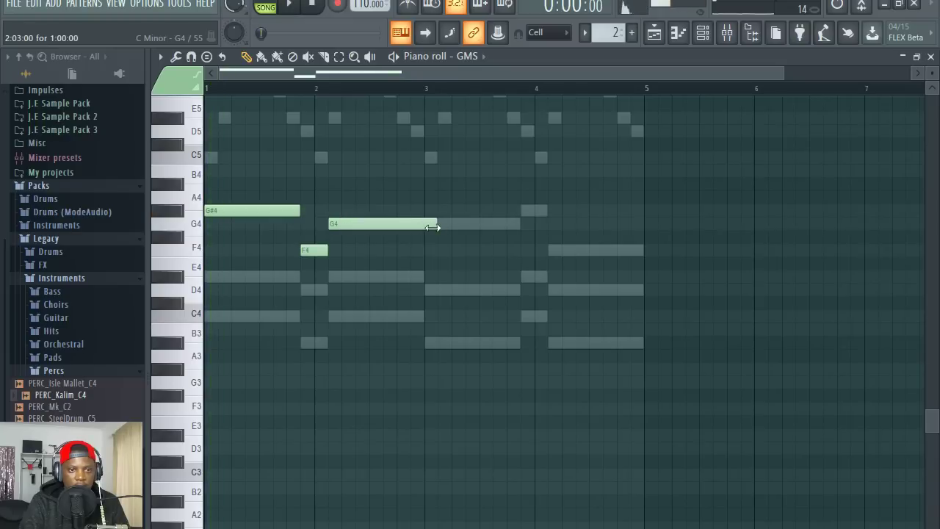
# - Add a short G#4 note before bar 4 and an F4 note after it, ending at bar 5
pyautogui.click(534, 210)
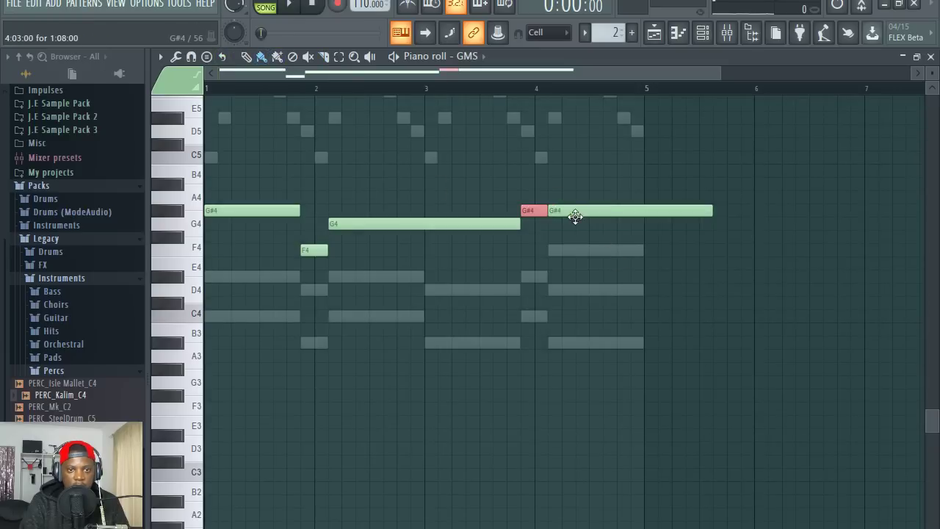
pyautogui.moveTo(575, 215); pyautogui.dragTo(577, 250)
pyautogui.press('space')
pyautogui.moveTo(713, 249); pyautogui.dragTo(643, 250)
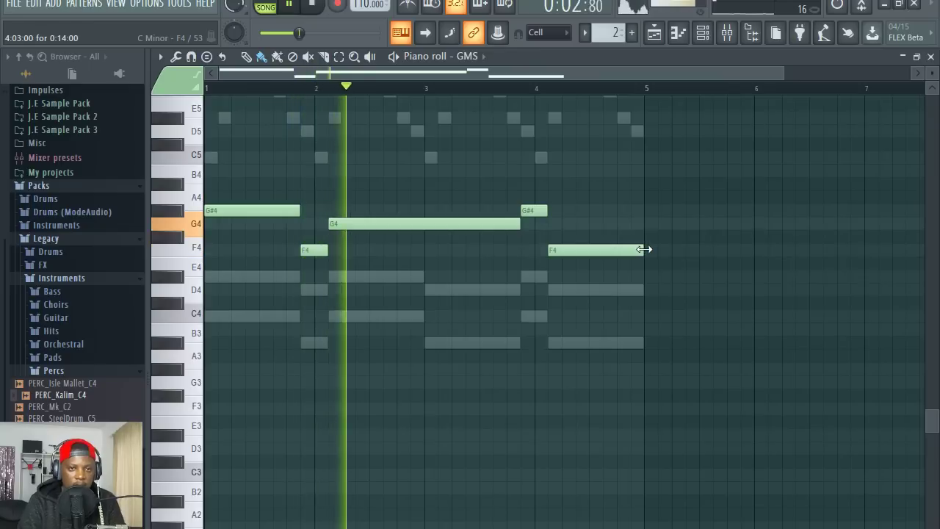
# - Try the GMS bassline an octave higher during playback, and move it back down an octave
pyautogui.hotkey('ctrl', 'Up')
pyautogui.press('space')
pyautogui.press('space')
pyautogui.scroll(3, 523, 255)
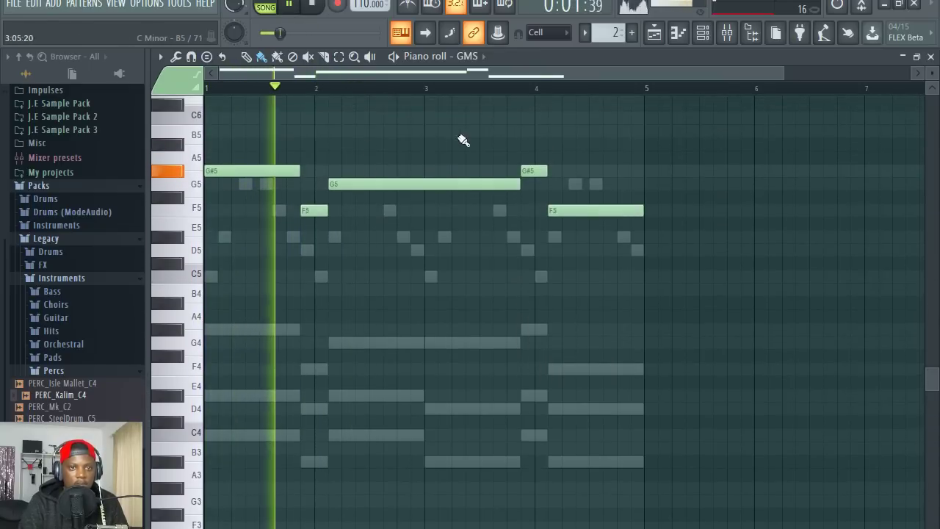
pyautogui.doubleClick(538, 59)
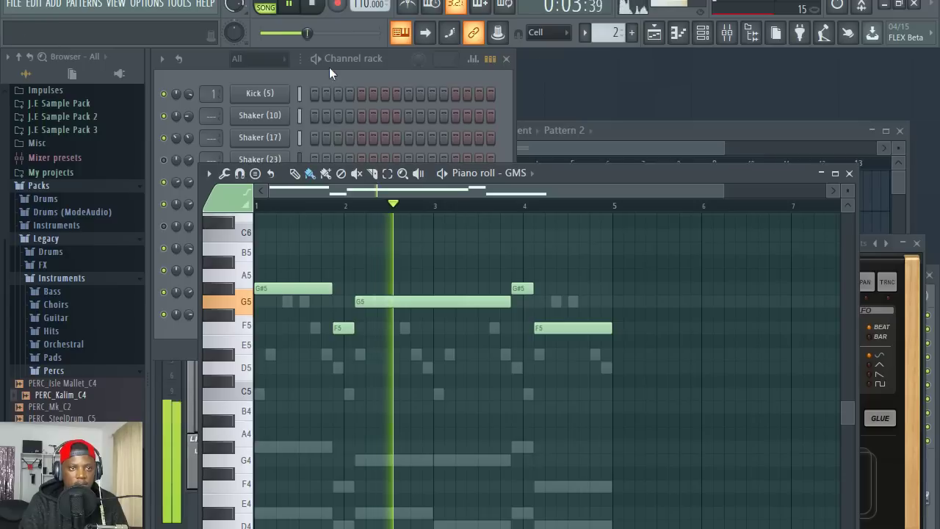
pyautogui.click(399, 66)
pyautogui.click(612, 176)
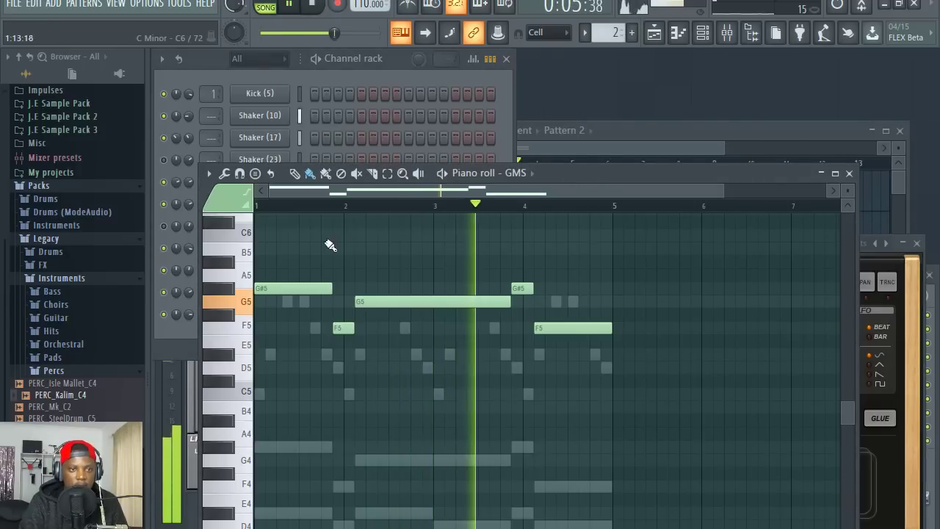
pyautogui.hotkey('ctrl', 'Down')
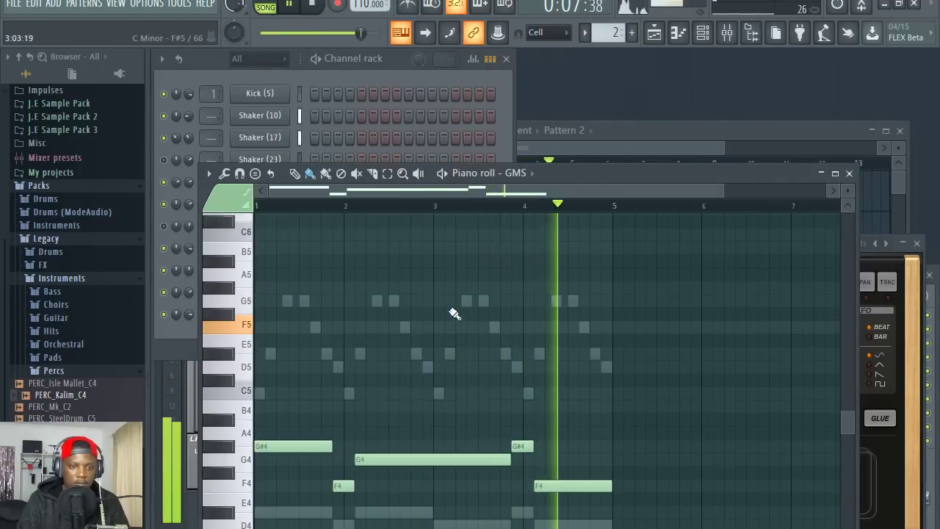
# - Slice the long G4 note at bar 3, move its second part down to D4, and stop playback
pyautogui.scroll(-5, 440, 294)
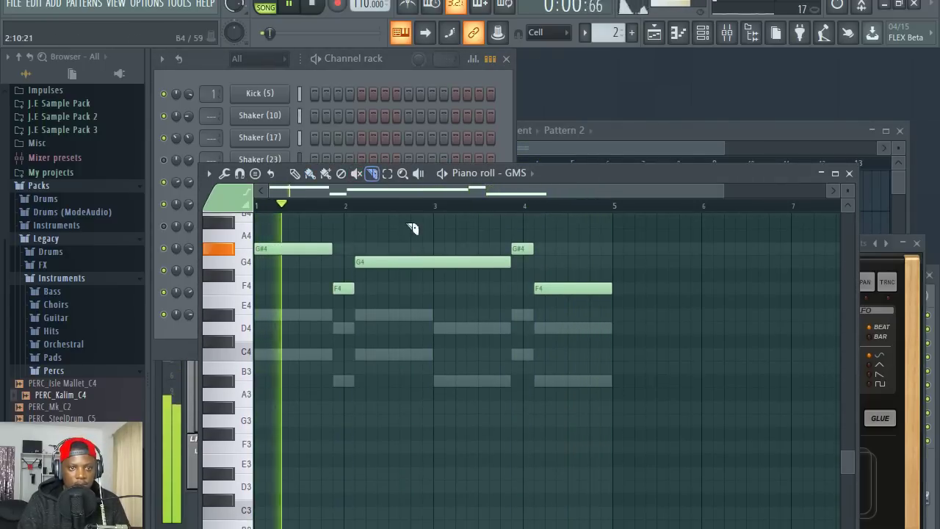
pyautogui.moveTo(441, 279)
pyautogui.mouseDown()
pyautogui.moveTo(445, 246)
pyautogui.moveTo(462, 328)
pyautogui.mouseUp()
pyautogui.press('b')
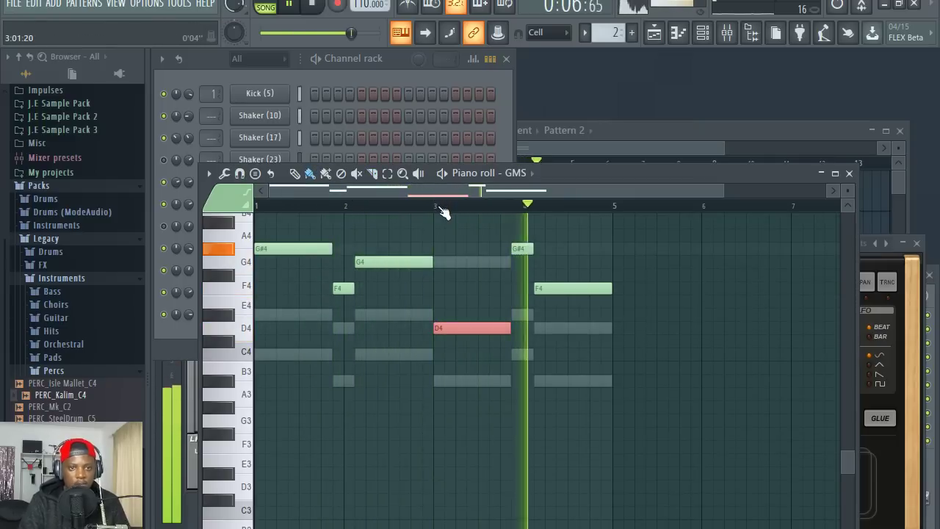
pyautogui.click(385, 82)
pyautogui.press('space')
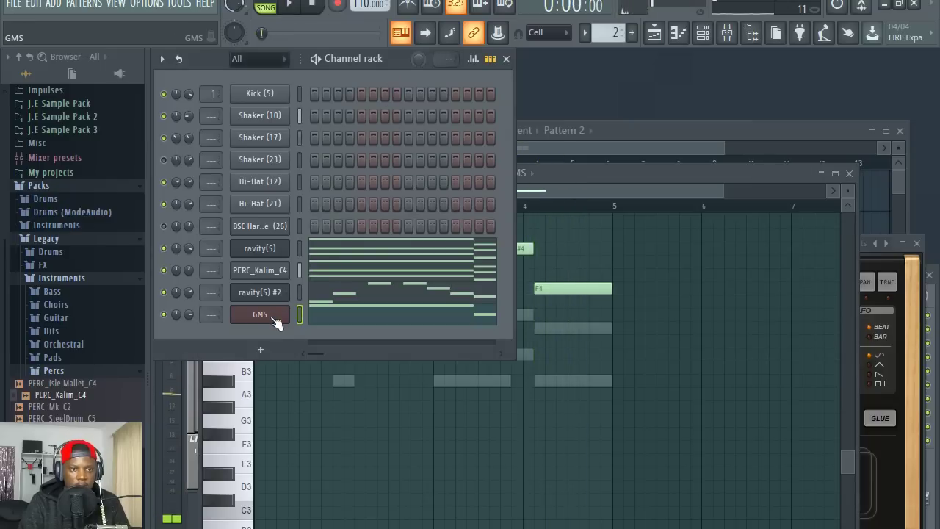
# - Play the pattern and try the Synco Bass program on the GMS channel
pyautogui.click(275, 318)
pyautogui.press('space')
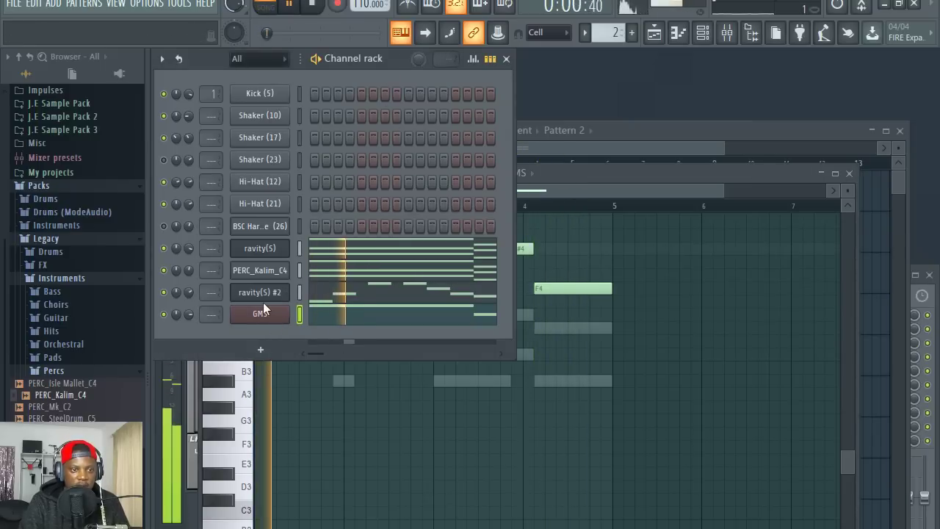
pyautogui.click(263, 313)
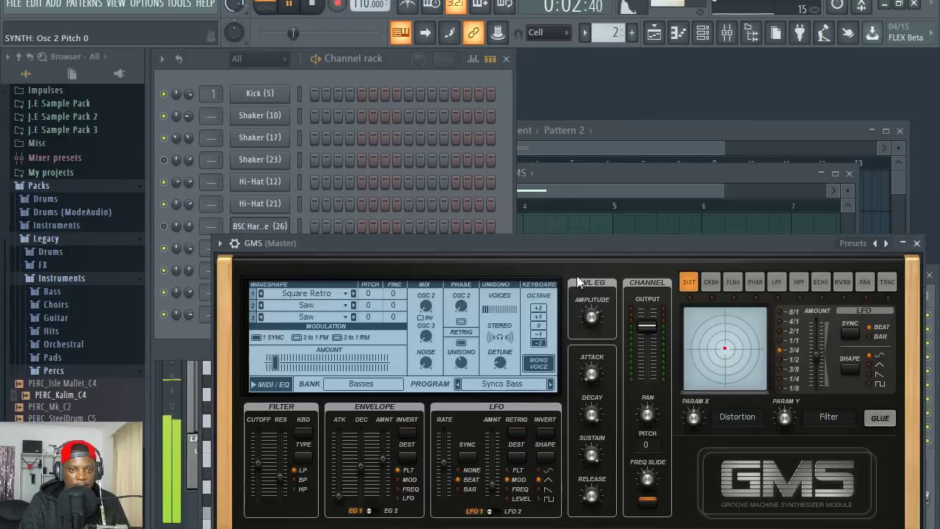
# - Select all the GMS bass notes and try them in a different octave during playback
pyautogui.click(606, 189)
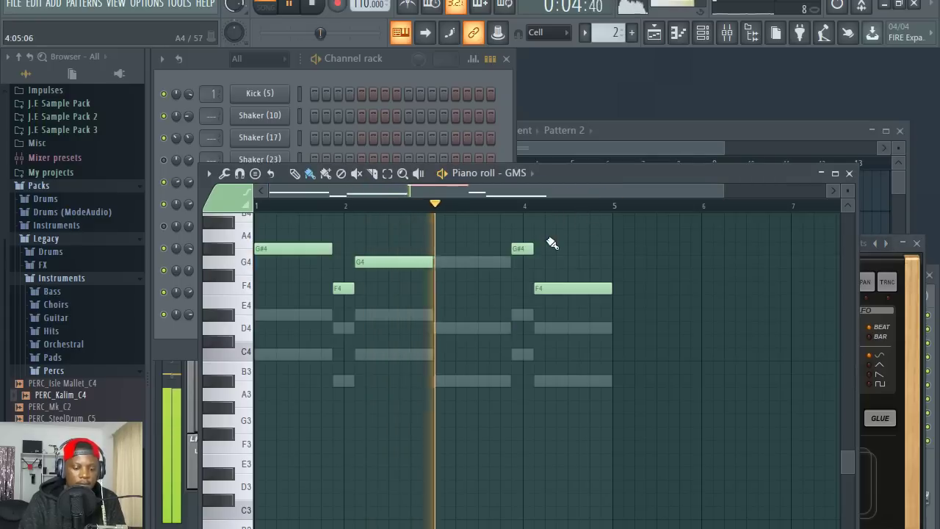
pyautogui.hotkey('ctrl', 'Down')
pyautogui.hotkey('ctrl', 'a')
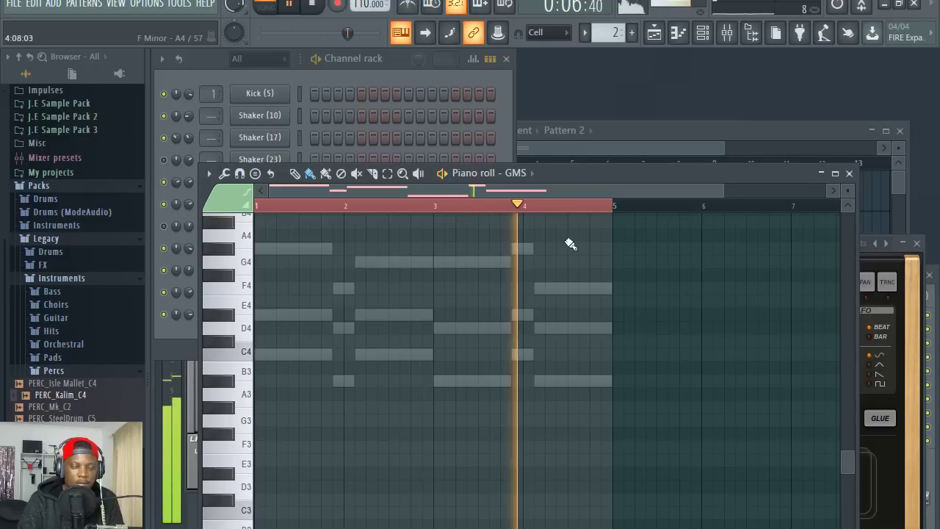
# - Switch GMS to The Funk TE program and mute the ravity(S) and PERC_Kalim_C4 channels
pyautogui.click(863, 293)
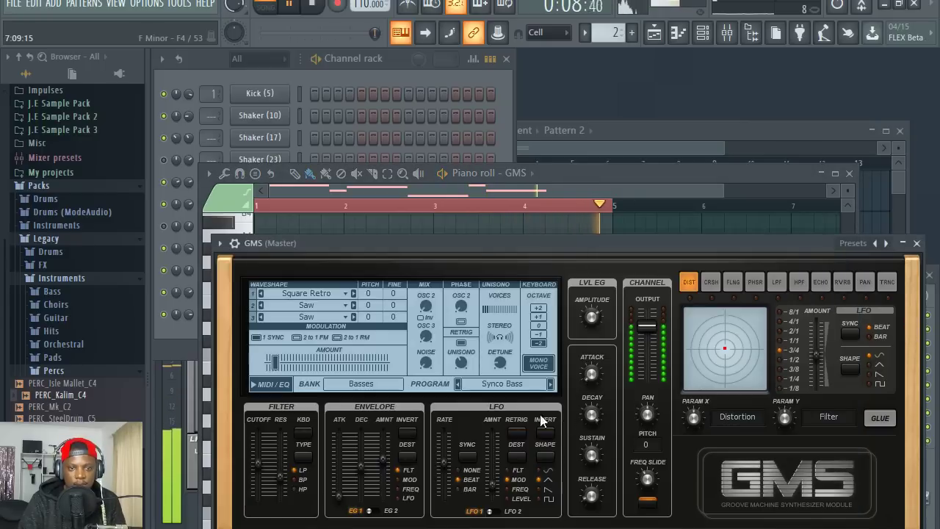
pyautogui.click(550, 383)
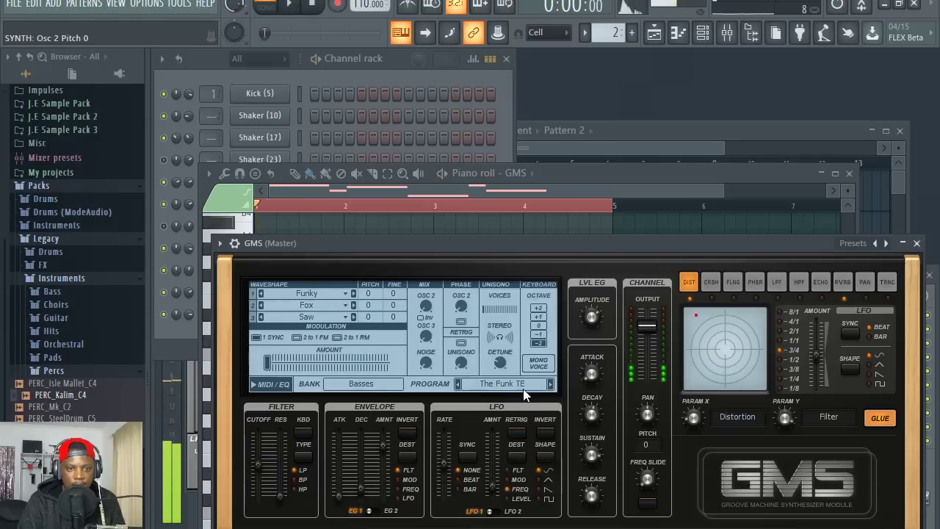
pyautogui.click(343, 64)
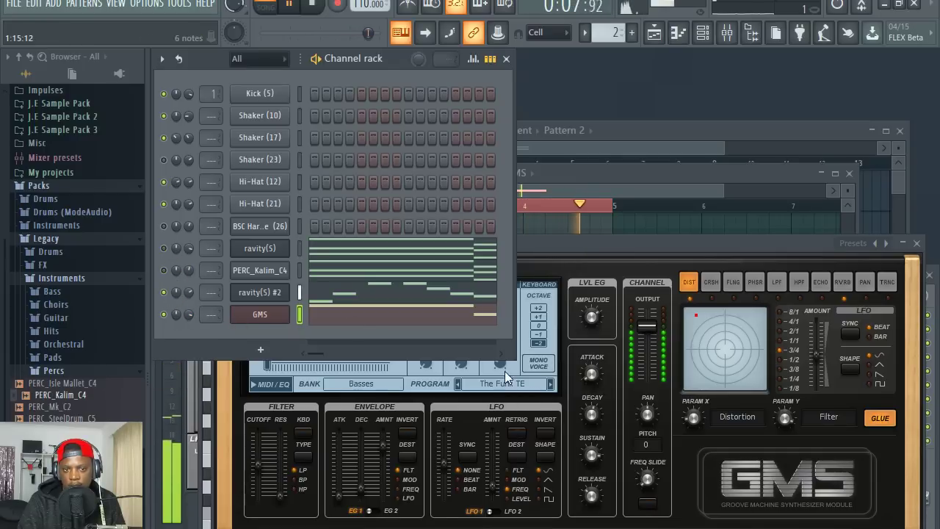
# - Audition further programs in the GMS Basses bank during playback and load Viral TE
pyautogui.click(555, 389)
pyautogui.click(551, 385)
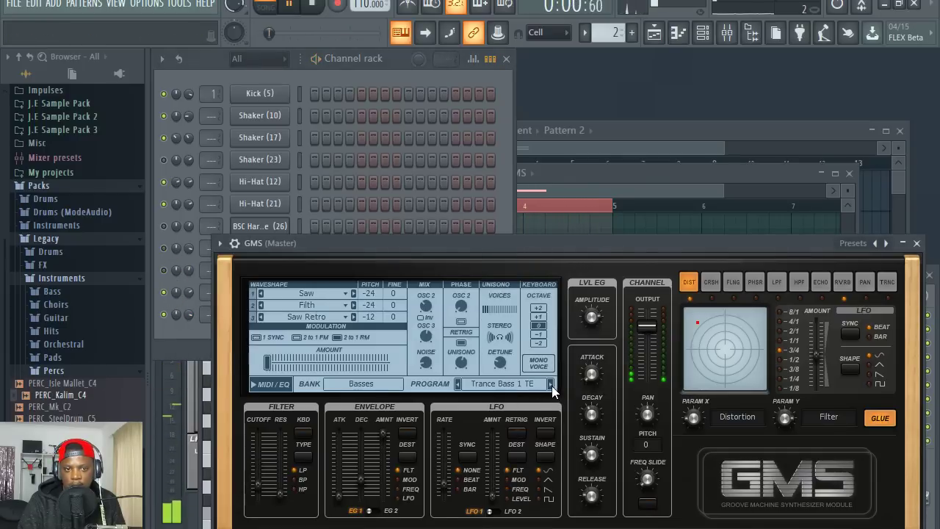
pyautogui.click(552, 385)
pyautogui.click(552, 384)
pyautogui.click(551, 384)
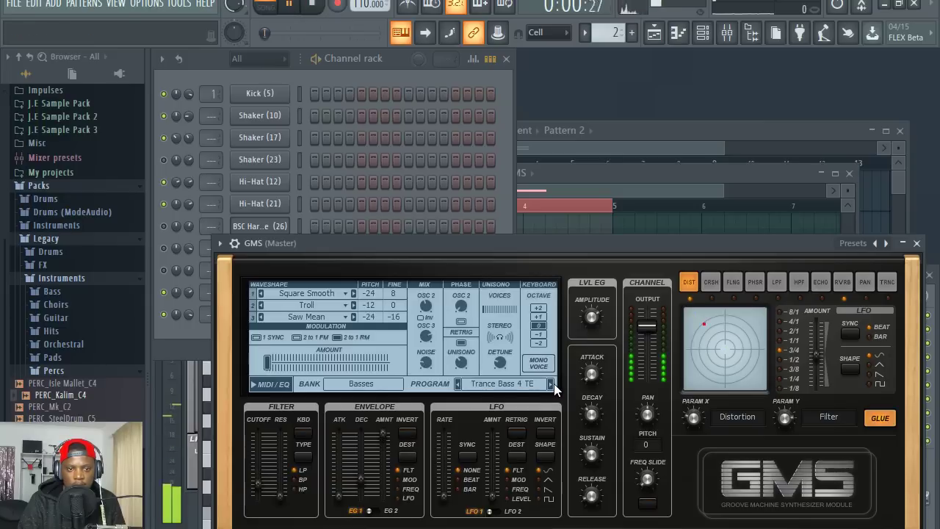
pyautogui.click(551, 384)
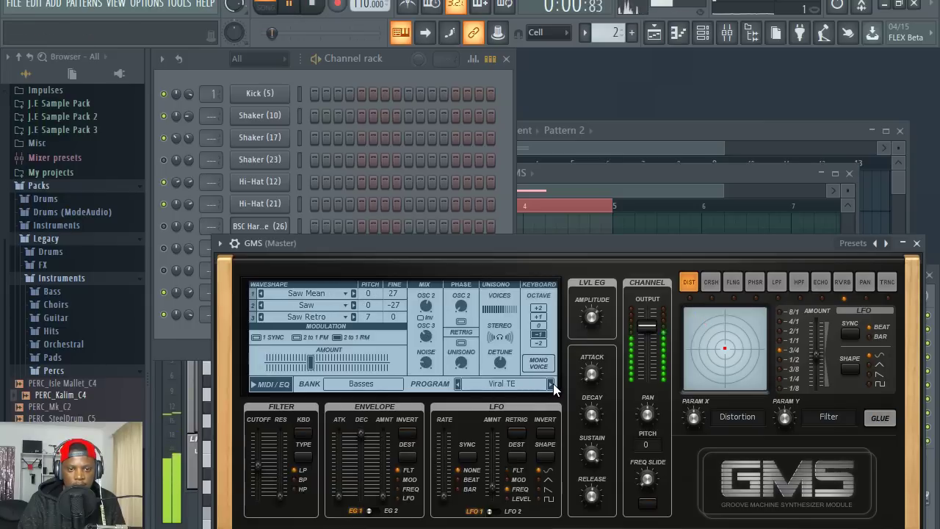
# - Move the GMS window clear of the channel rack and review the bass notes in the piano roll
pyautogui.moveTo(332, 242); pyautogui.dragTo(378, 321)
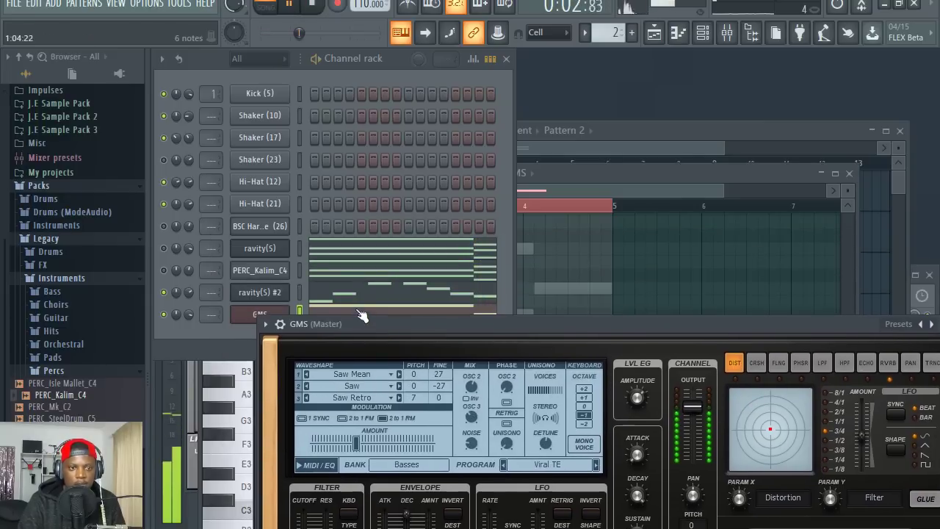
pyautogui.click(360, 314)
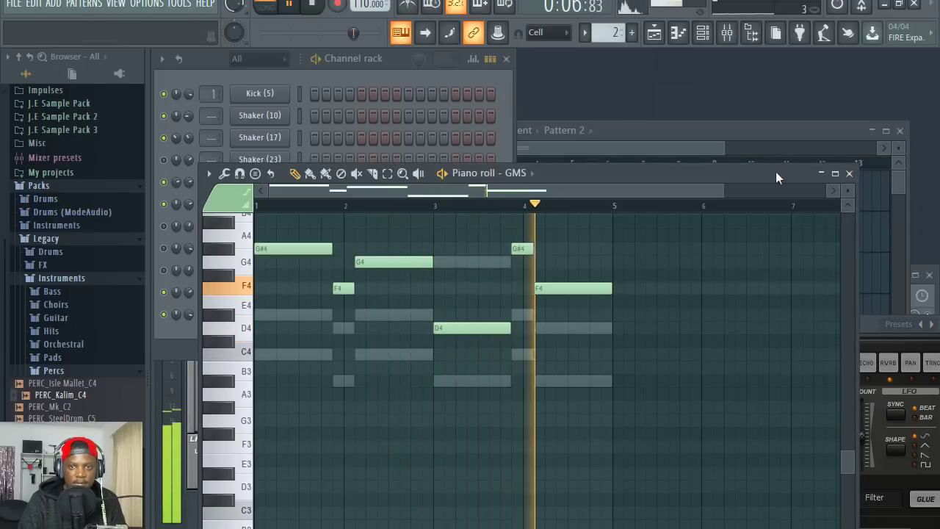
pyautogui.click(849, 173)
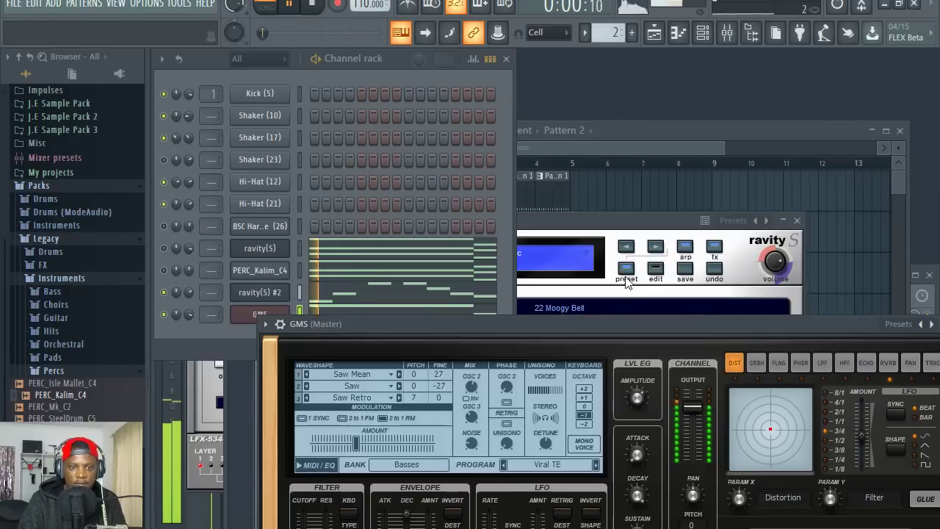
pyautogui.moveTo(613, 330); pyautogui.dragTo(580, 310)
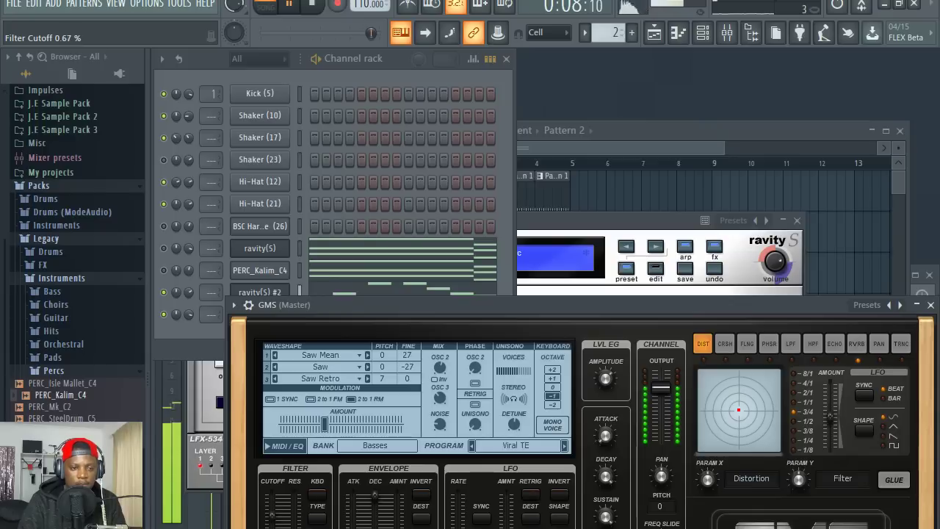
# - Reopen the GMS piano roll and raise the short F4 note to B4 and the following G4 note to C5
pyautogui.click(500, 263)
pyautogui.click(443, 312)
pyautogui.press('space')
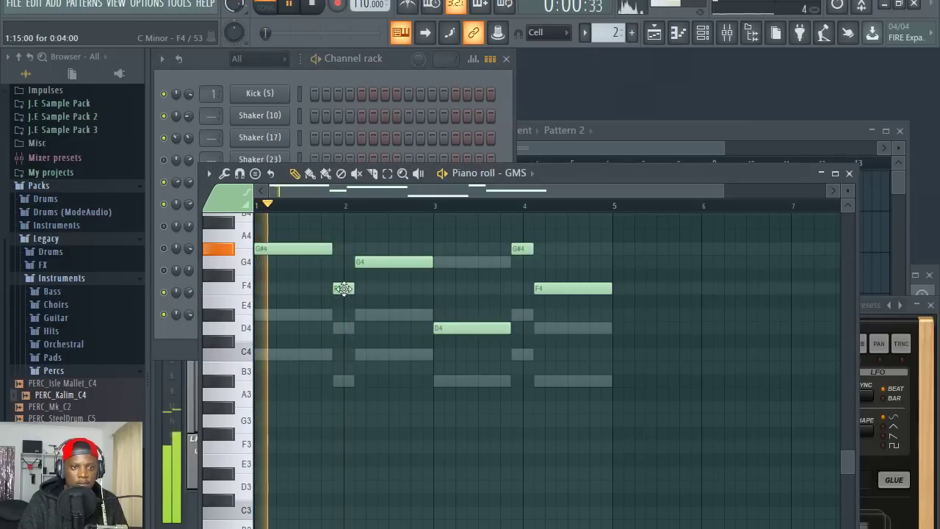
pyautogui.moveTo(344, 288); pyautogui.dragTo(345, 222)
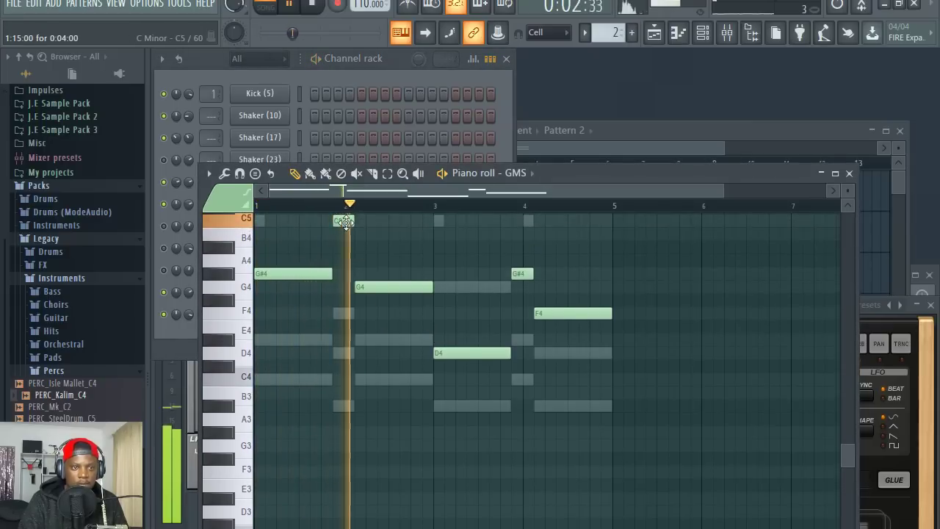
pyautogui.moveTo(379, 287); pyautogui.dragTo(383, 217)
pyautogui.scroll(4, 390, 269)
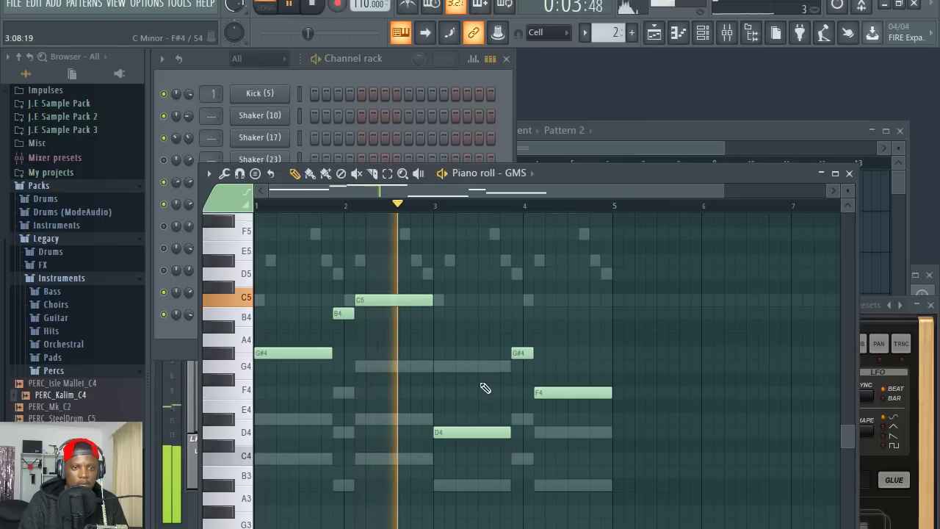
# - Raise the bar 3 D4 note to G4, lower the short B4 note to A#4, and return to the channel rack
pyautogui.moveTo(459, 433); pyautogui.dragTo(458, 365)
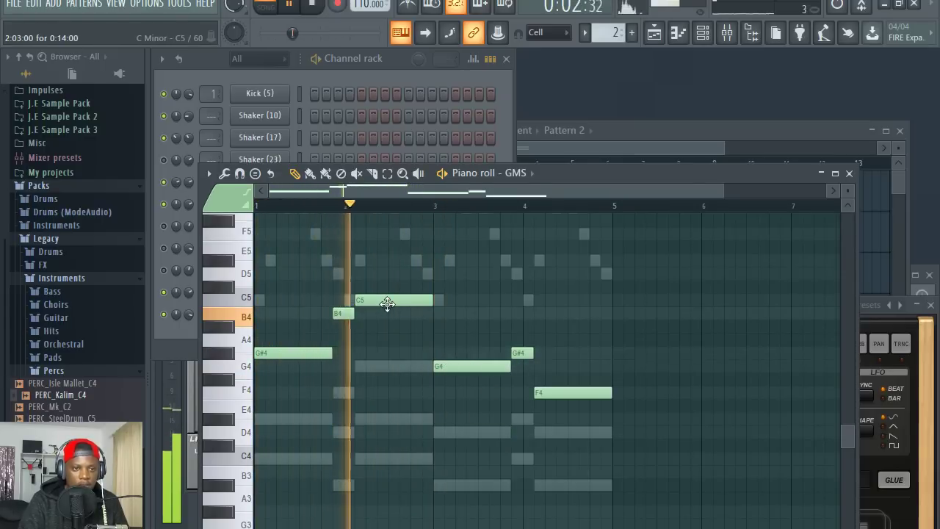
pyautogui.moveTo(340, 313); pyautogui.dragTo(341, 325)
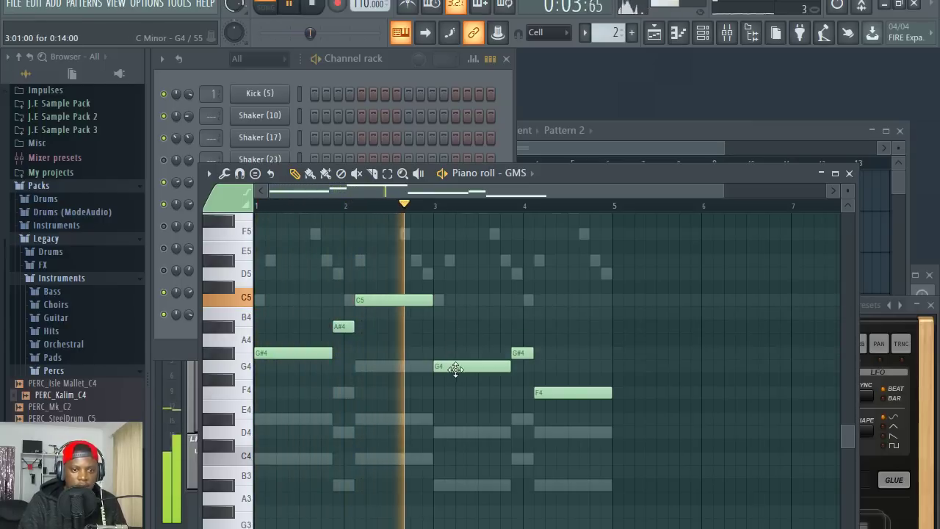
pyautogui.moveTo(522, 353)
pyautogui.mouseDown()
pyautogui.moveTo(524, 300)
pyautogui.moveTo(524, 356)
pyautogui.mouseUp()
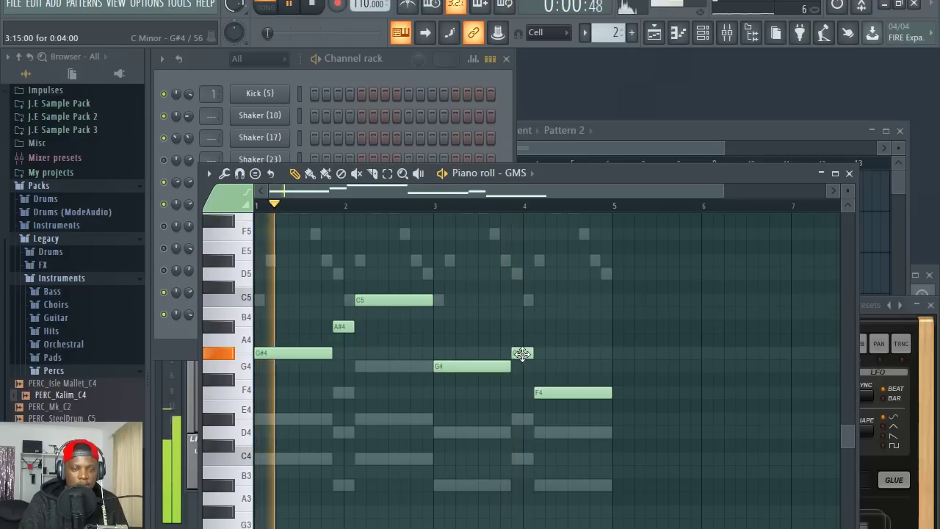
pyautogui.click(388, 72)
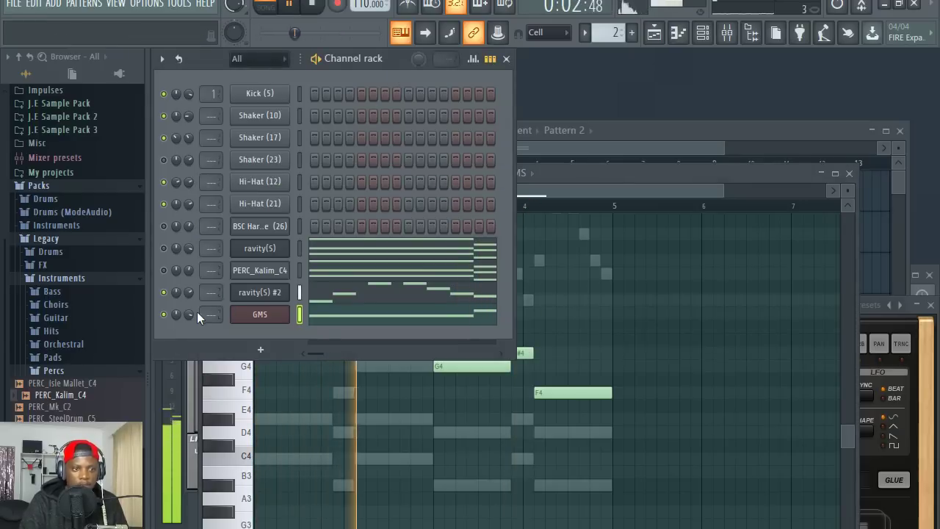
# - Raise the long F4 bass note in bar 4 of the GMS piano roll to A#4
pyautogui.click(579, 179)
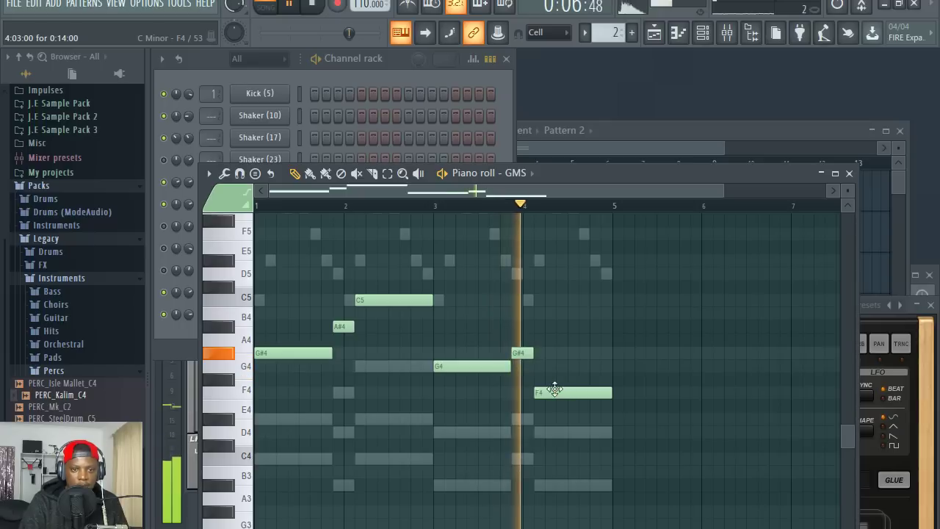
pyautogui.press('space')
pyautogui.moveTo(550, 397); pyautogui.dragTo(552, 351)
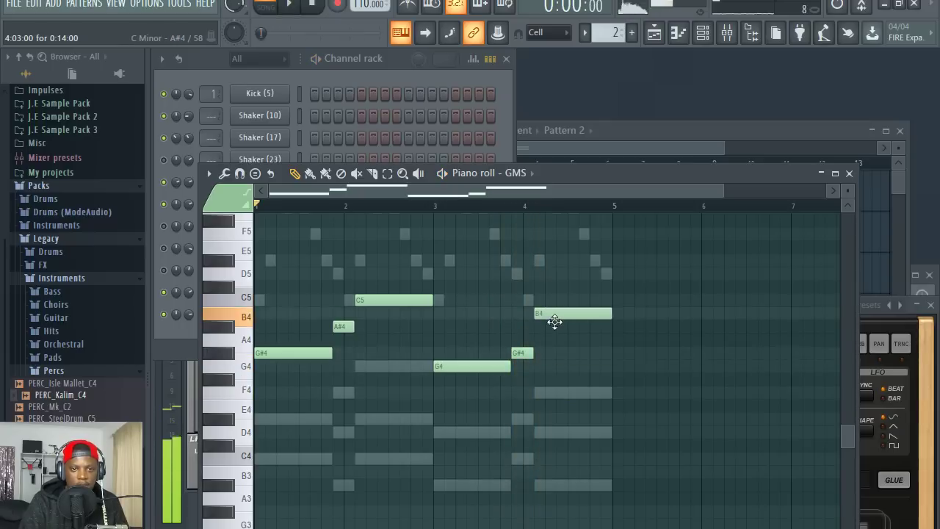
pyautogui.scroll(-2, 386, 207)
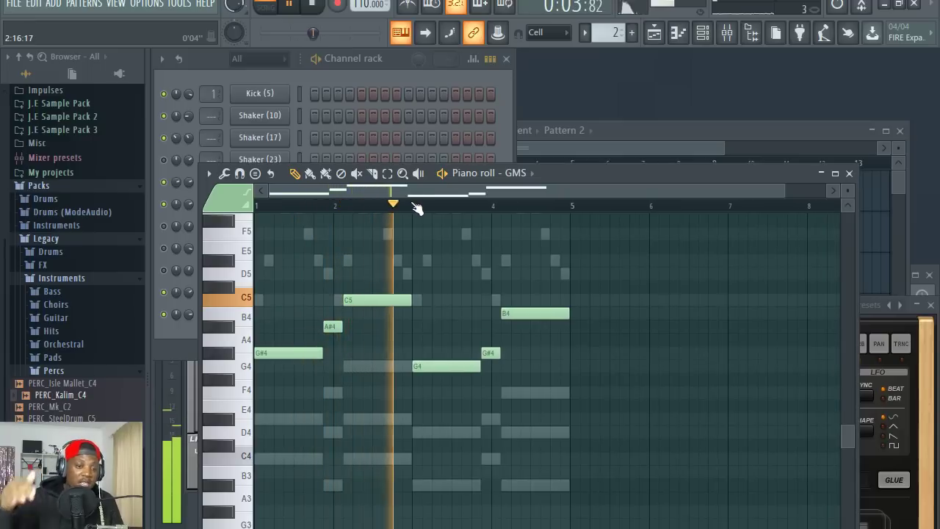
pyautogui.scroll(1, 387, 206)
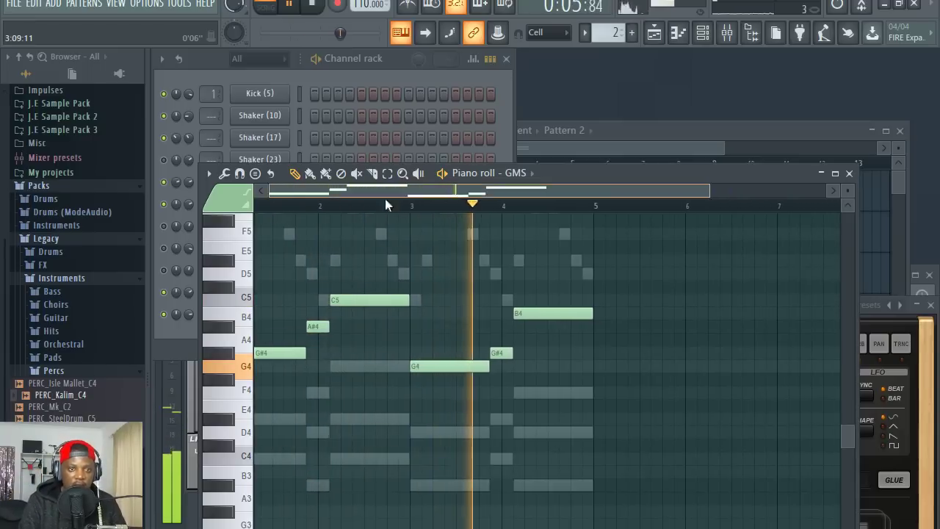
pyautogui.moveTo(551, 313); pyautogui.dragTo(561, 326)
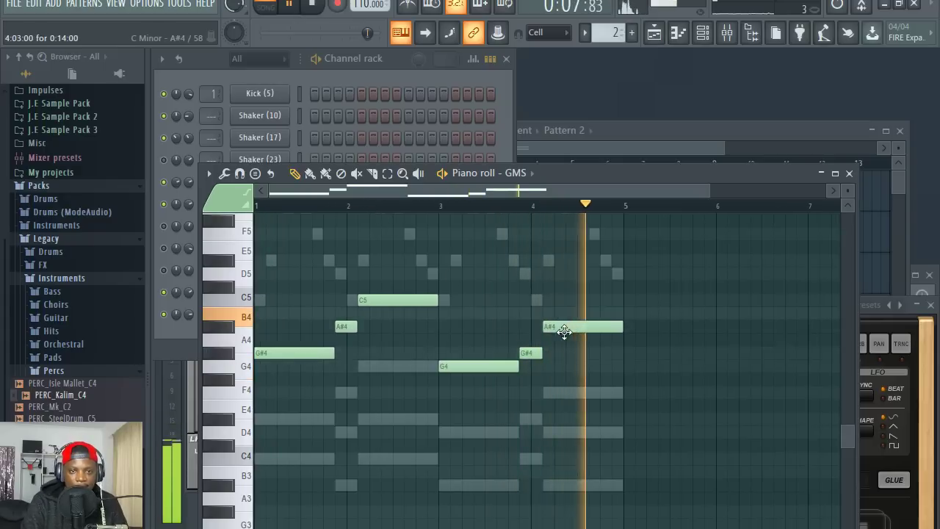
pyautogui.click(442, 205)
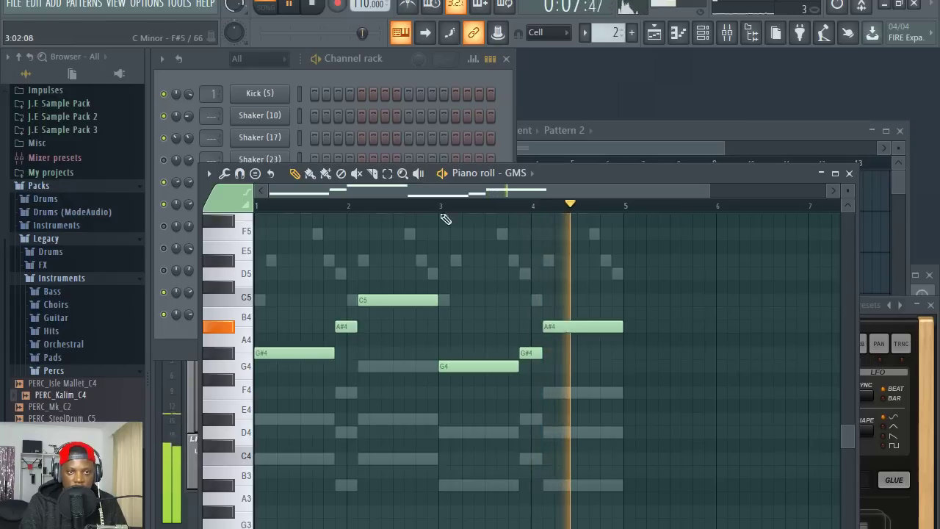
# - Unmute all silenced channels, including Shaker (23), and move the Playlist window lower on the workspace
pyautogui.click(166, 235)
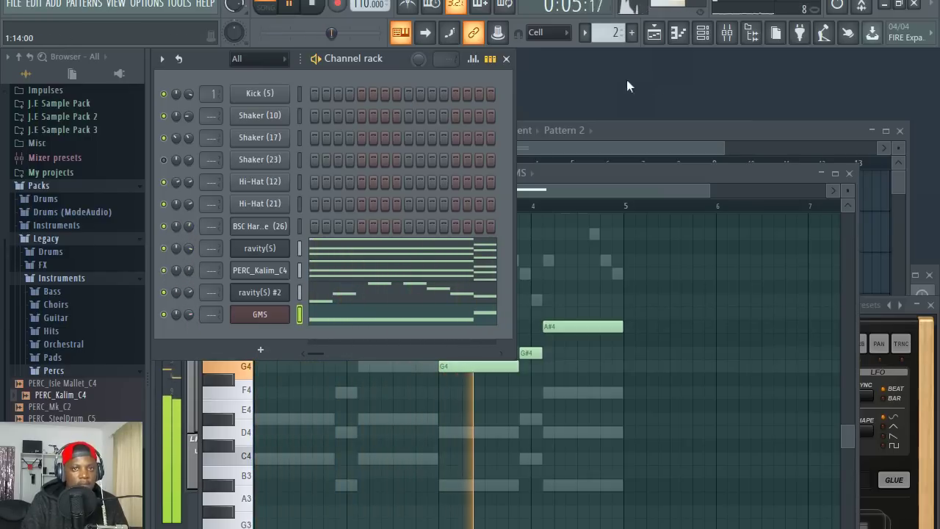
pyautogui.click(656, 35)
pyautogui.moveTo(619, 130); pyautogui.dragTo(614, 196)
pyautogui.click(170, 163)
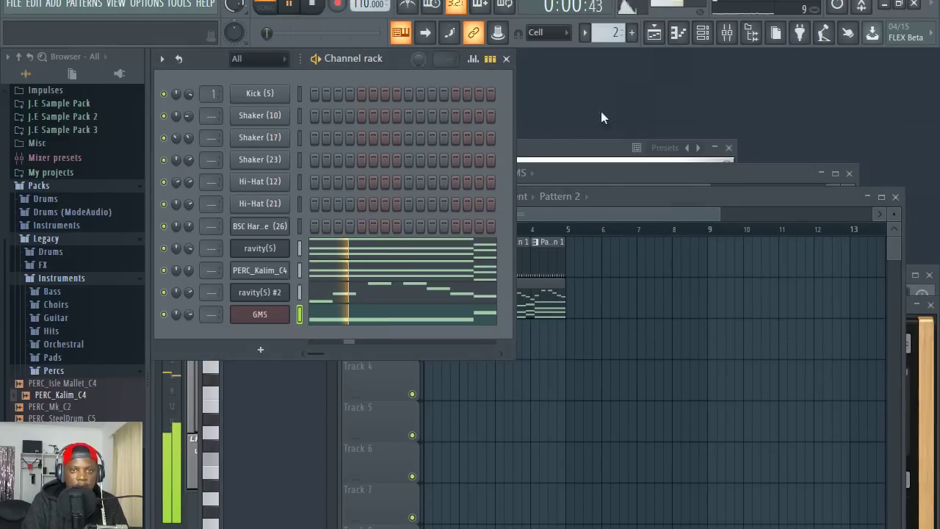
# - Increase the Playlist track height slightly and switch playback from pattern to song mode
pyautogui.click(616, 198)
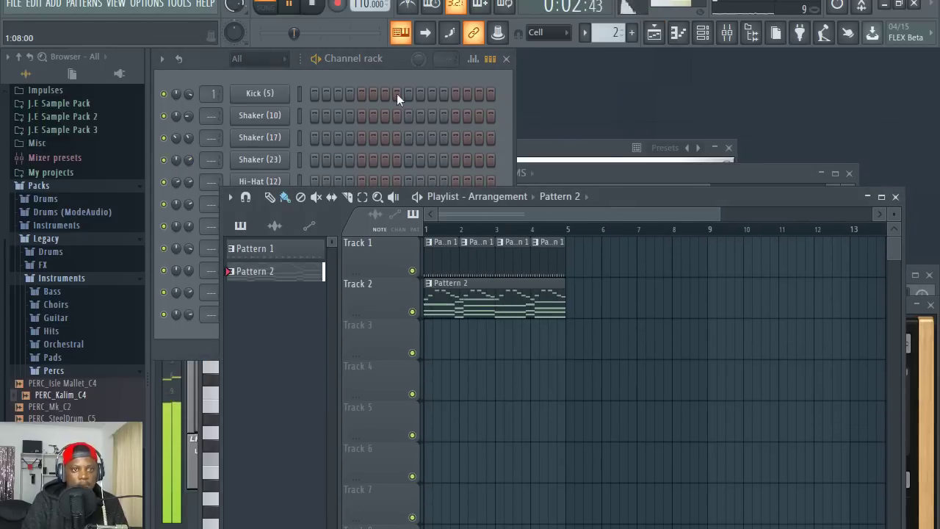
pyautogui.click(356, 84)
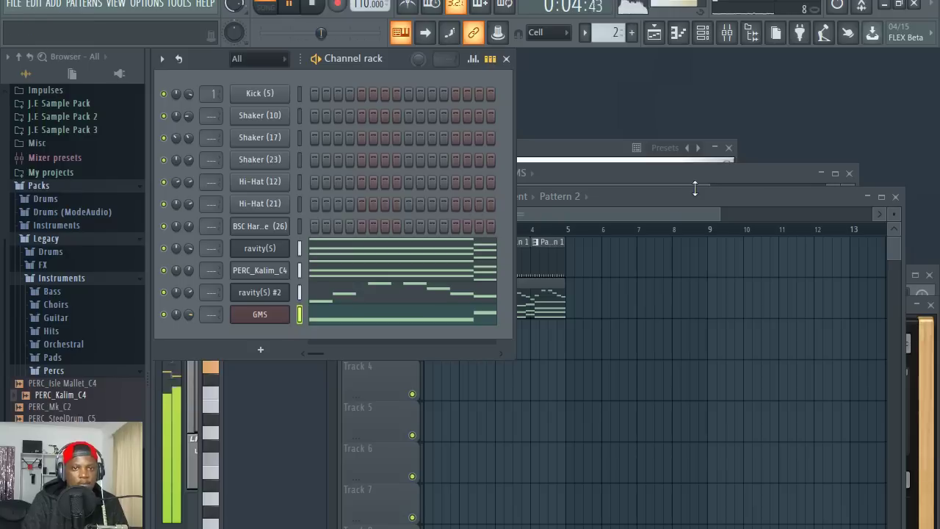
pyautogui.click(663, 204)
pyautogui.moveTo(900, 218); pyautogui.dragTo(900, 202)
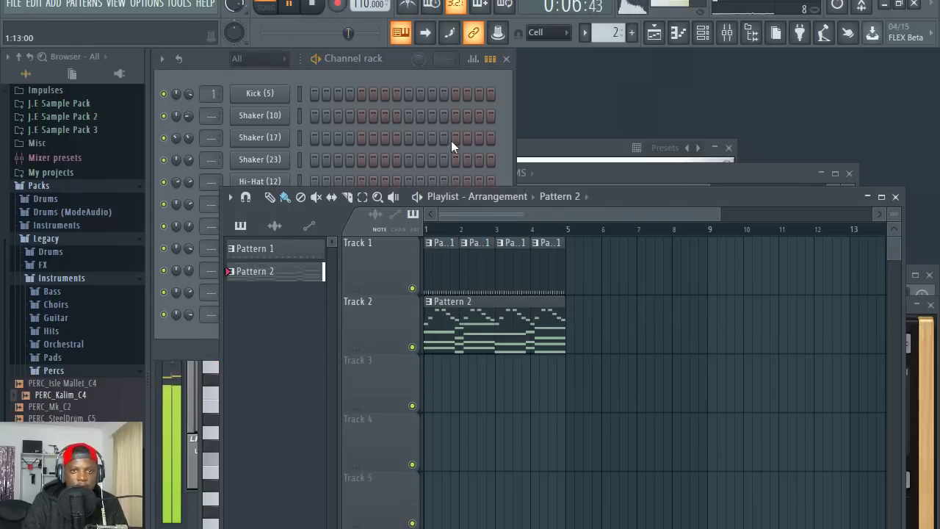
pyautogui.click(350, 58)
pyautogui.click(266, 7)
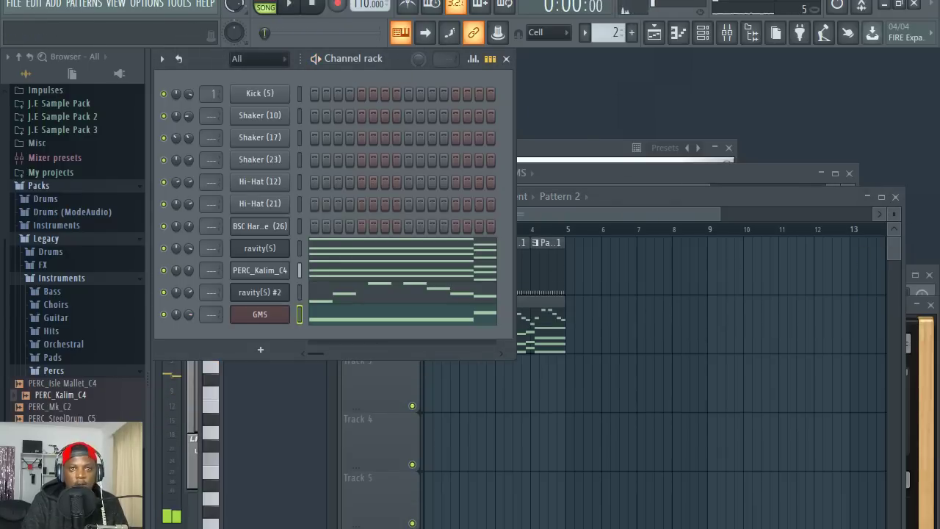
# - Start song playback and open Pattern 1 from its Playlist clip, then bring its drum steps forward in the channel rack
pyautogui.moveTo(690, 174); pyautogui.dragTo(692, 182)
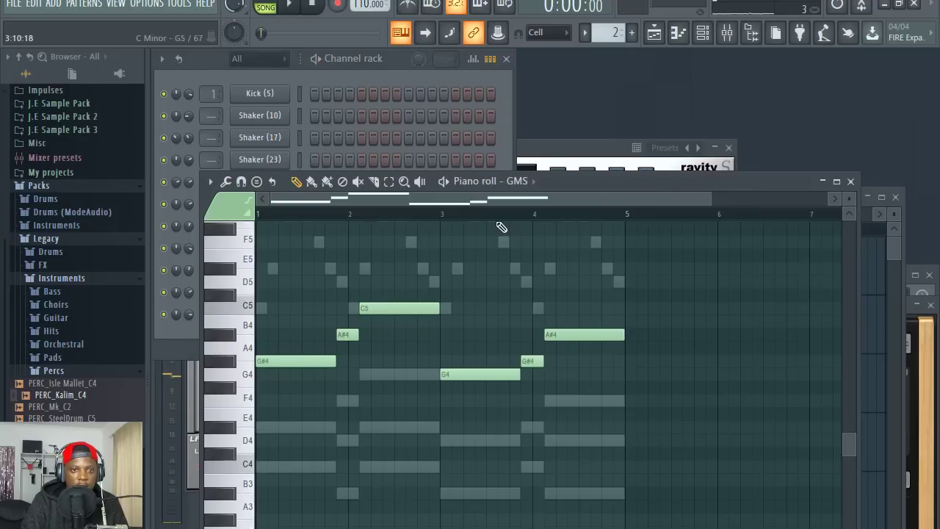
pyautogui.click(899, 229)
pyautogui.scroll(-1, 571, 246)
pyautogui.press('space')
pyautogui.scroll(1, 507, 282)
pyautogui.doubleClick(483, 282)
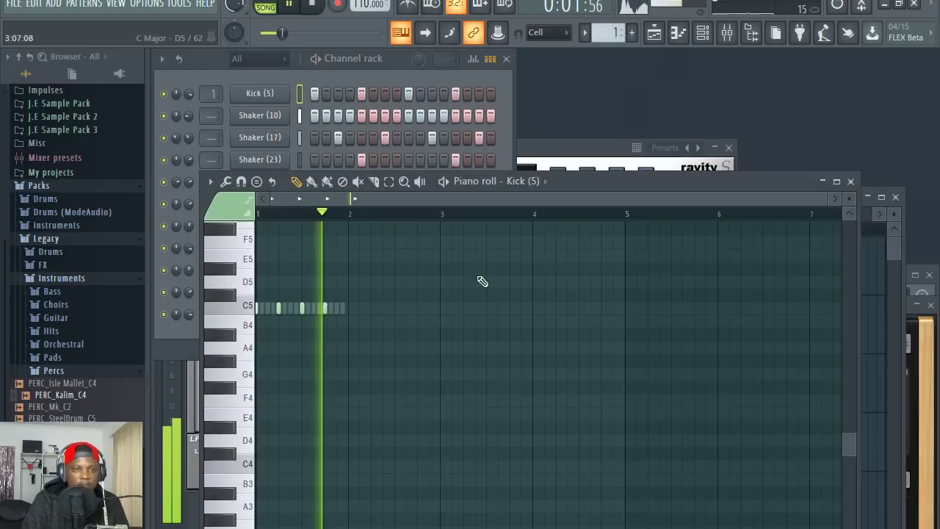
pyautogui.click(389, 71)
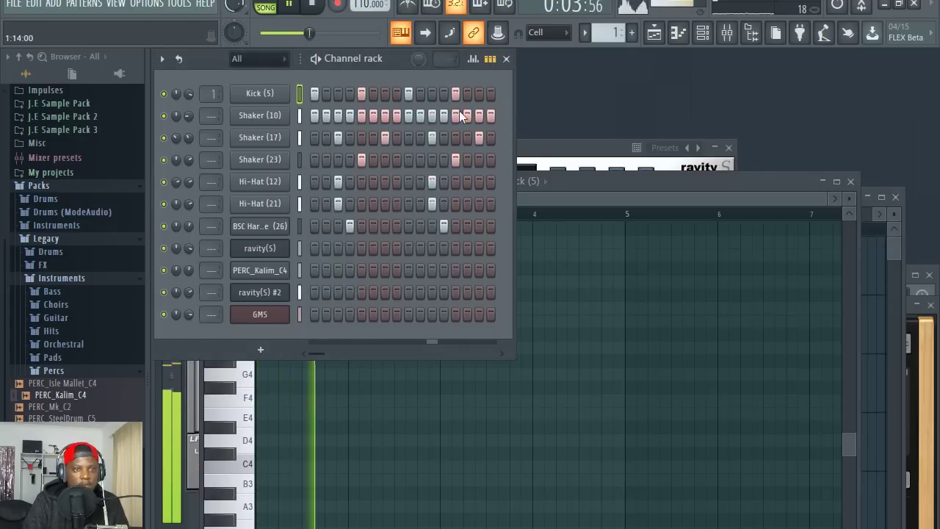
# - Clear both BSC Hard Snare (26) steps, inspect the channel's sample settings, and stop playback
pyautogui.click(261, 228)
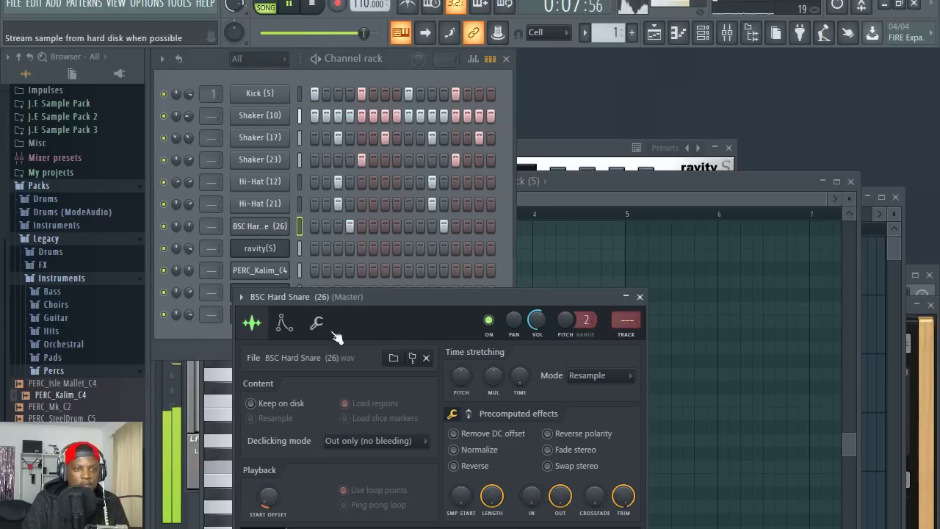
pyautogui.rightClick(347, 227)
pyautogui.rightClick(444, 226)
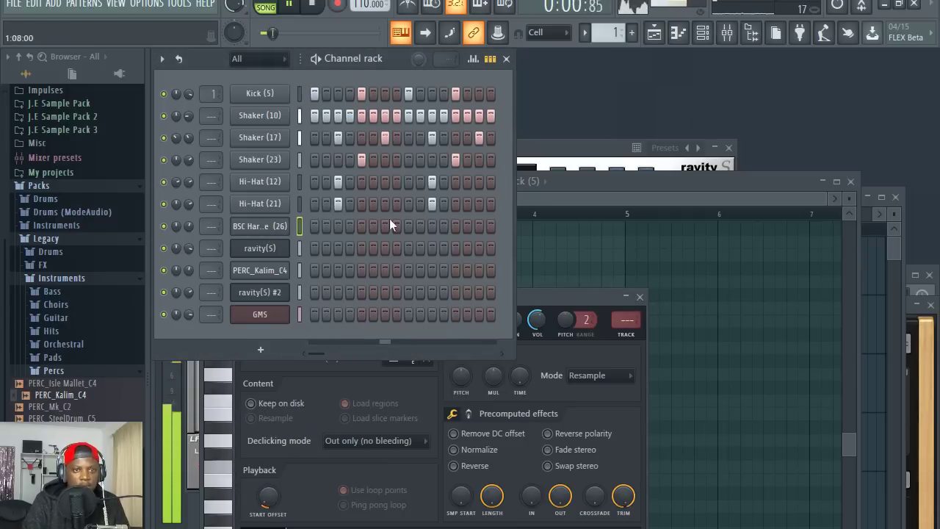
pyautogui.click(252, 232)
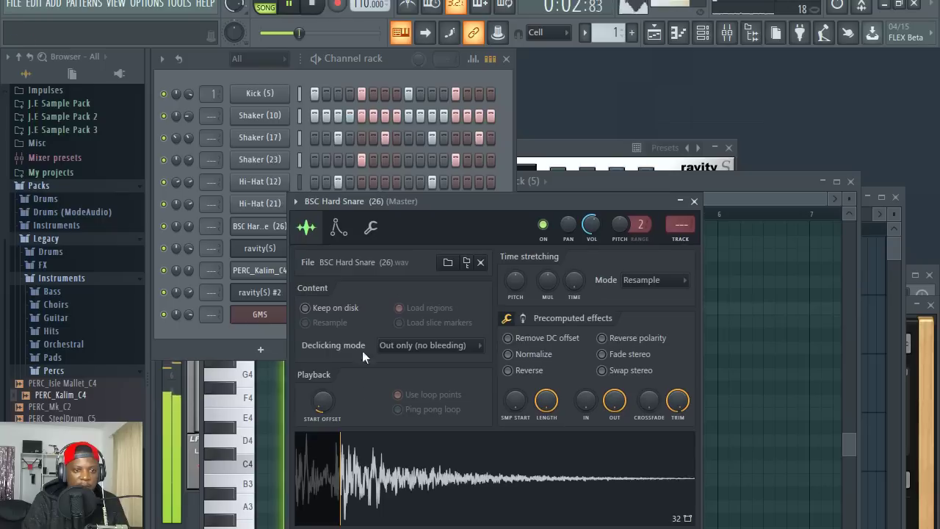
pyautogui.press('space')
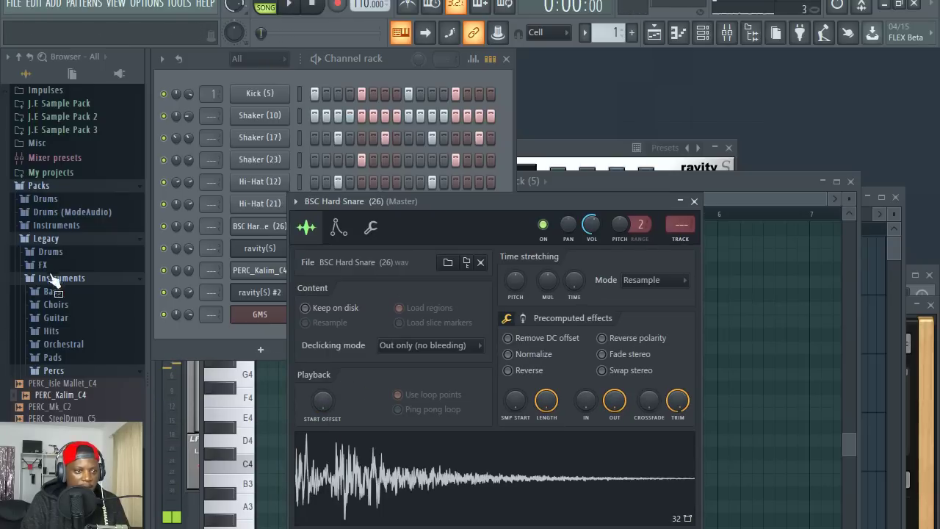
# - Replace the BSC Hard Snare (26) sample with RD_Snare_8 from the Legacy RealDrumkits folder and place hits on steps 5 and 13
pyautogui.click(86, 285)
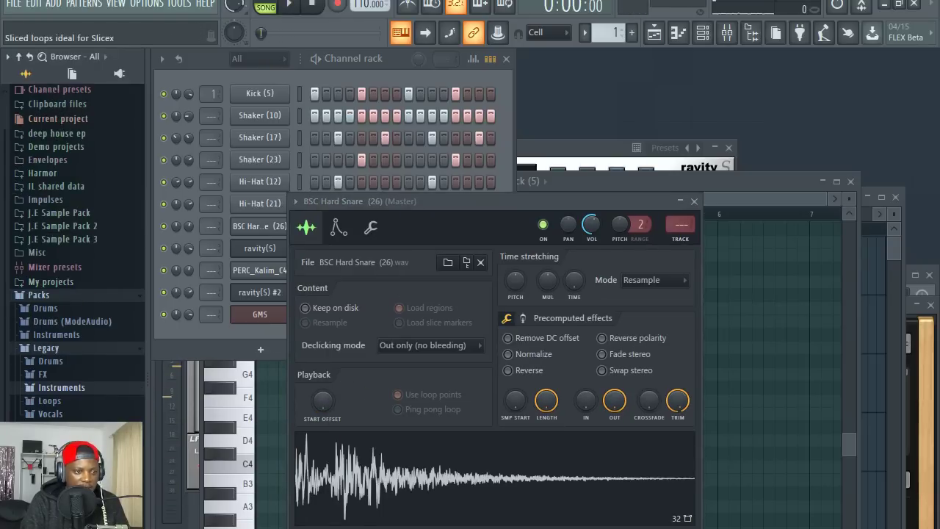
pyautogui.click(63, 363)
pyautogui.click(92, 417)
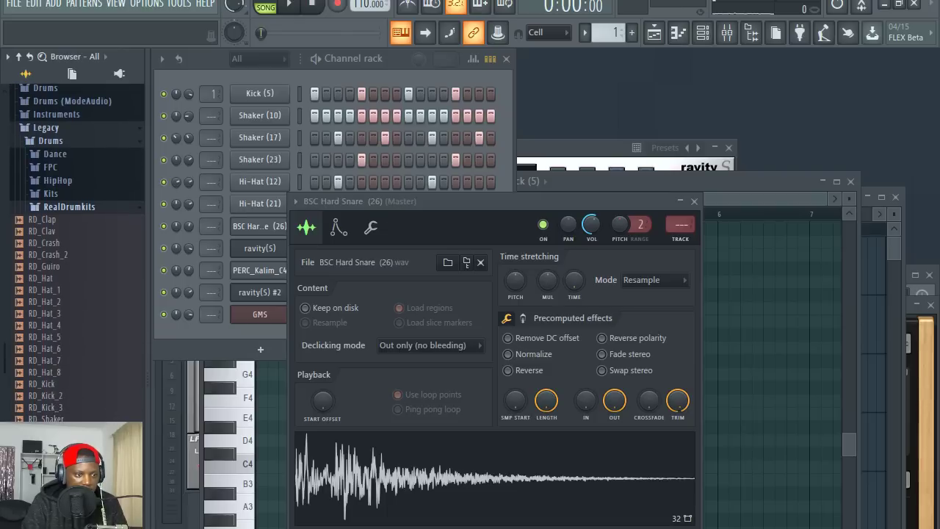
pyautogui.click(81, 455)
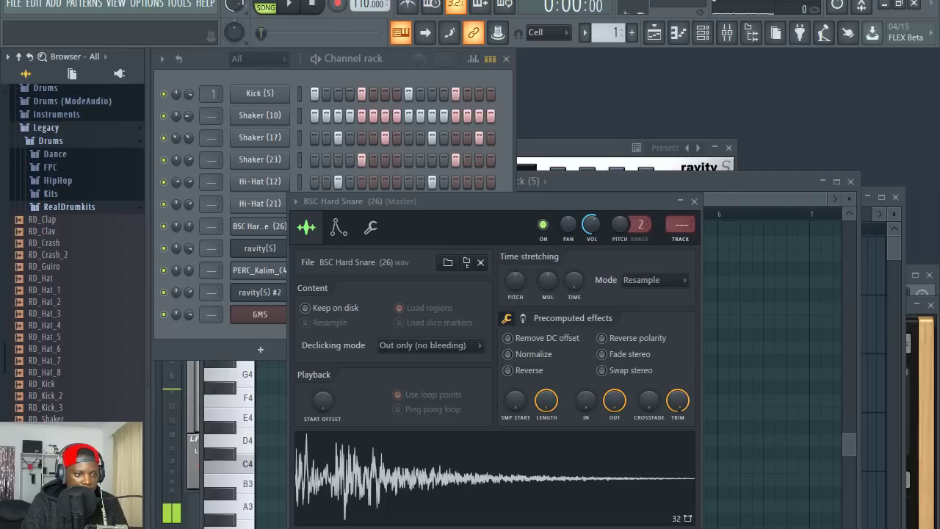
pyautogui.click(394, 61)
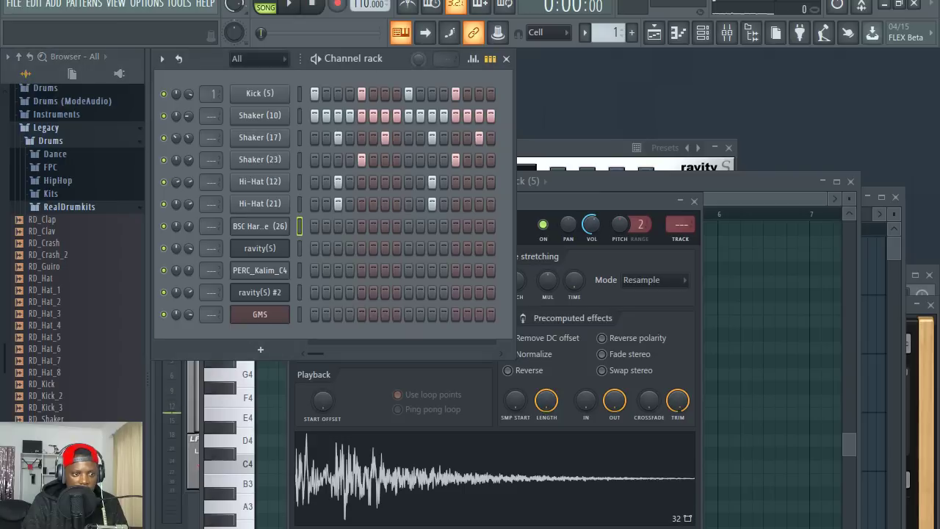
pyautogui.moveTo(81, 513); pyautogui.dragTo(263, 222)
pyautogui.click(455, 226)
# - Play the song and adjust the channel rack's main swing amount
pyautogui.press('space')
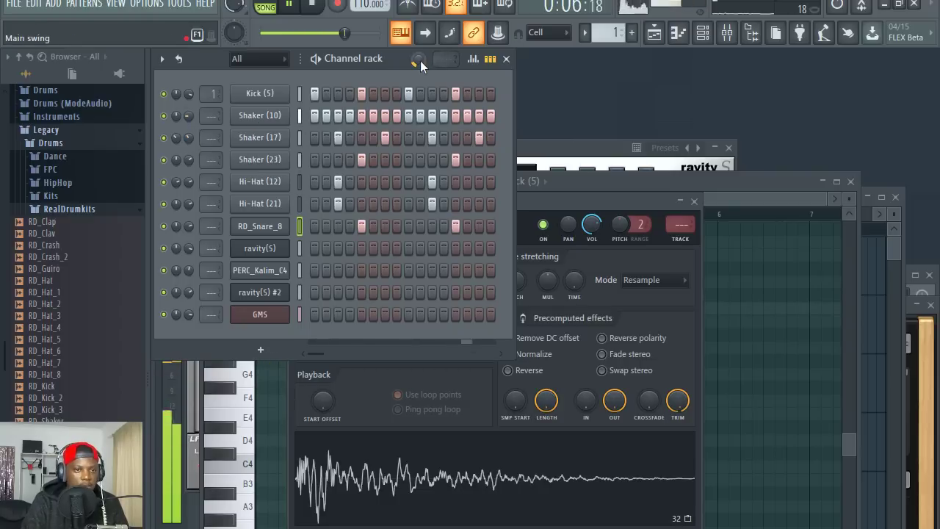
pyautogui.moveTo(421, 61); pyautogui.dragTo(421, 53)
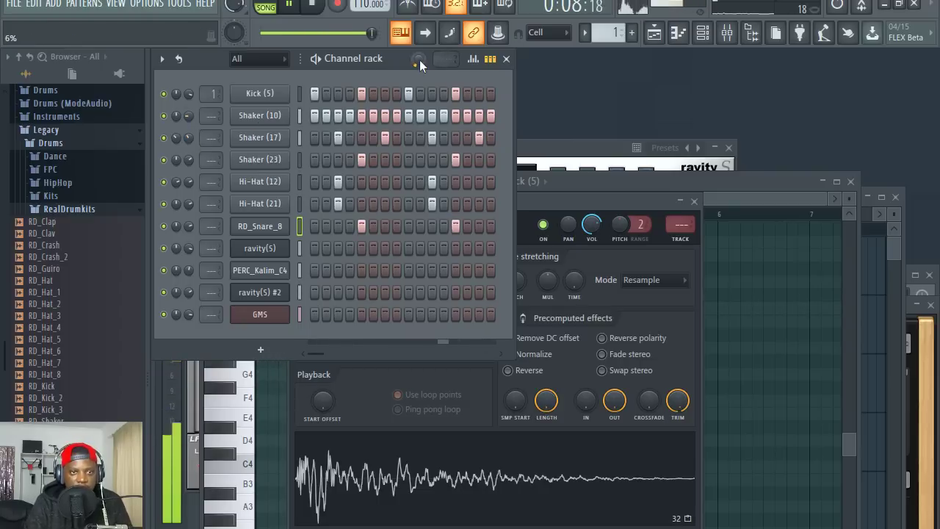
pyautogui.click(654, 32)
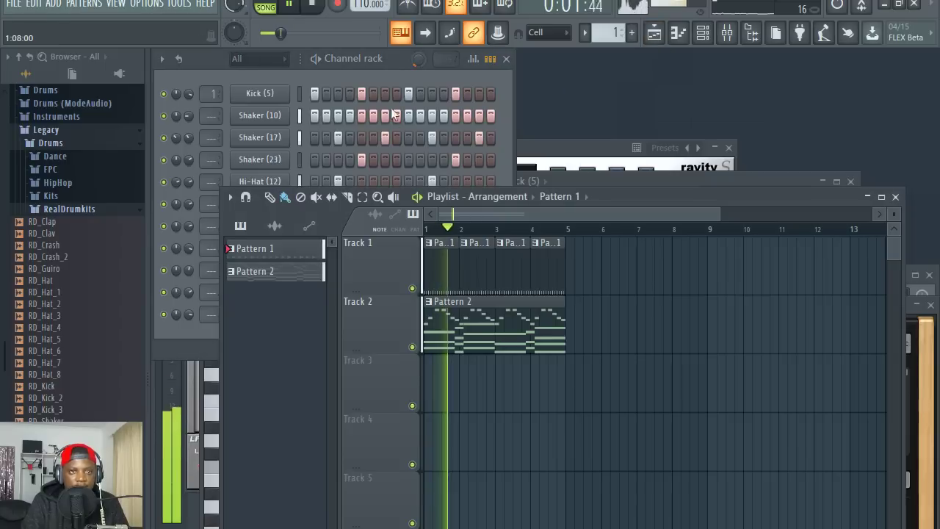
pyautogui.click(392, 66)
# - Review the four-bar arrangement in the Playlist against the drum steps during playback
pyautogui.click(669, 193)
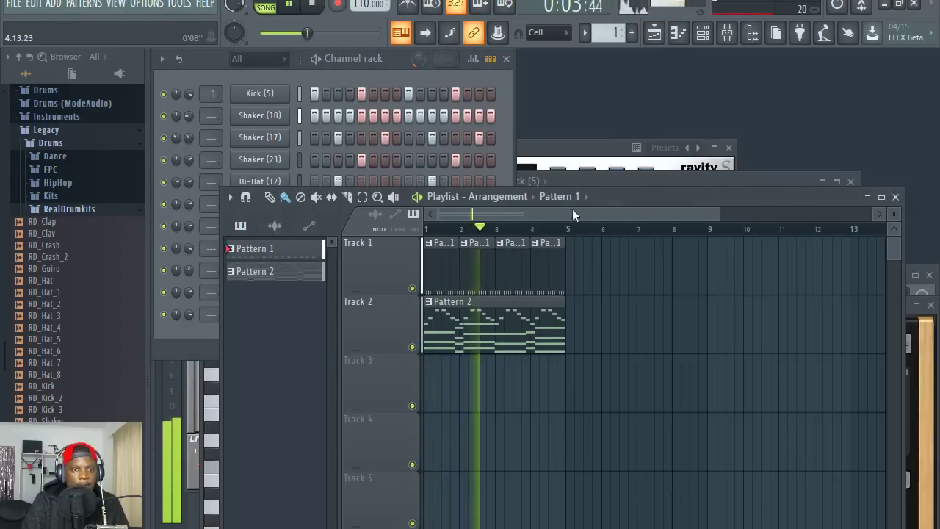
pyautogui.scroll(4, 505, 217)
pyautogui.scroll(2, 522, 220)
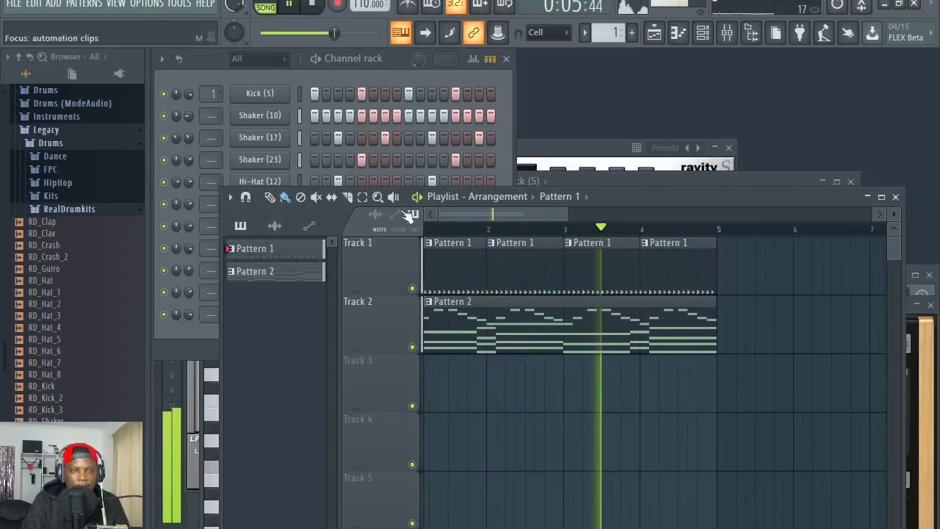
pyautogui.click(407, 72)
pyautogui.click(674, 198)
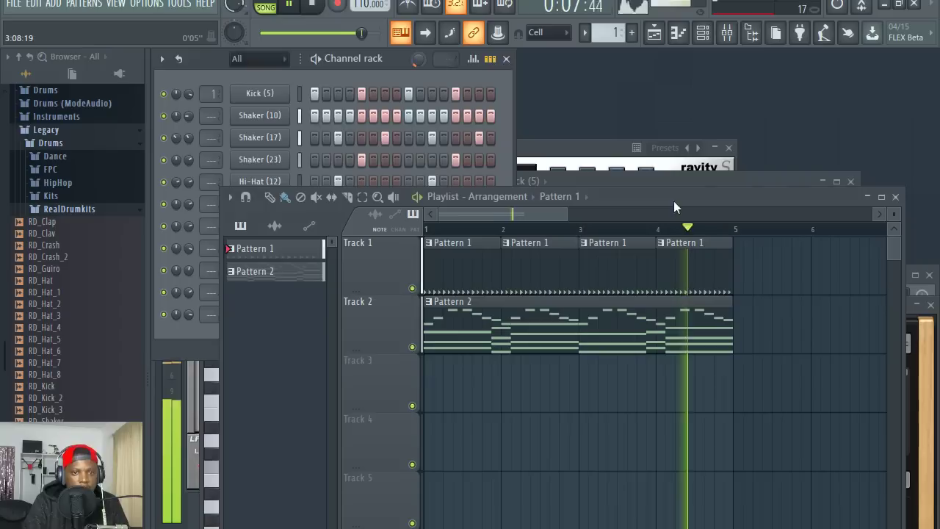
pyautogui.scroll(-1, 543, 214)
pyautogui.click(393, 61)
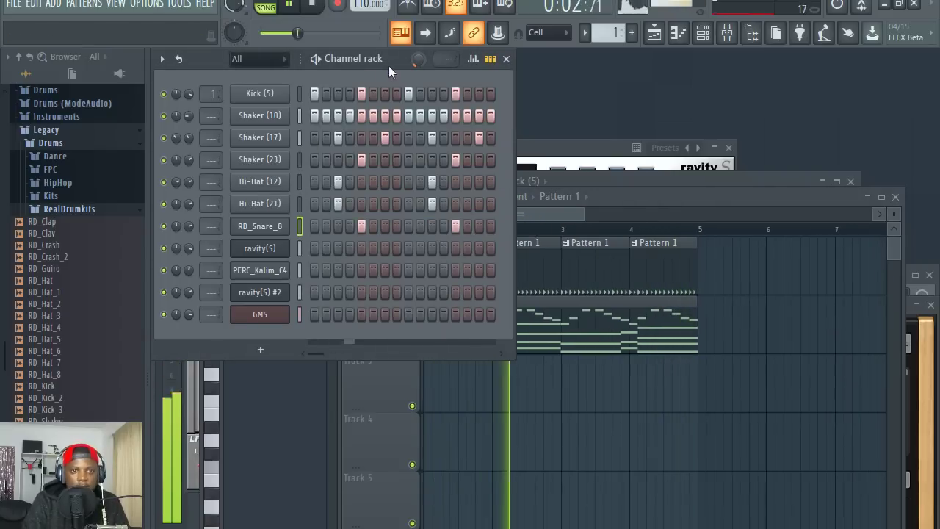
# - Move the Playlist window higher and enlarge its track height, leaving the channel rack in front
pyautogui.moveTo(657, 206); pyautogui.dragTo(624, 120)
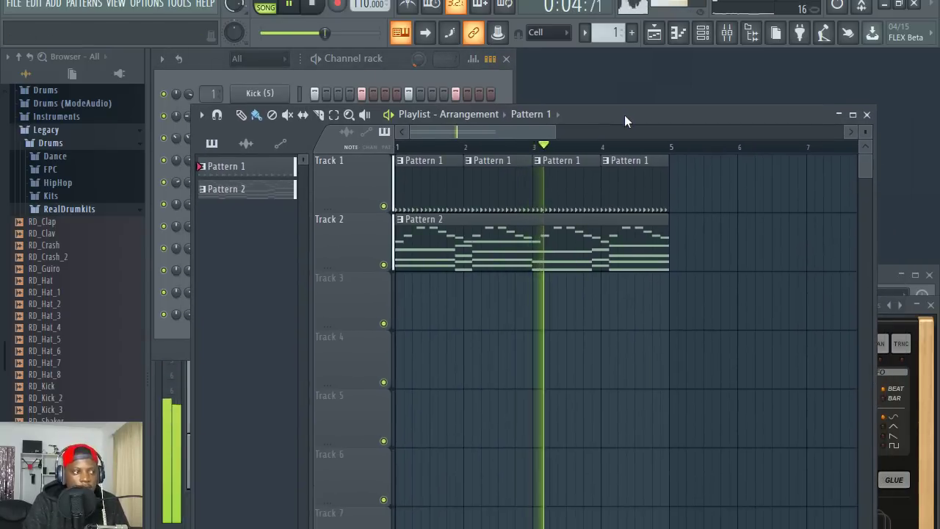
pyautogui.moveTo(869, 132); pyautogui.dragTo(869, 123)
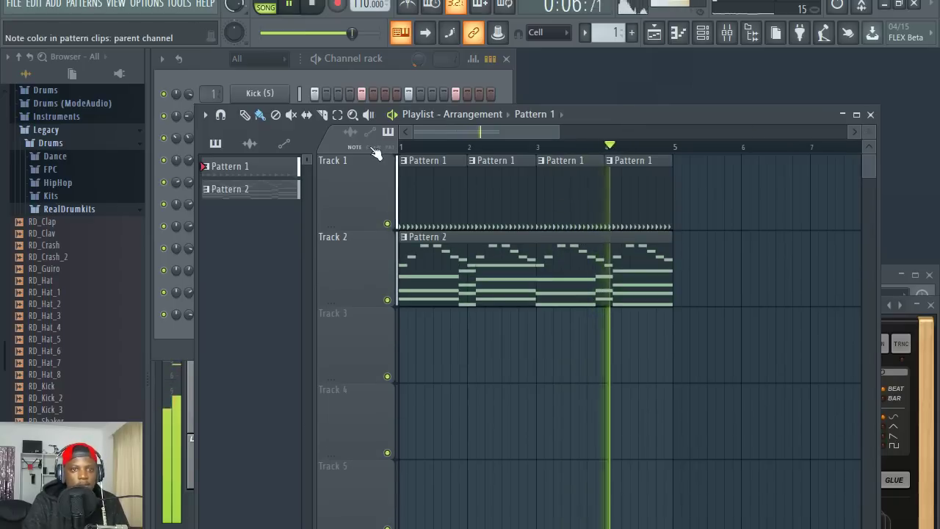
pyautogui.moveTo(614, 114); pyautogui.dragTo(620, 135)
pyautogui.click(388, 63)
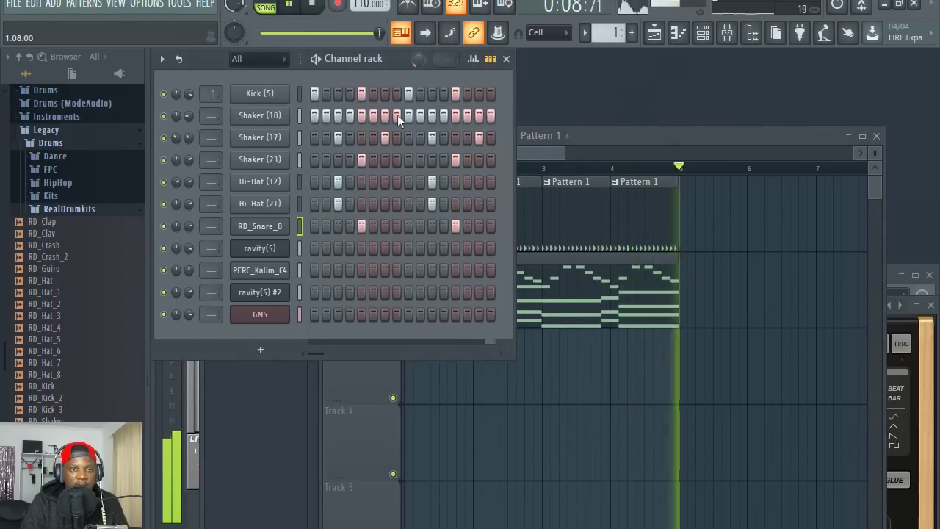
# - Open Pattern 2 from its Playlist clip and examine the ravity(S) chords in the piano roll
pyautogui.doubleClick(609, 304)
pyautogui.click(396, 73)
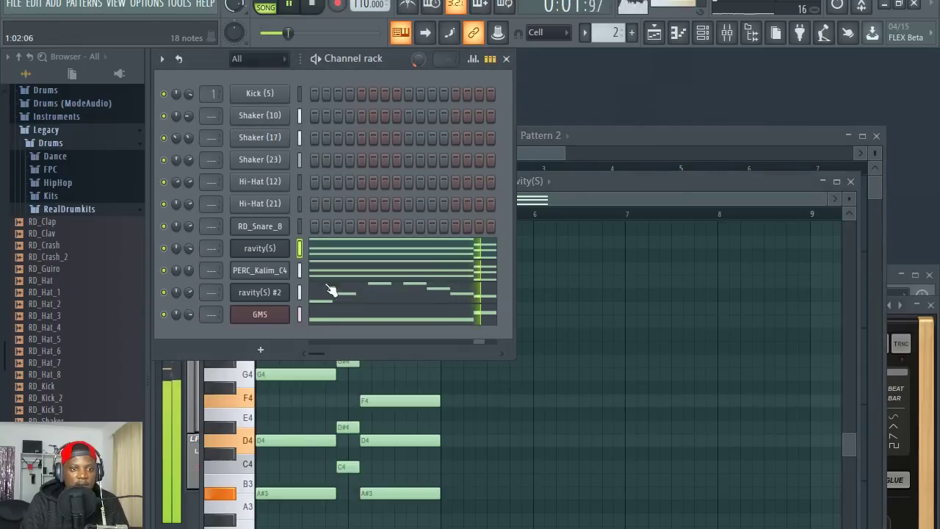
pyautogui.click(403, 263)
pyautogui.click(403, 263)
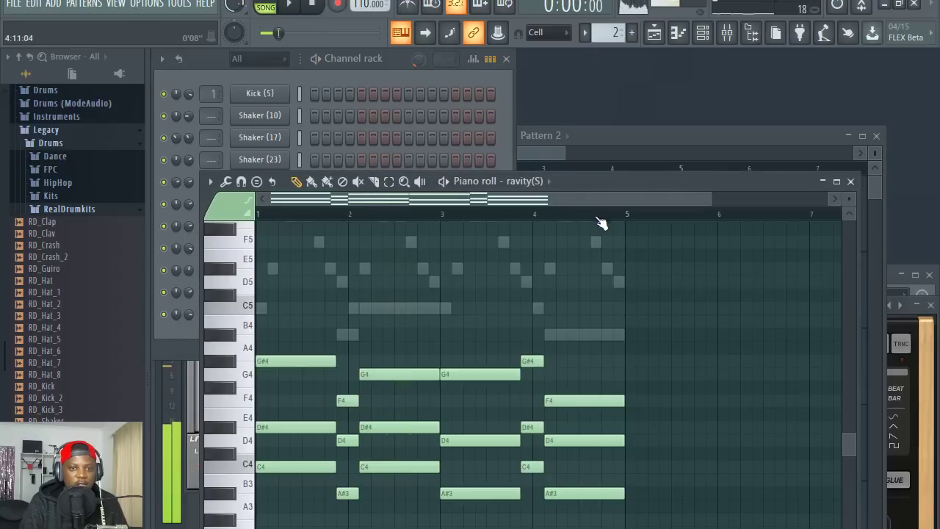
# - Stop the song and open the PERC_Kalim_C4 channel's piano roll to examine its chord notes across the four bars
pyautogui.press('space')
pyautogui.scroll(-2, 317, 284)
pyautogui.click(390, 74)
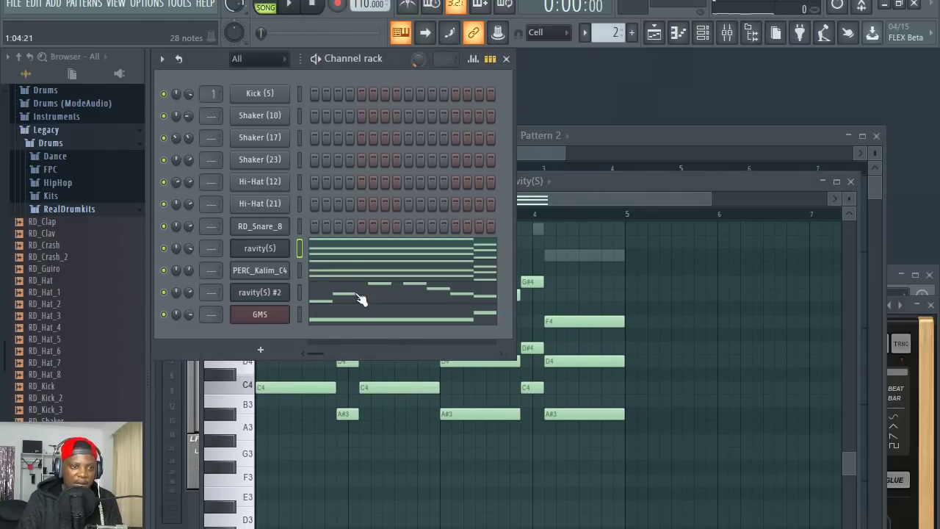
pyautogui.click(372, 271)
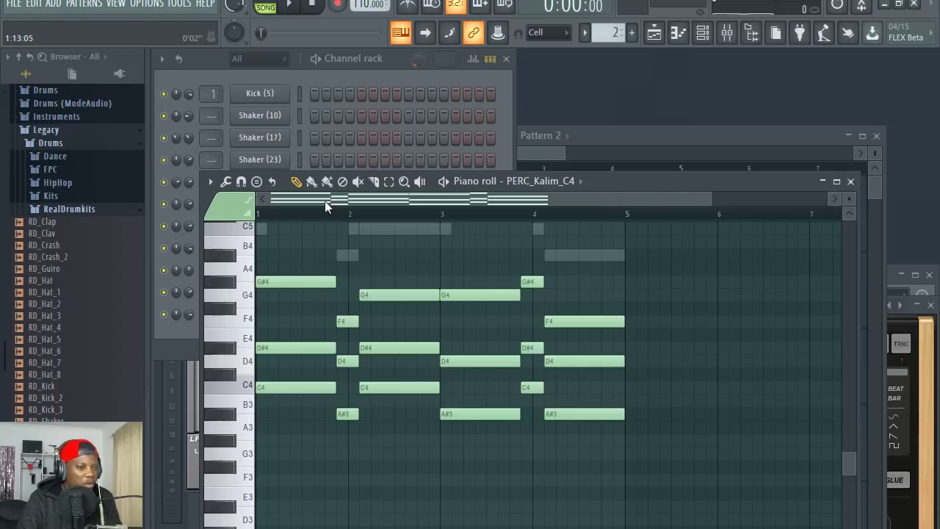
pyautogui.scroll(-1, 333, 230)
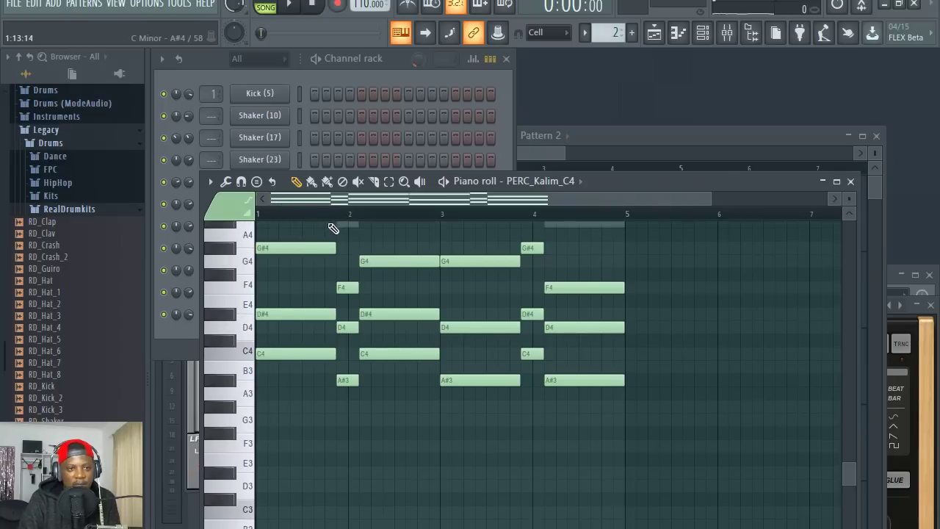
pyautogui.scroll(3, 323, 246)
pyautogui.scroll(2, 331, 204)
pyautogui.scroll(1, 330, 205)
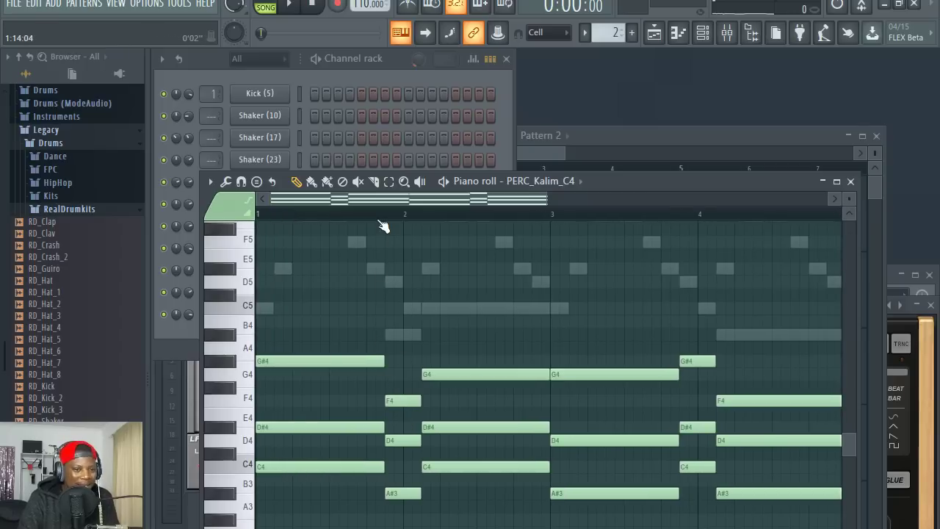
pyautogui.scroll(-2, 389, 214)
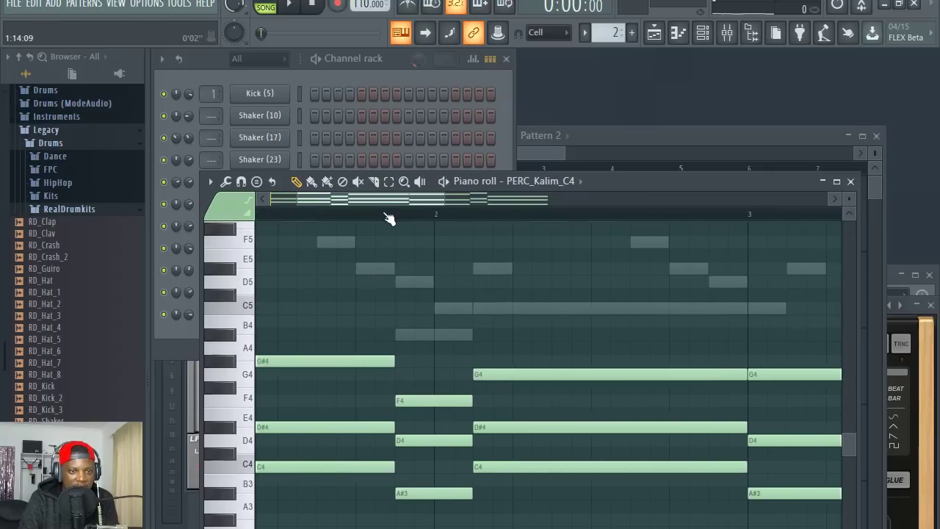
# - Switch playback to pattern mode and examine the short A#3, D4 and F4 chord around bar 2 by selecting and deselecting it
pyautogui.click(267, 6)
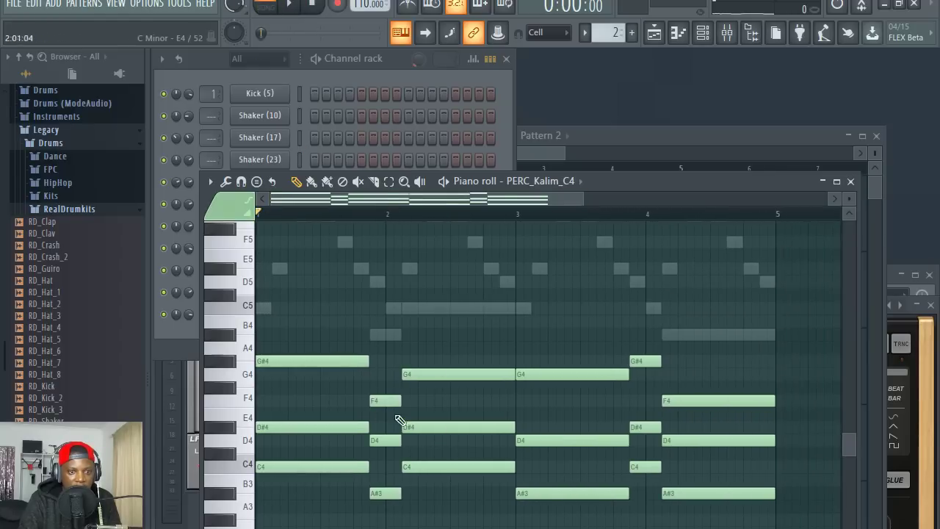
pyautogui.scroll(2, 342, 208)
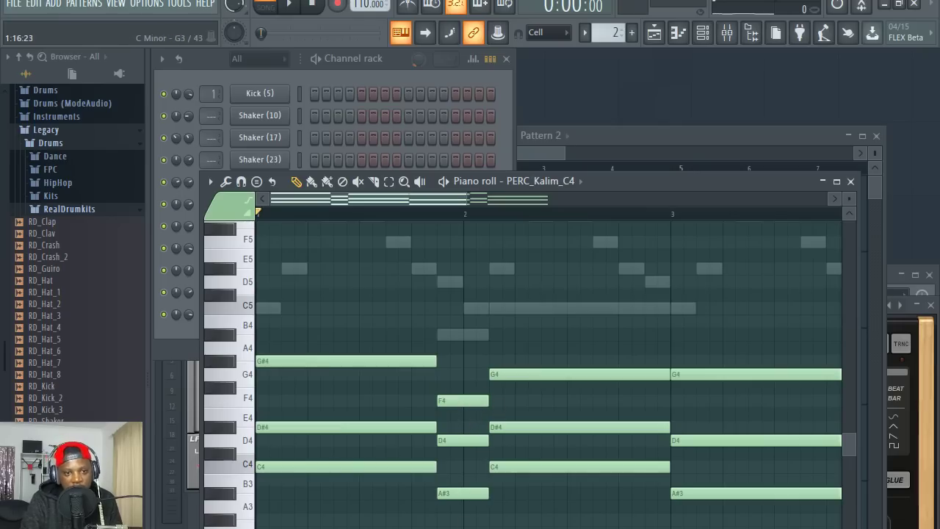
pyautogui.moveTo(460, 525); pyautogui.dragTo(454, 405)
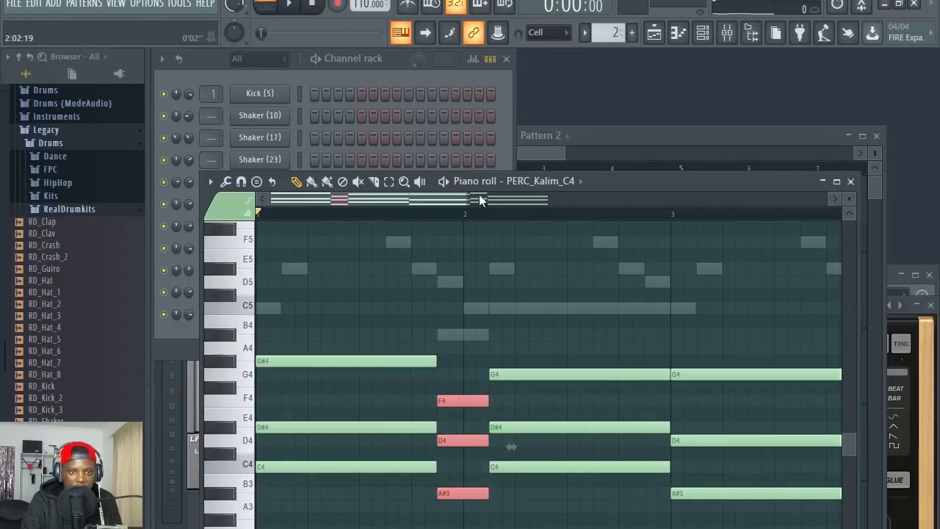
pyautogui.moveTo(482, 219); pyautogui.dragTo(289, 204)
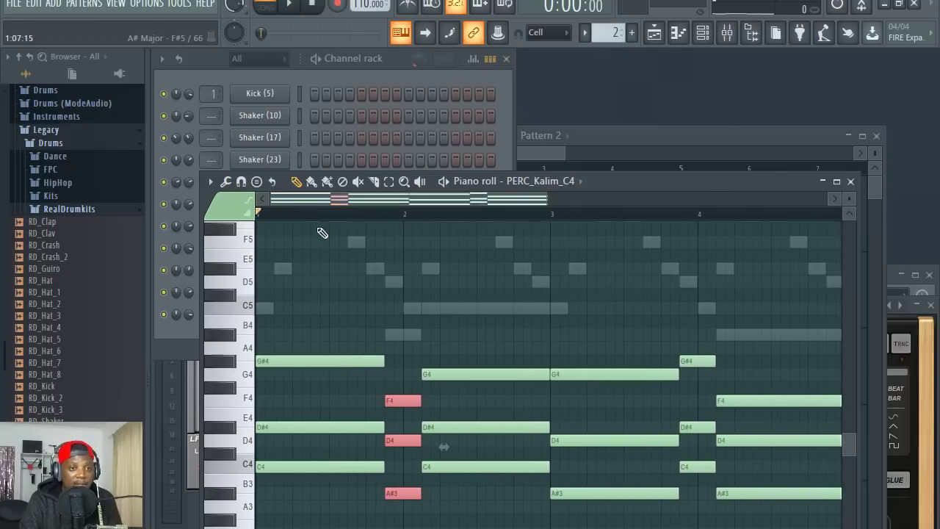
pyautogui.click(341, 253)
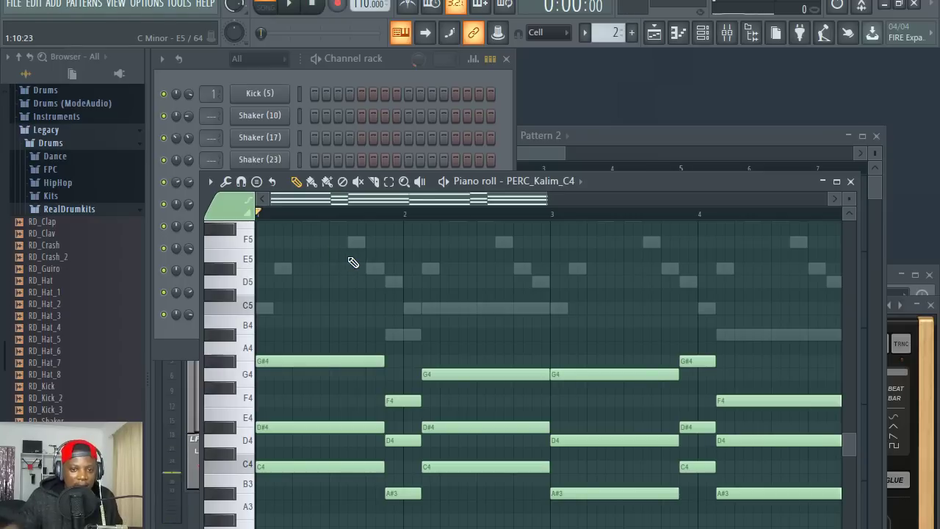
# - Play Pattern 2 while following the PERC_Kalim_C4 chords, bring the channel rack back to the front and stop playback
pyautogui.press('space')
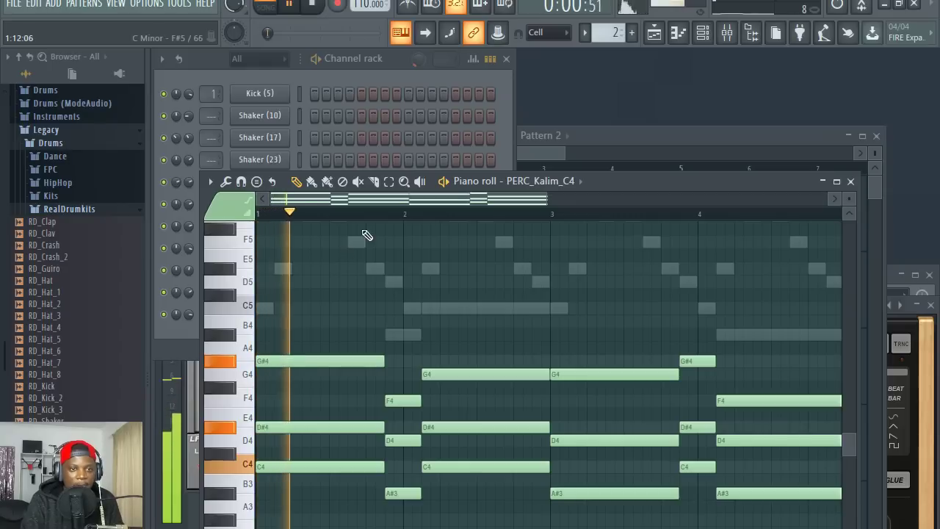
pyautogui.scroll(-1, 390, 270)
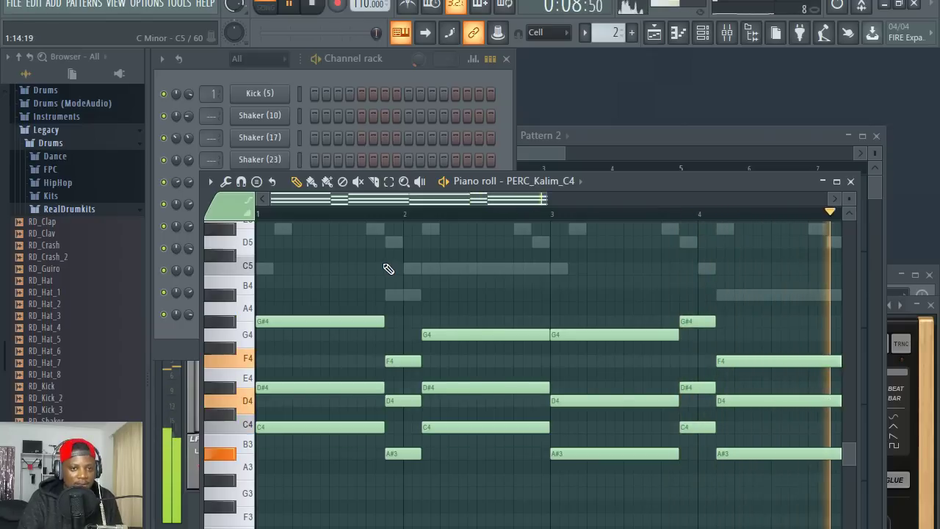
pyautogui.scroll(-2, 402, 219)
pyautogui.scroll(-1, 402, 220)
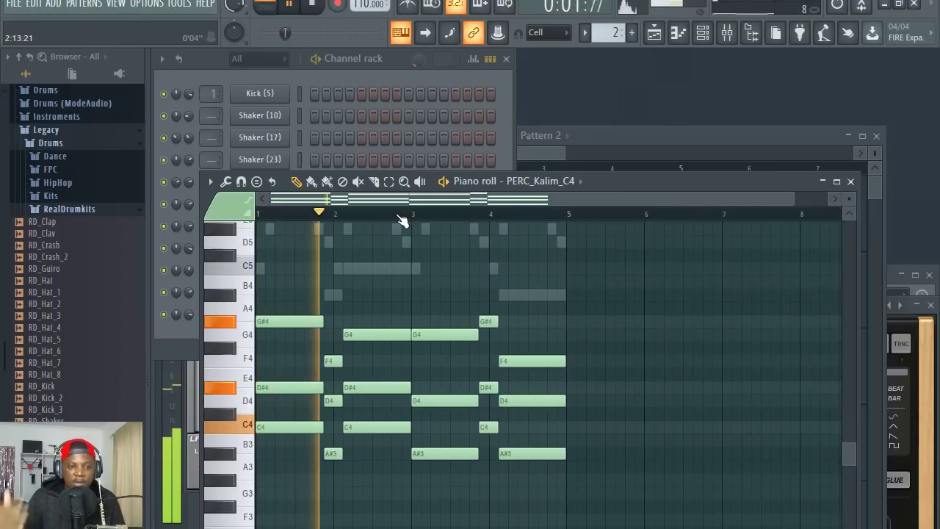
pyautogui.click(622, 135)
pyautogui.click(393, 69)
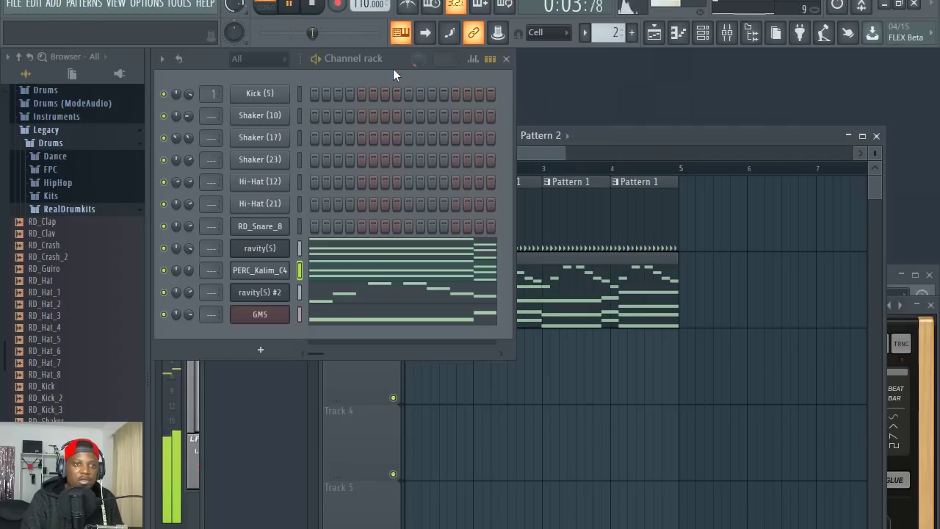
pyautogui.press('space')
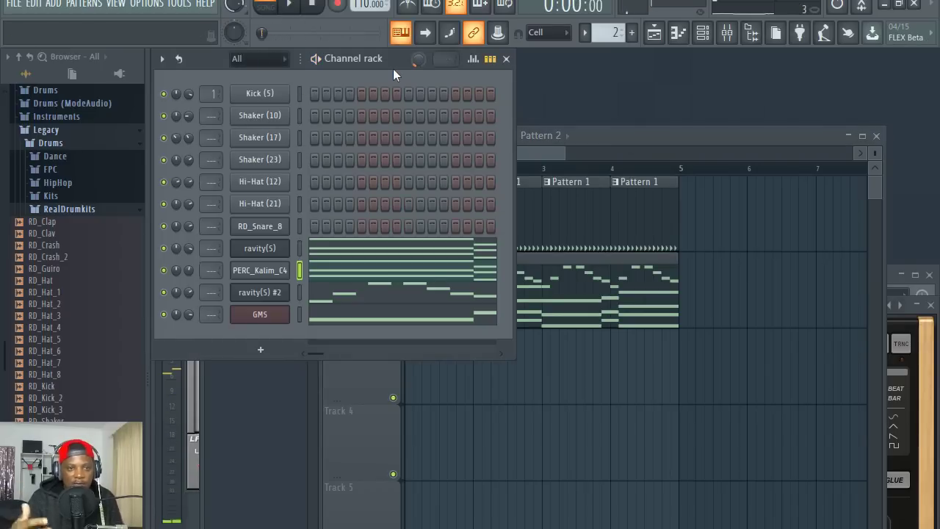
# - Examine the ravity(S) #2 melody notes in the piano roll, checking them against the channel rack, and close the piano roll
pyautogui.click(336, 297)
pyautogui.scroll(4, 331, 243)
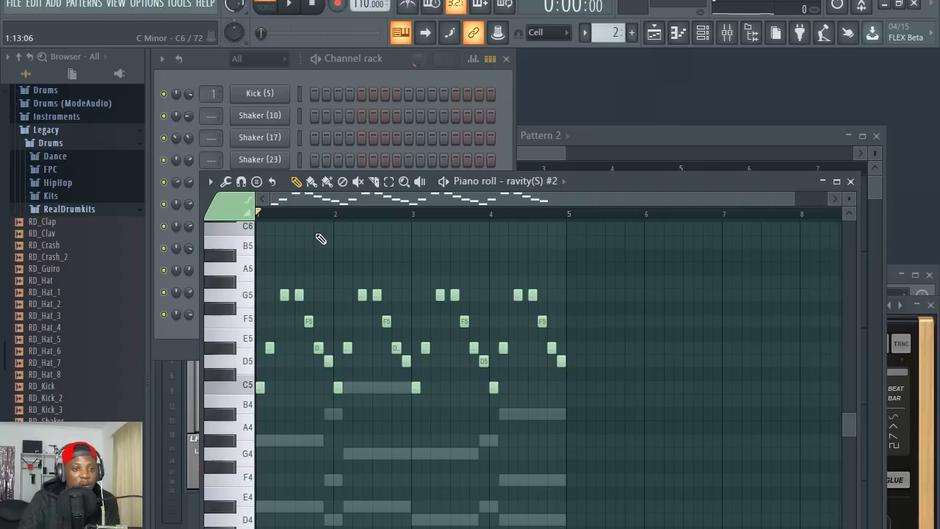
pyautogui.click(388, 63)
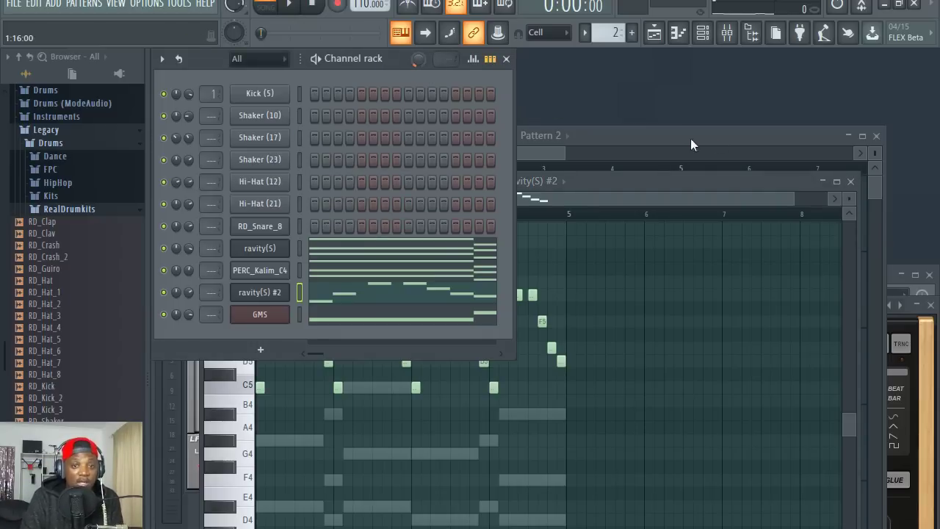
pyautogui.click(614, 189)
pyautogui.click(399, 76)
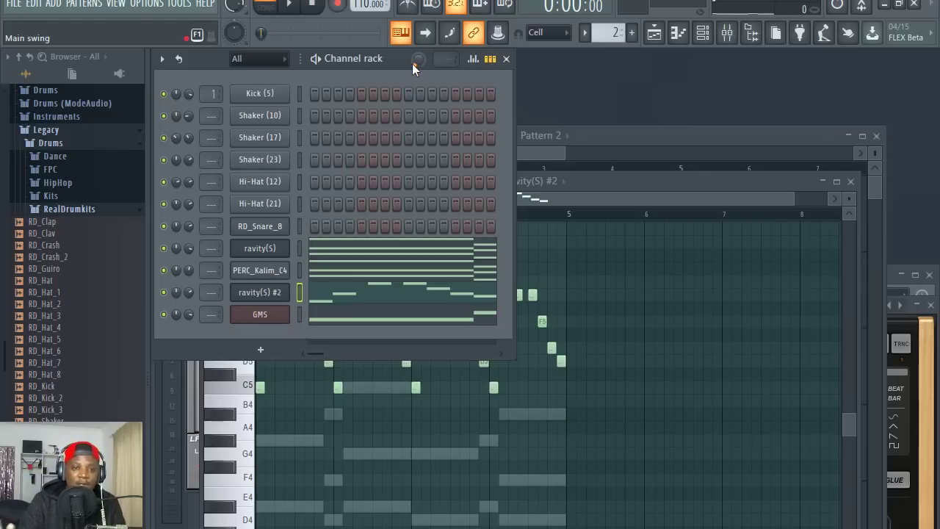
pyautogui.click(606, 181)
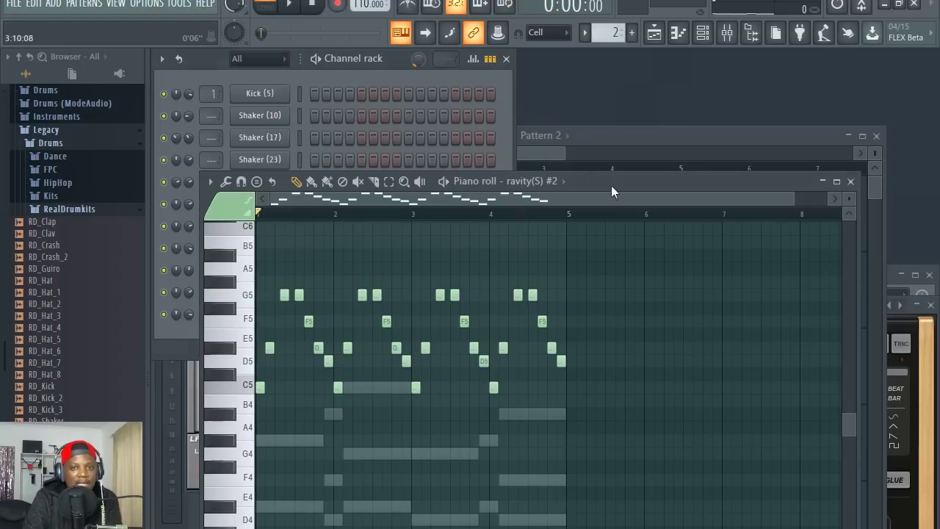
pyautogui.click(850, 182)
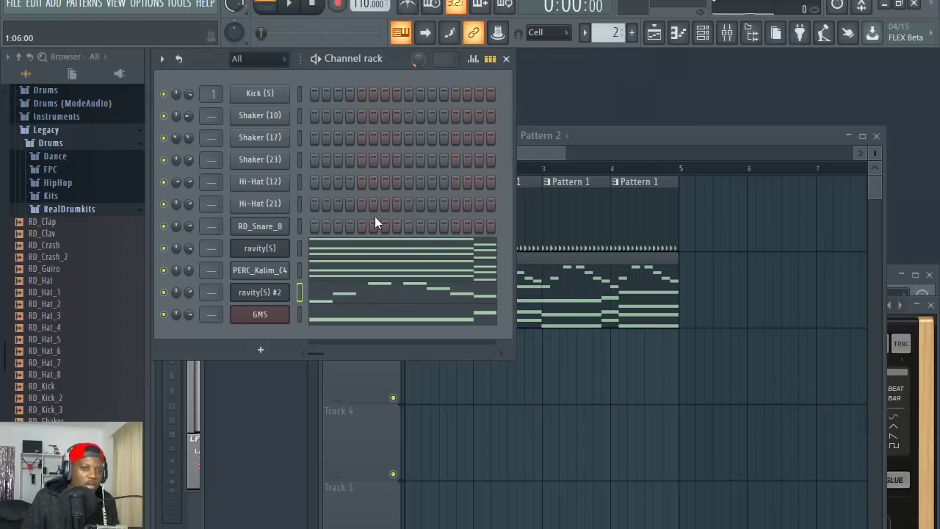